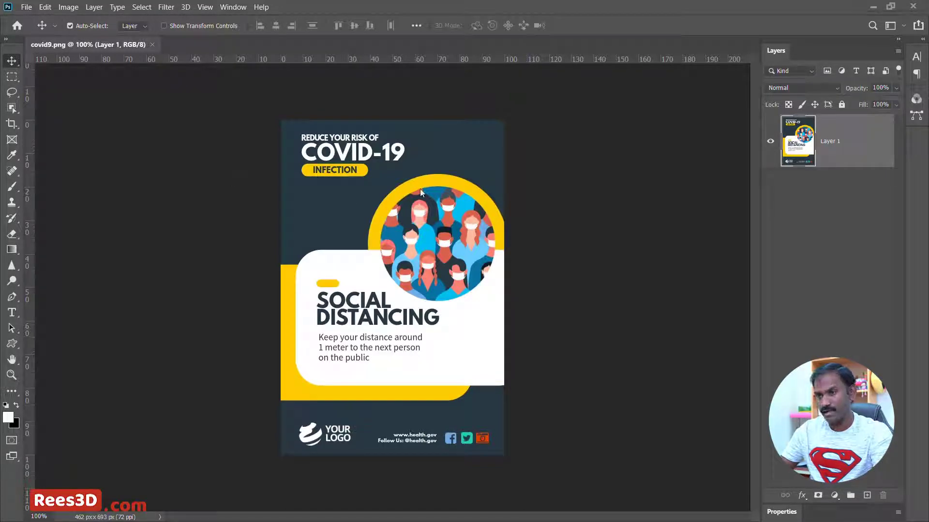
# - Undock the covid9.png reference poster into its own floating window
pyautogui.hotkey('ctrl', '+')
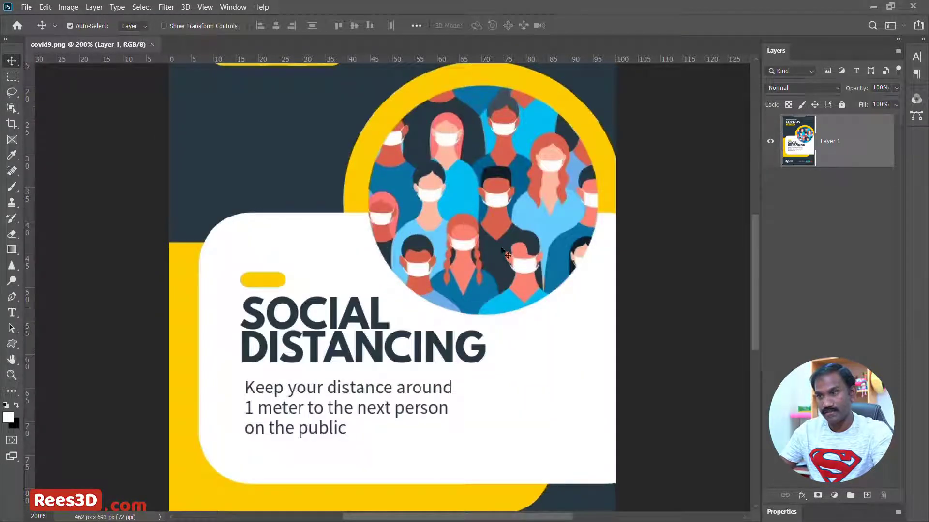
pyautogui.moveTo(453, 210); pyautogui.dragTo(419, 197)
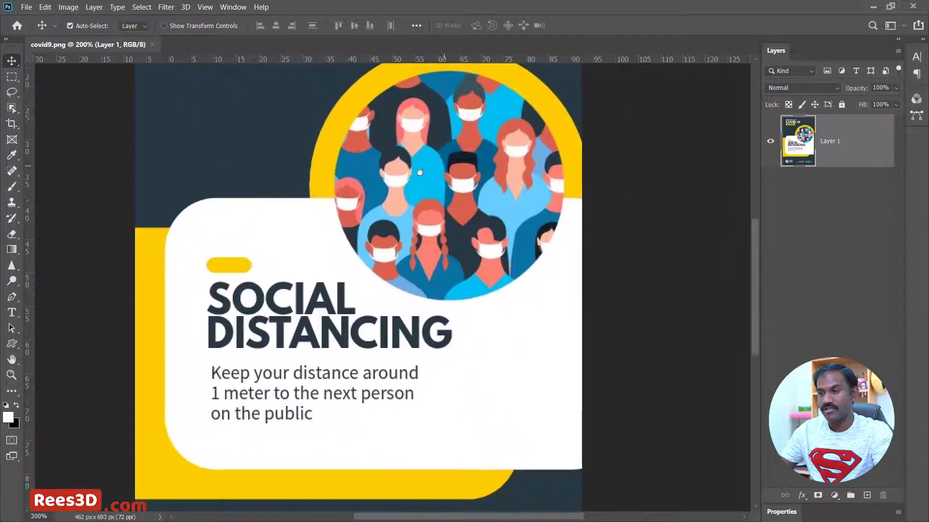
pyautogui.moveTo(513, 231); pyautogui.dragTo(478, 320)
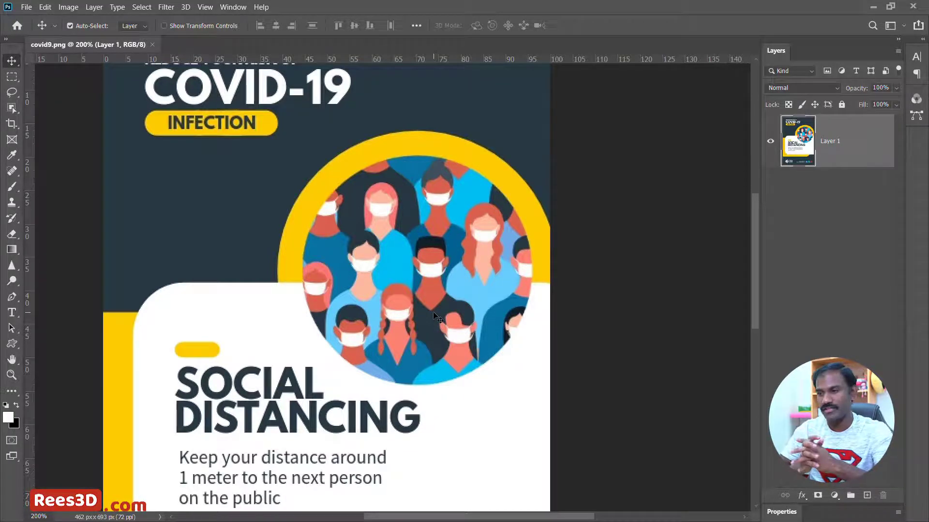
pyautogui.hotkey('ctrl', '-')
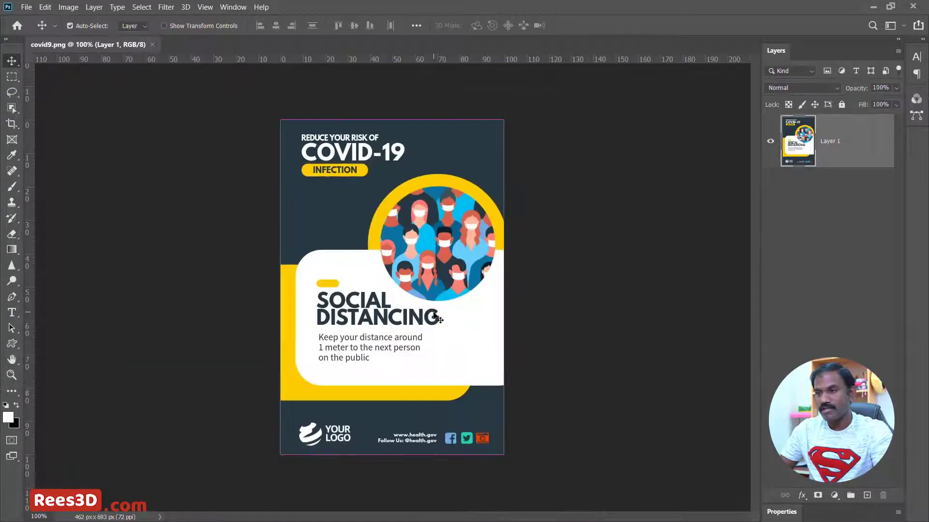
pyautogui.moveTo(109, 46); pyautogui.dragTo(136, 69)
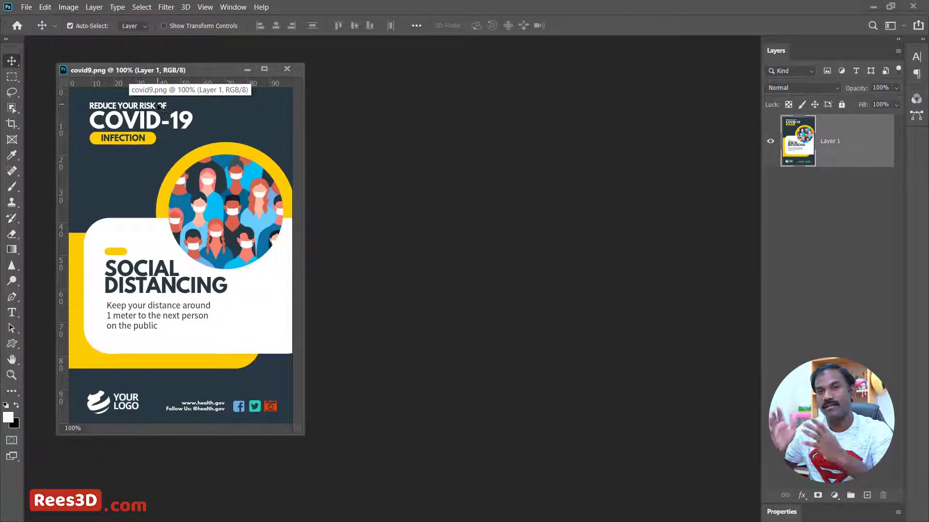
# - Start a new document using the A4 print preset, 210 x 297 mm in portrait orientation
pyautogui.click(28, 6)
pyautogui.click(34, 19)
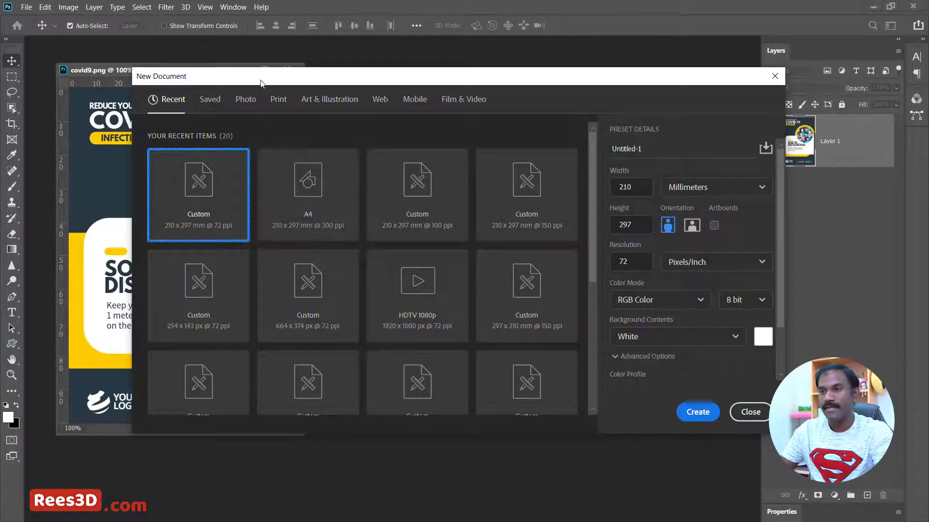
pyautogui.moveTo(265, 79); pyautogui.dragTo(224, 78)
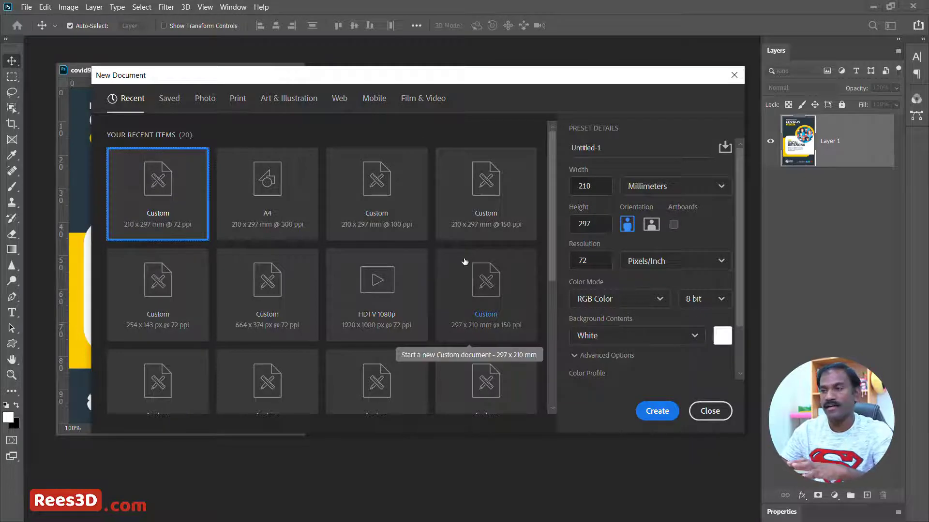
pyautogui.click(236, 100)
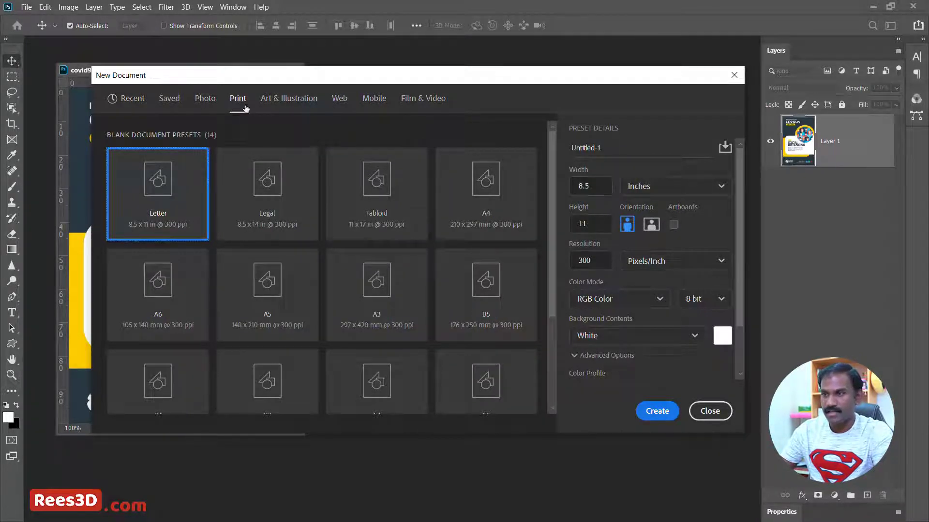
pyautogui.click(481, 211)
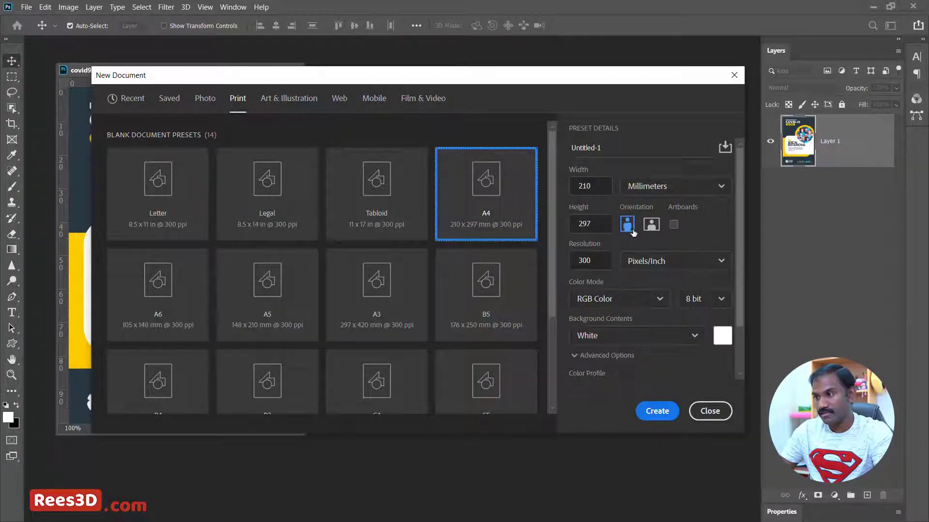
# - Switch the new document's color mode to CMYK Color and back to RGB Color
pyautogui.click(571, 263)
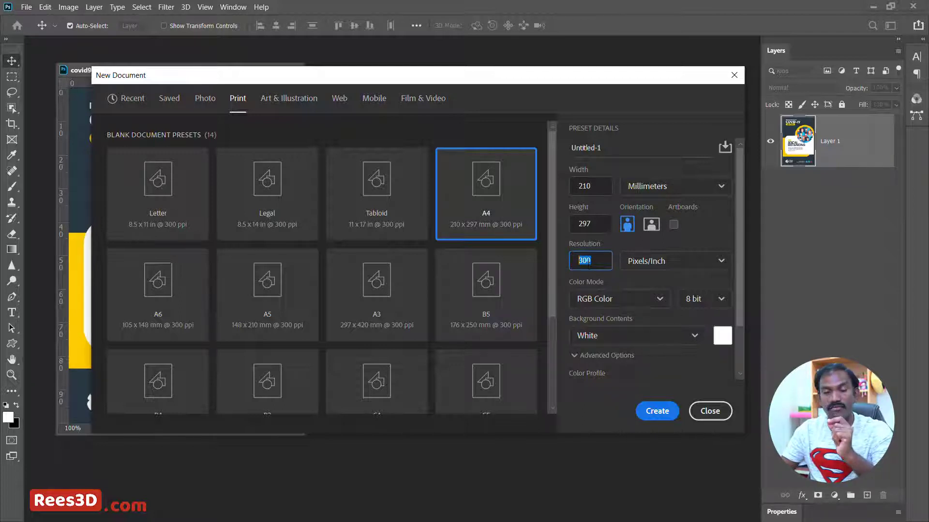
pyautogui.click(586, 300)
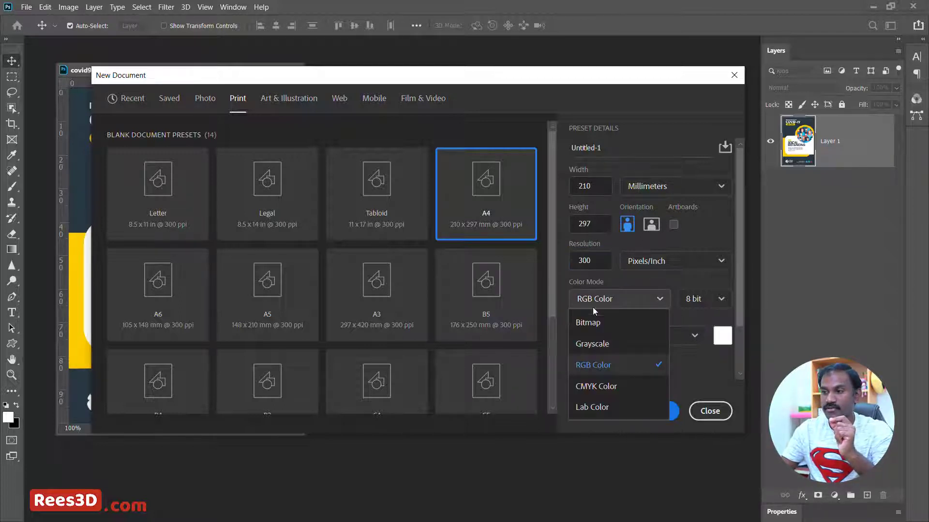
pyautogui.click(591, 387)
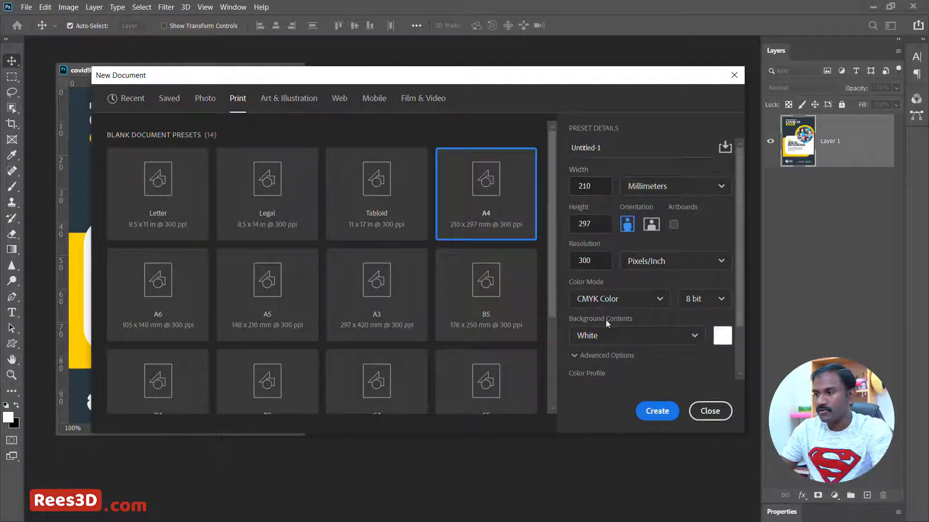
pyautogui.click(610, 306)
pyautogui.click(600, 364)
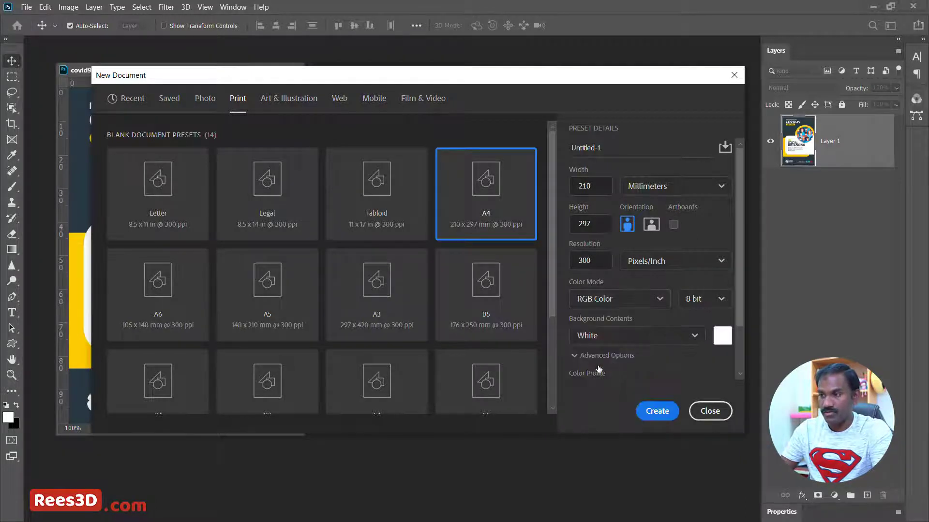
# - Set the new document's resolution to 72 pixels/inch and create it
pyautogui.doubleClick(597, 260)
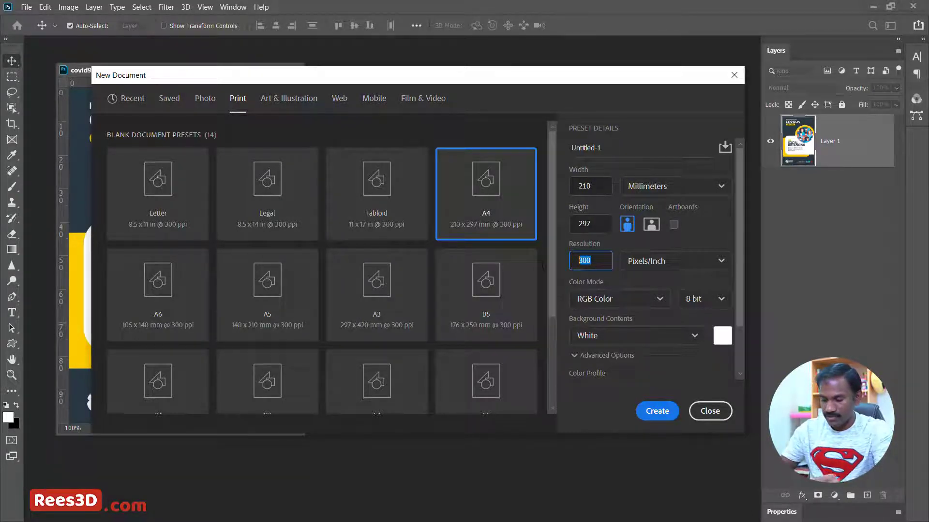
pyautogui.write('100')
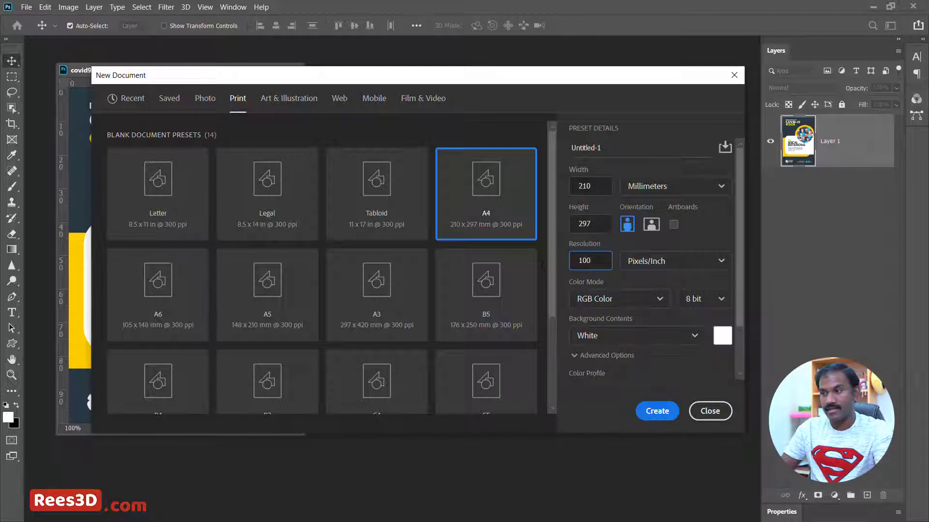
pyautogui.hotkey('ctrl', 'a')
pyautogui.write('7')
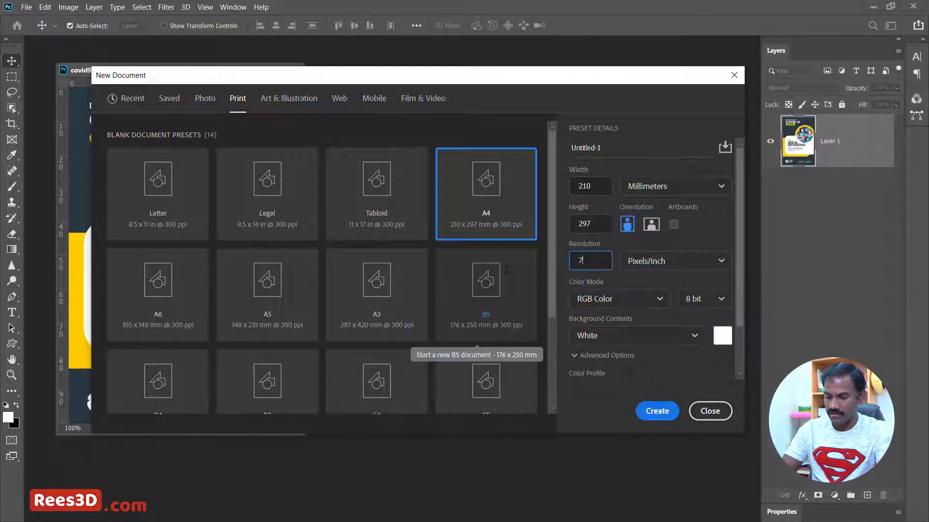
pyautogui.write('2')
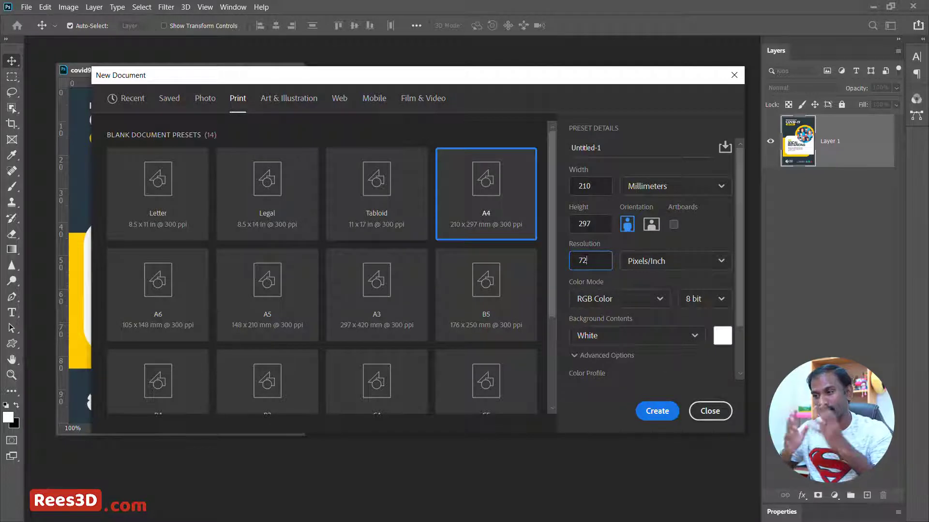
pyautogui.click(657, 411)
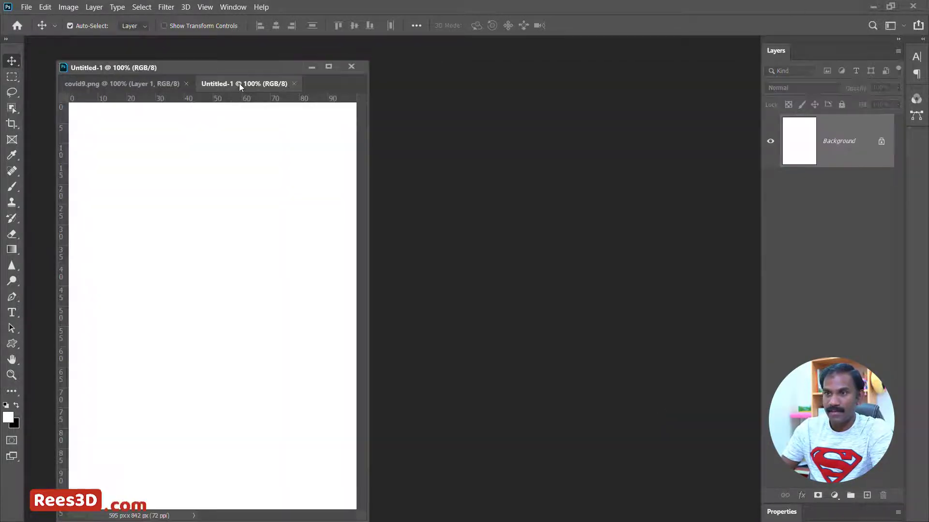
# - Undock the new blank document and arrange it side by side with the covid9.png poster
pyautogui.moveTo(239, 83); pyautogui.dragTo(428, 127)
pyautogui.moveTo(231, 70); pyautogui.dragTo(205, 52)
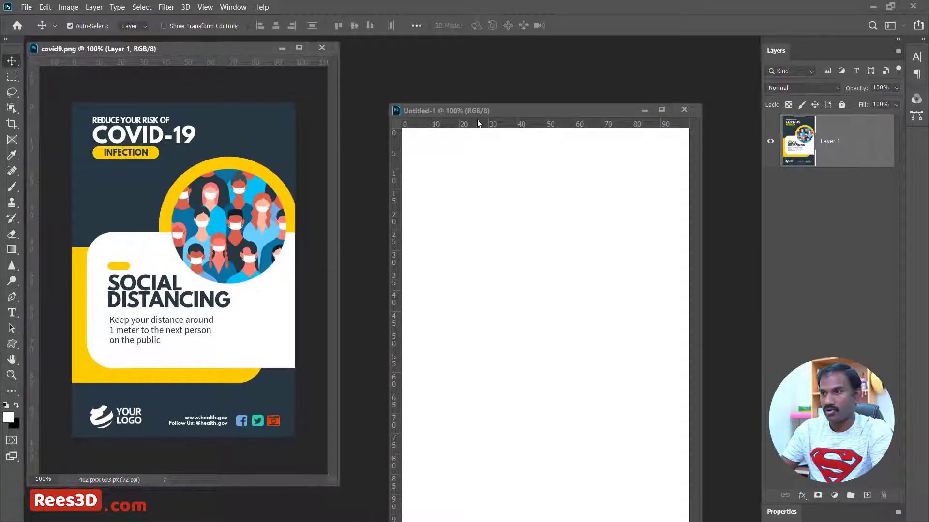
pyautogui.moveTo(474, 111); pyautogui.dragTo(459, 48)
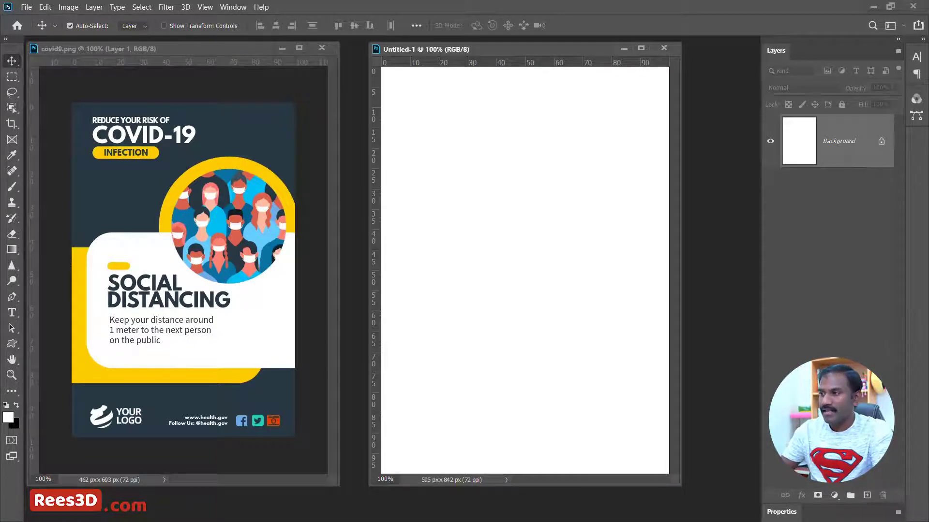
# - Convert the blank document's locked Background into a regular layer, keeping the name Layer 0
pyautogui.doubleClick(846, 143)
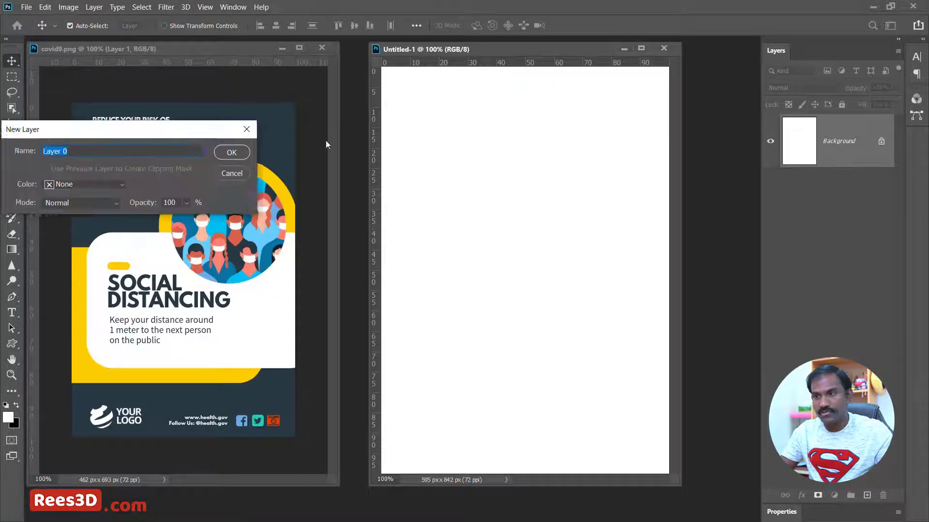
pyautogui.click(645, 241)
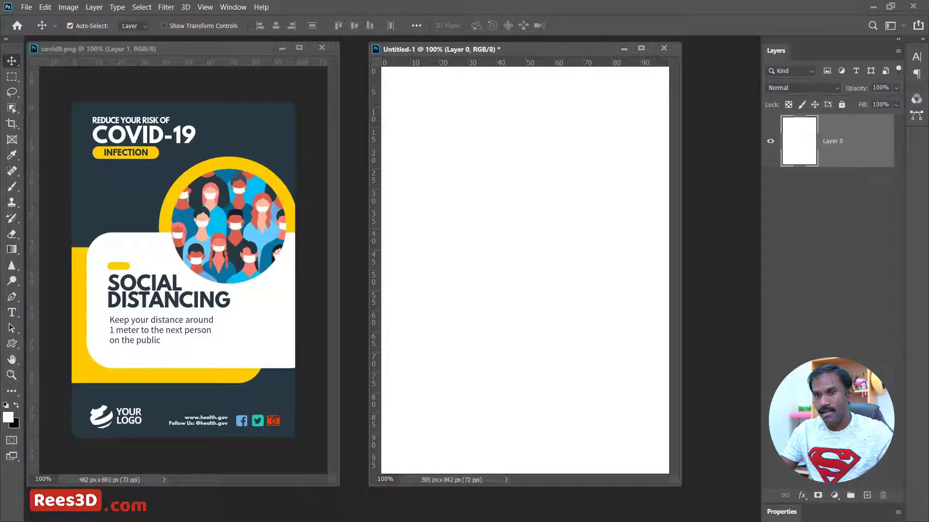
# - Sample the reference poster's dark blue background, #273842, as the foreground color and fill Layer 0 with it
pyautogui.press('i')
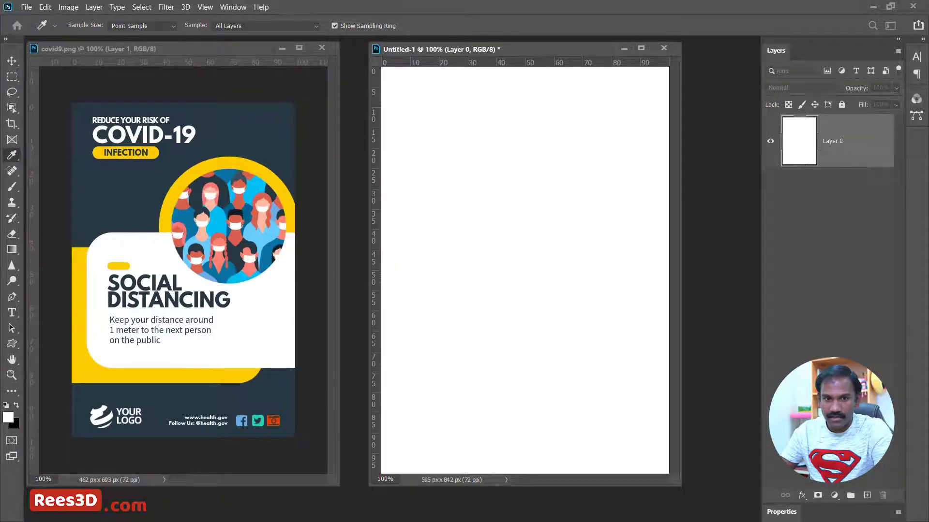
pyautogui.click(8, 417)
pyautogui.moveTo(410, 247); pyautogui.dragTo(526, 137)
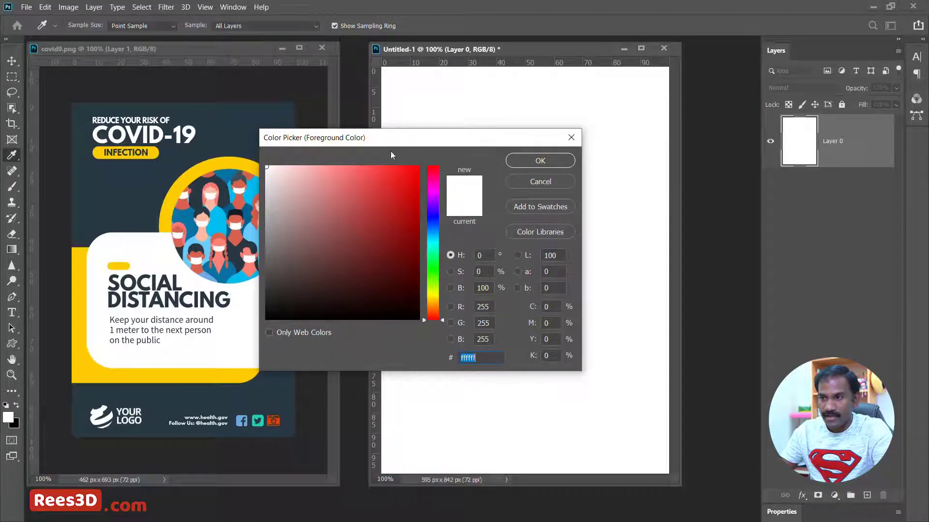
pyautogui.moveTo(391, 142); pyautogui.dragTo(447, 131)
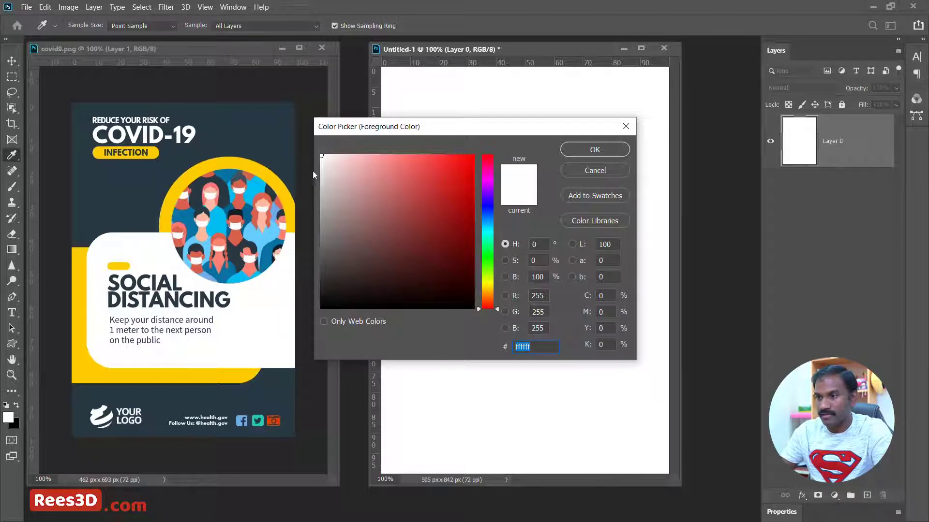
pyautogui.click(248, 131)
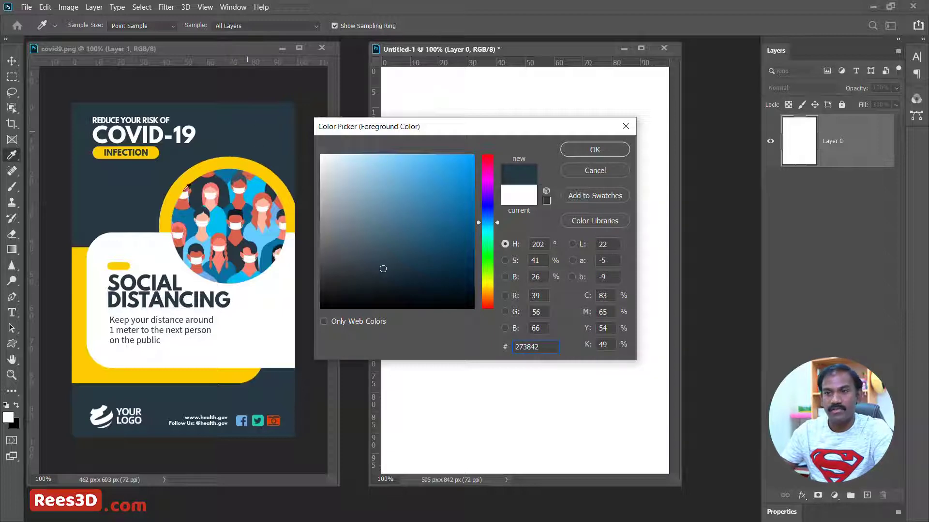
pyautogui.click(197, 172)
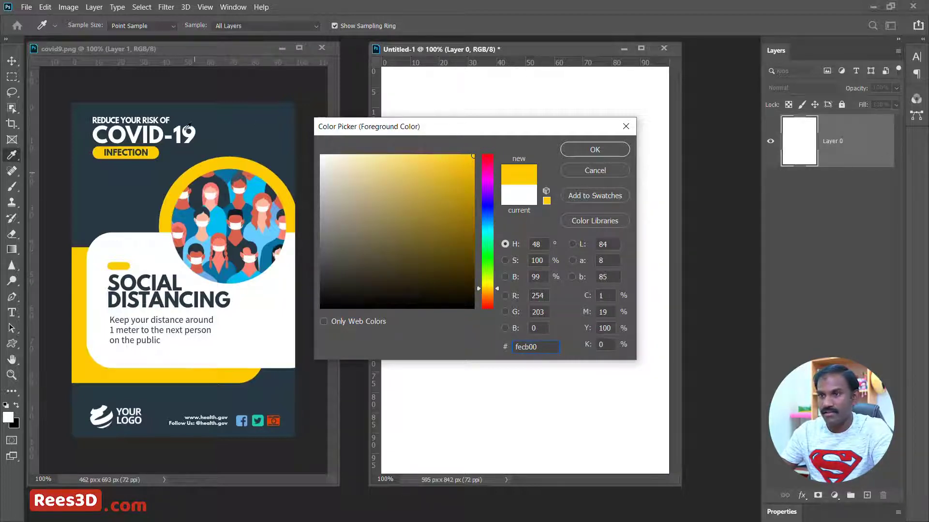
pyautogui.click(256, 118)
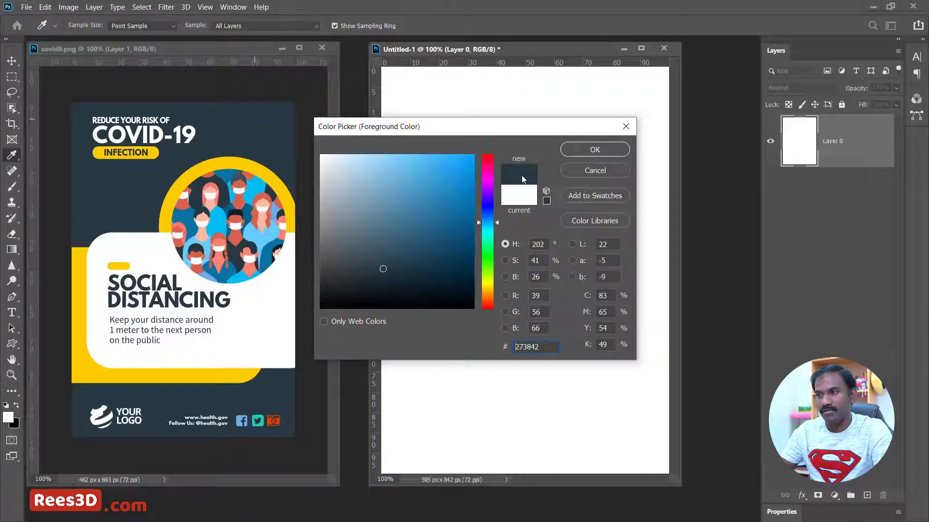
pyautogui.click(594, 150)
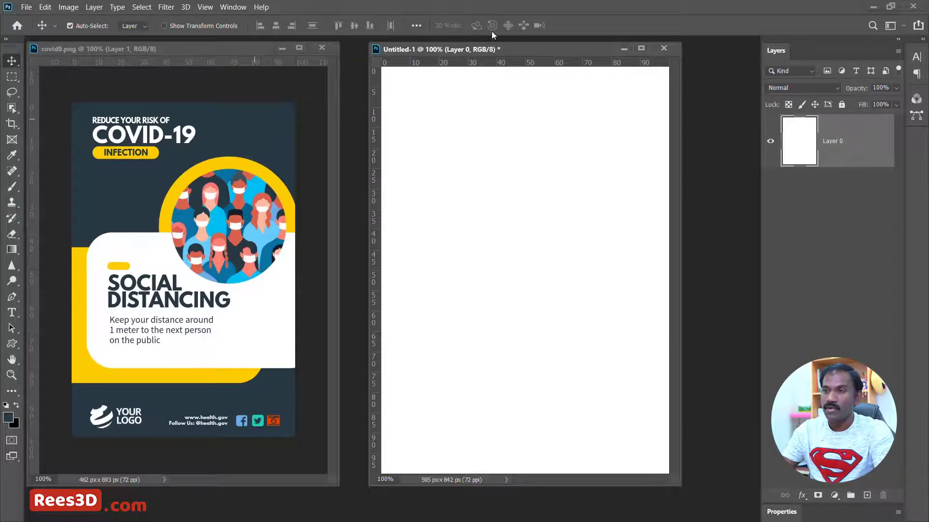
pyautogui.moveTo(490, 51); pyautogui.dragTo(493, 51)
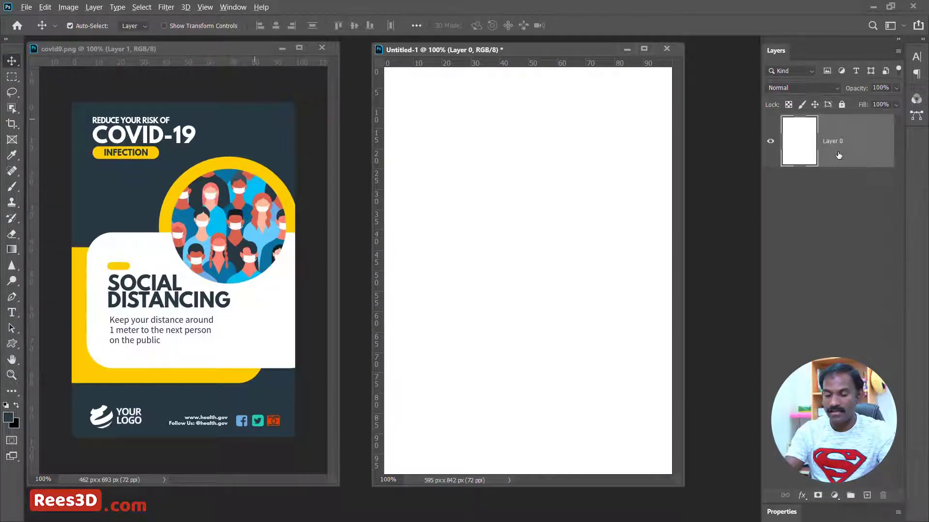
pyautogui.hotkey('alt', 'BackSpace')
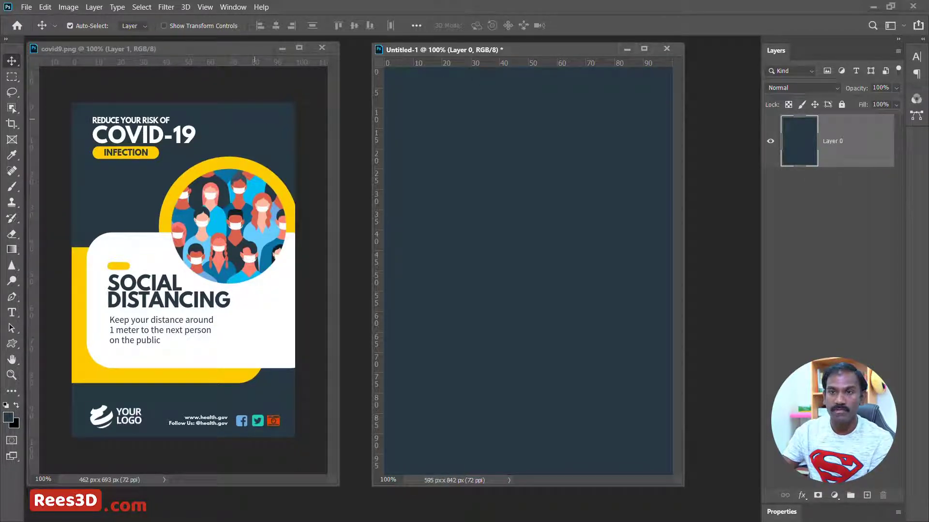
# - Select a rectangle about half the page width in the page's upper half and fill it with the poster's yellow, #fecb00
pyautogui.click(12, 78)
pyautogui.moveTo(429, 172); pyautogui.dragTo(570, 265)
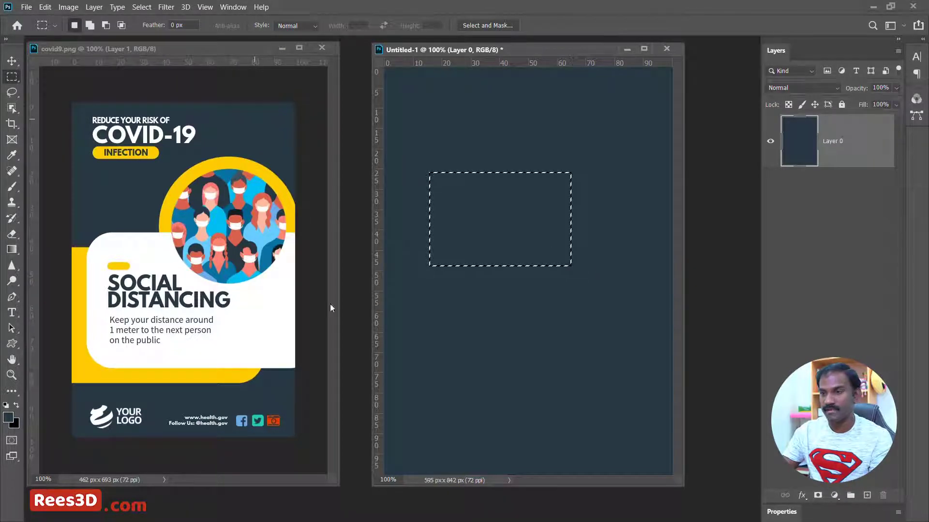
pyautogui.click(8, 417)
pyautogui.click(99, 375)
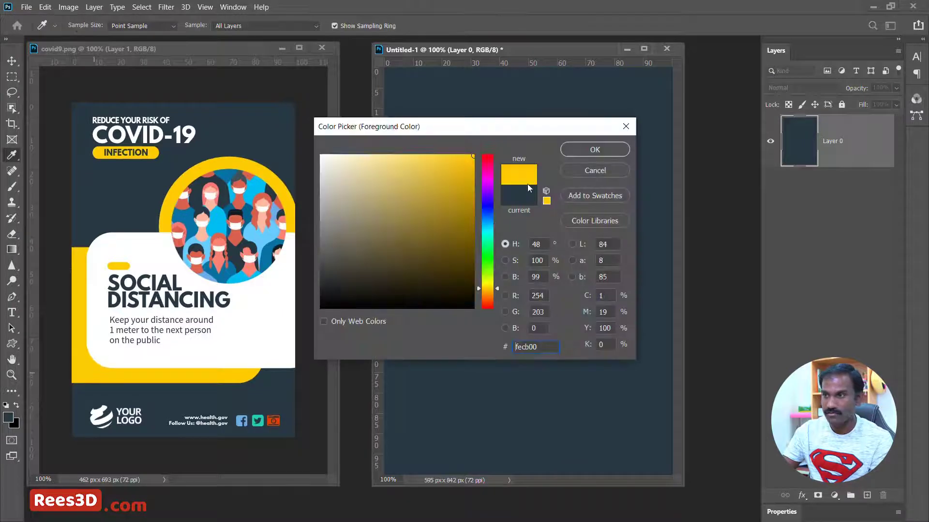
pyautogui.click(611, 149)
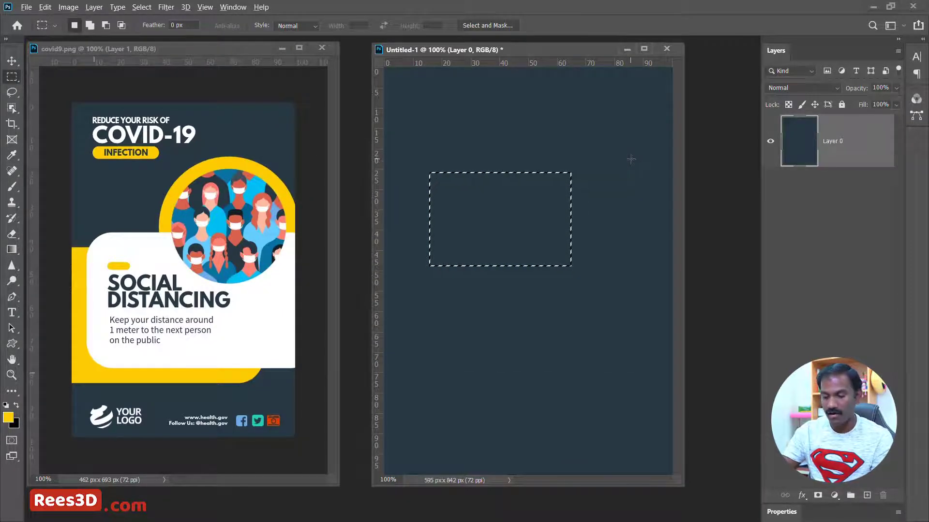
pyautogui.hotkey('alt', 'BackSpace')
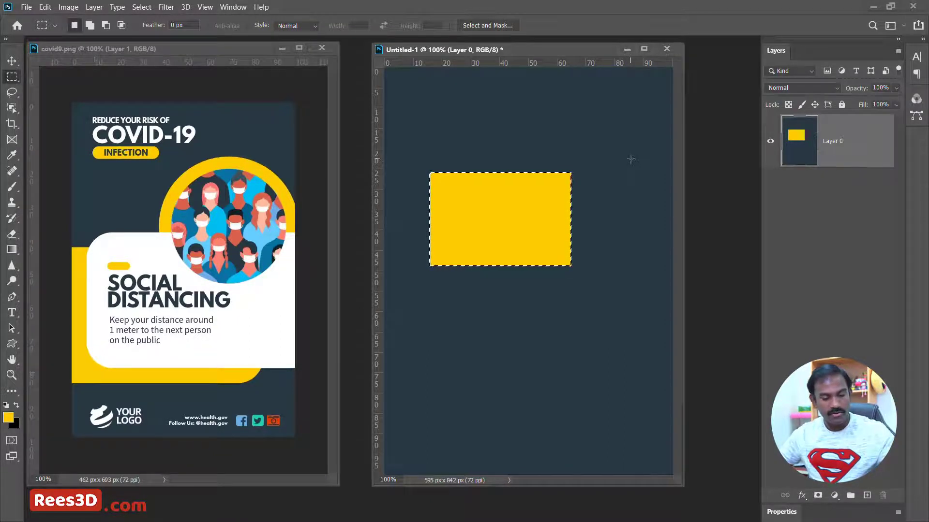
# - Roll the document back to the Fill Layer history state and dock the History panel group alongside the Layers panel
pyautogui.hotkey('ctrl', 'z')
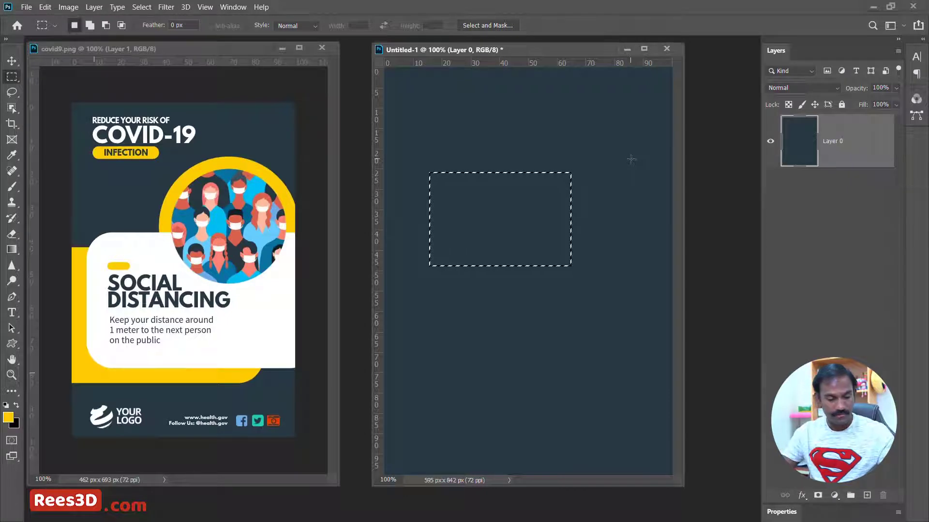
pyautogui.click(233, 7)
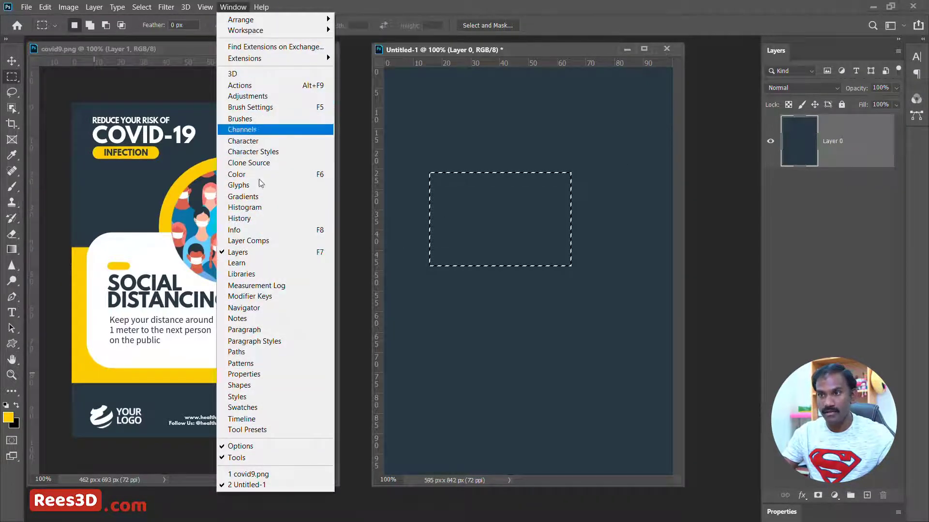
pyautogui.click(257, 220)
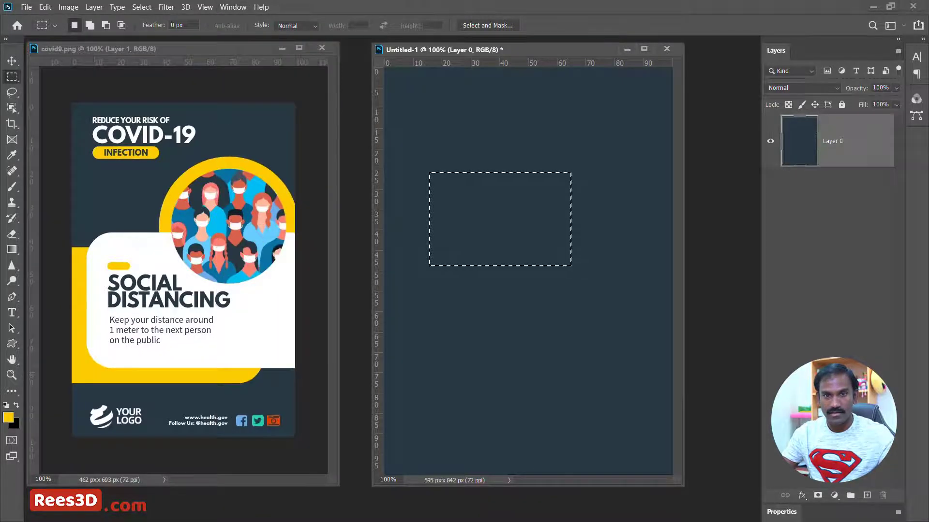
pyautogui.moveTo(523, 24); pyautogui.dragTo(692, 43)
pyautogui.click(663, 156)
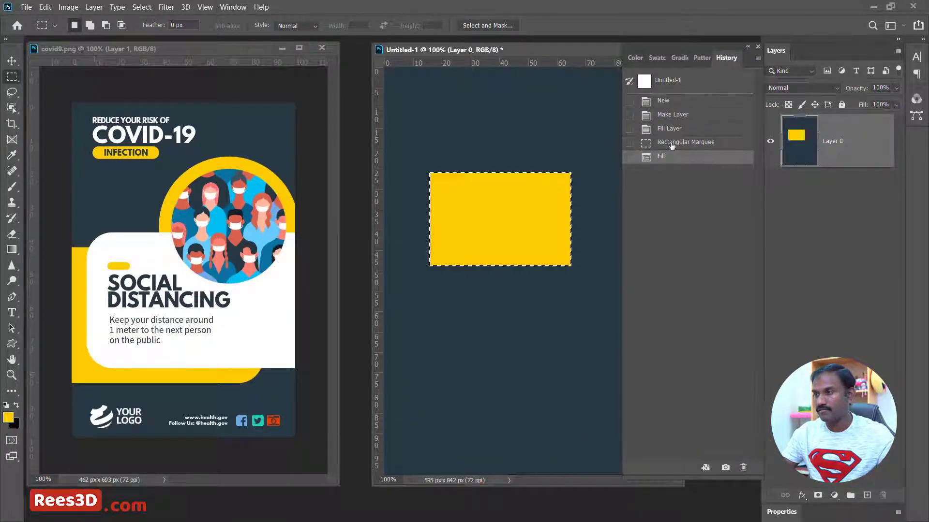
pyautogui.click(671, 141)
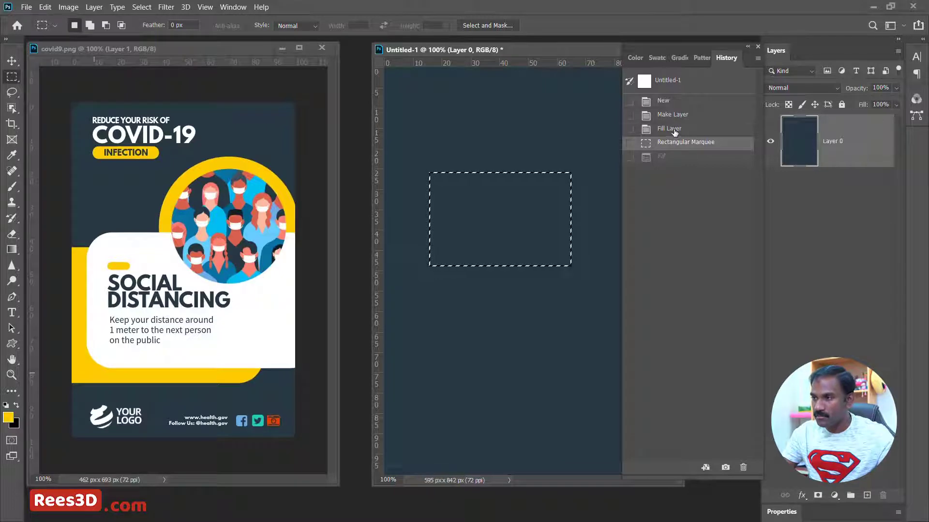
pyautogui.click(674, 128)
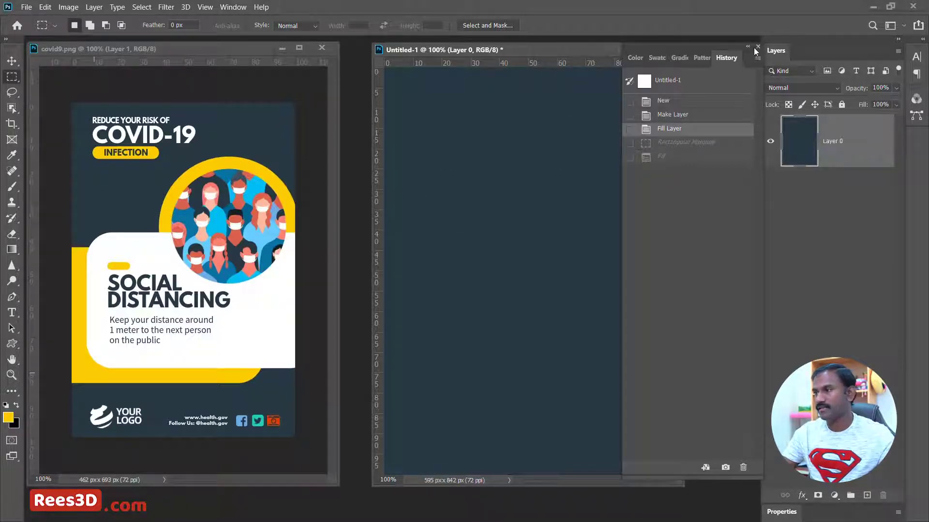
pyautogui.moveTo(713, 45); pyautogui.dragTo(803, 54)
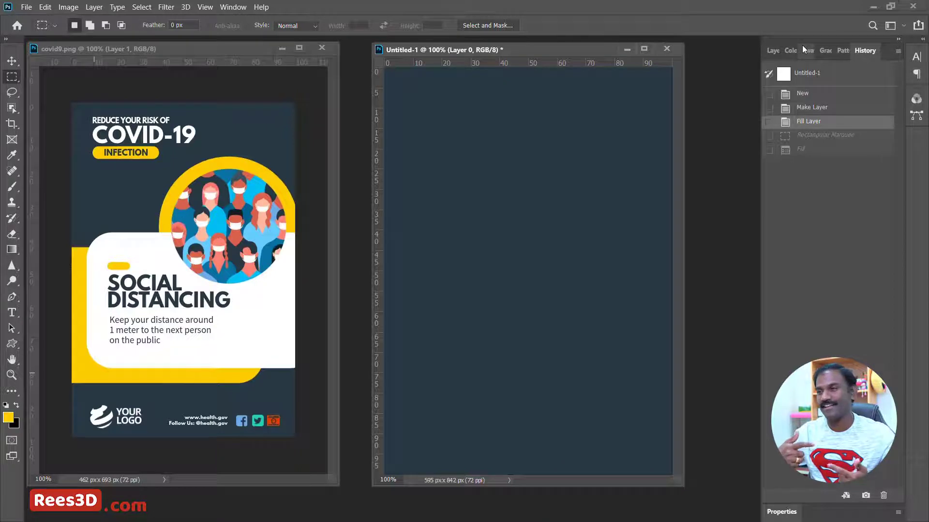
pyautogui.click(773, 50)
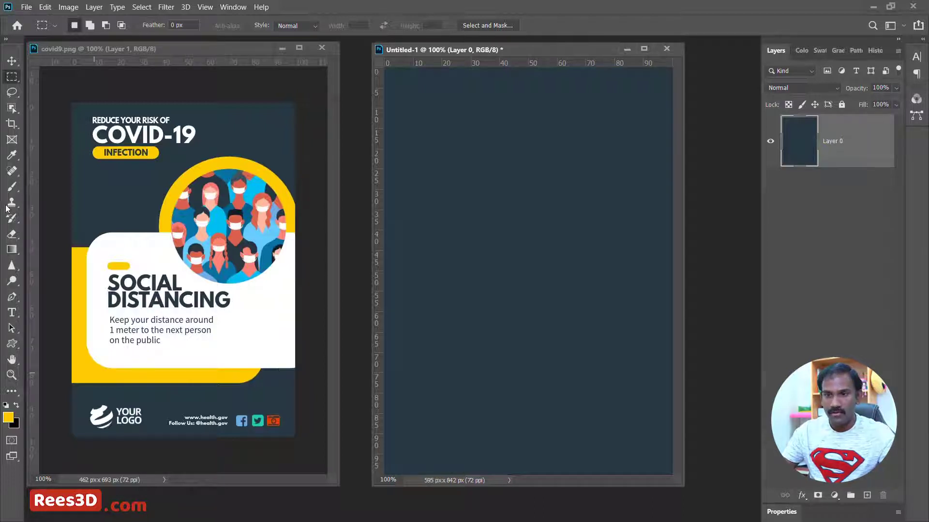
# - Choose the Rounded Rectangle tool in Shape mode with a #fecb00 yellow fill and no stroke
pyautogui.click(12, 343)
pyautogui.click(51, 345)
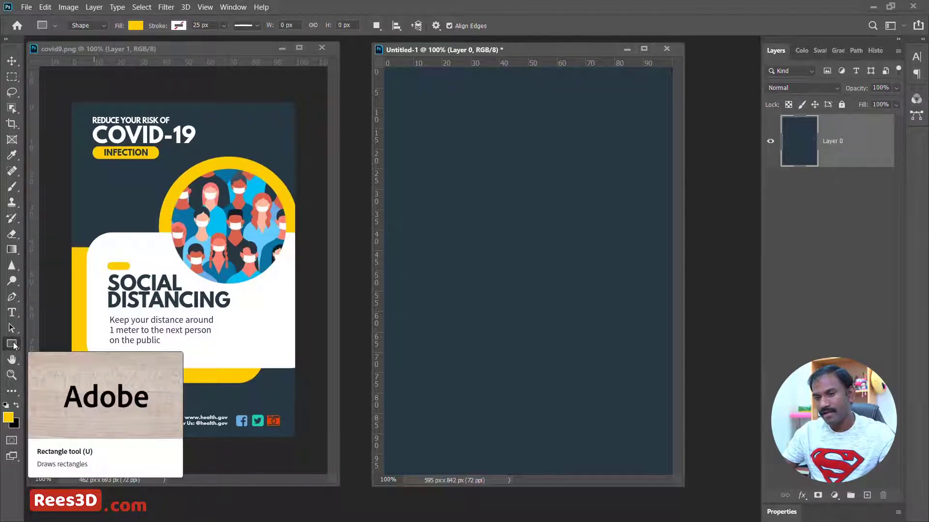
pyautogui.rightClick(13, 347)
pyautogui.click(13, 346)
pyautogui.rightClick(13, 346)
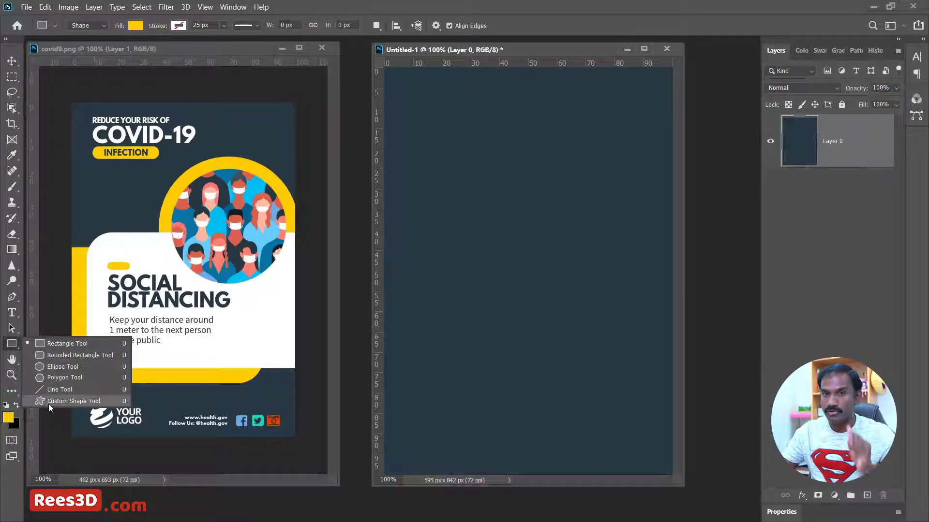
pyautogui.click(60, 355)
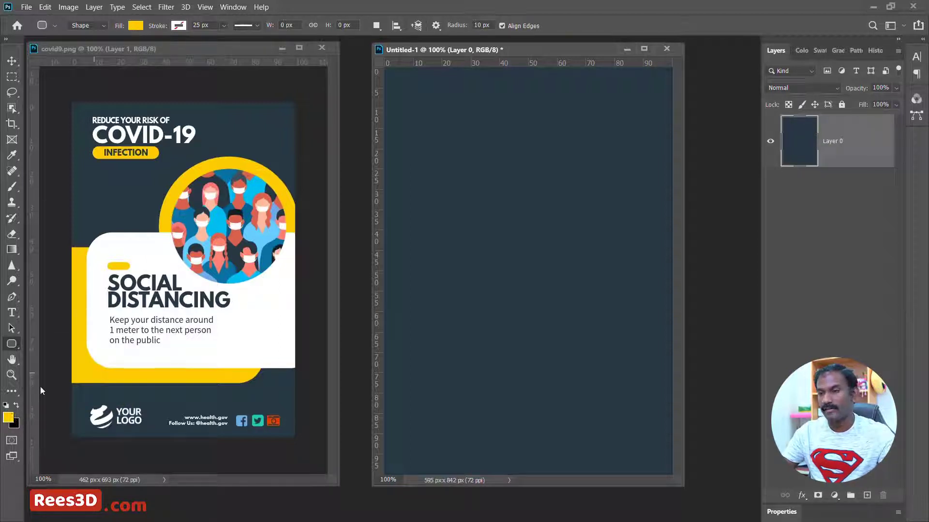
pyautogui.click(136, 26)
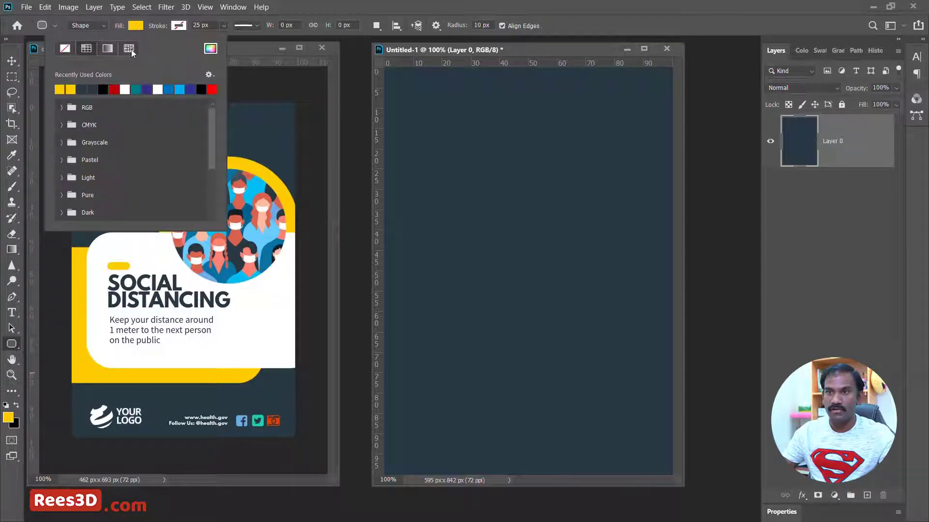
pyautogui.click(210, 49)
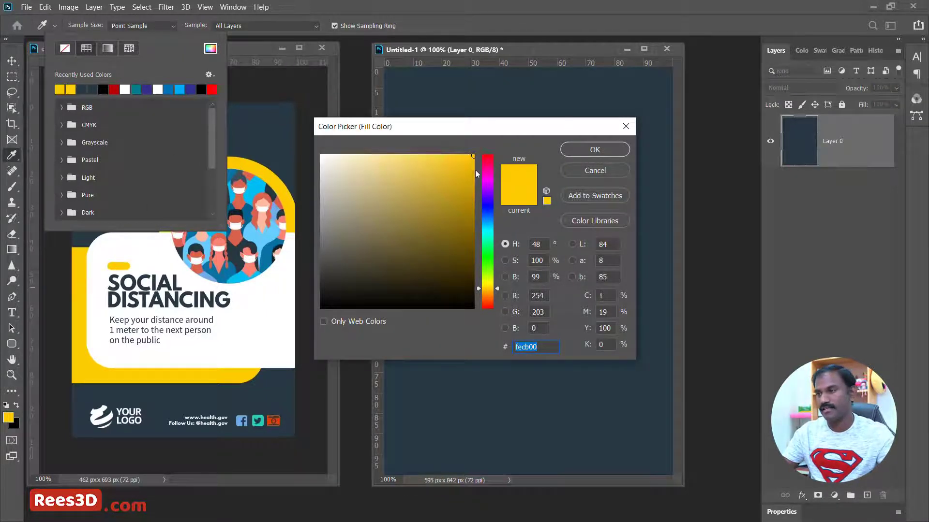
pyautogui.click(594, 151)
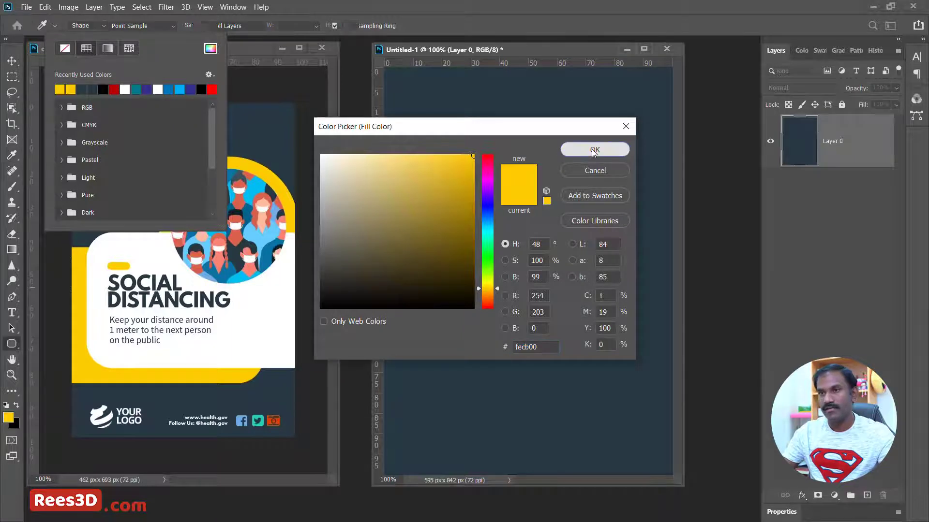
pyautogui.click(320, 4)
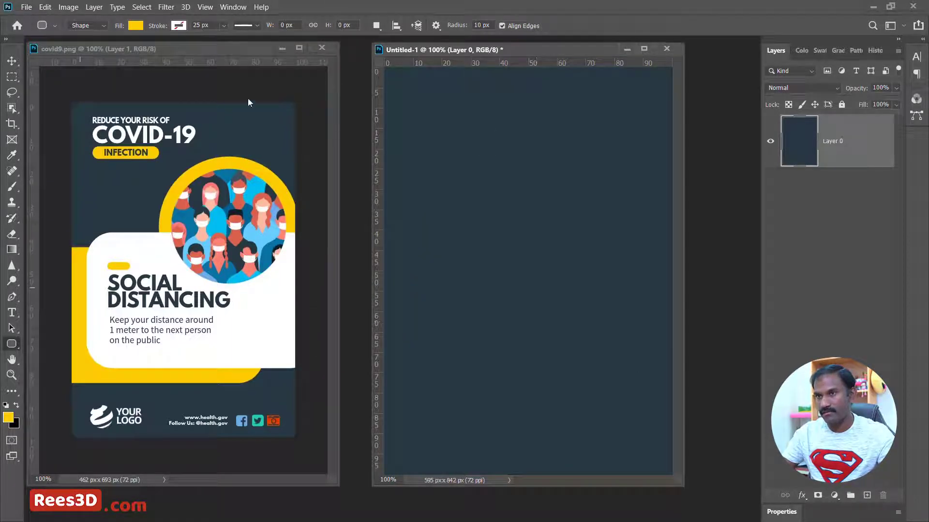
pyautogui.click(179, 26)
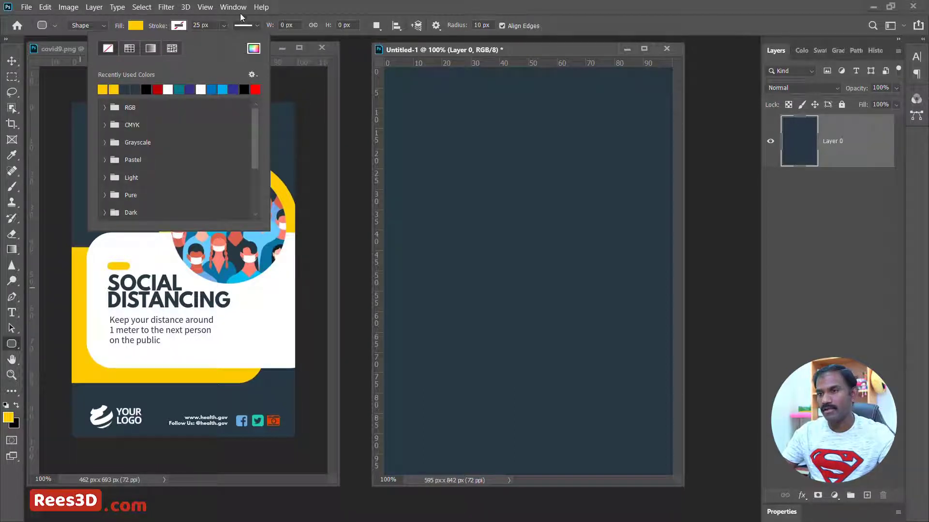
pyautogui.click(178, 26)
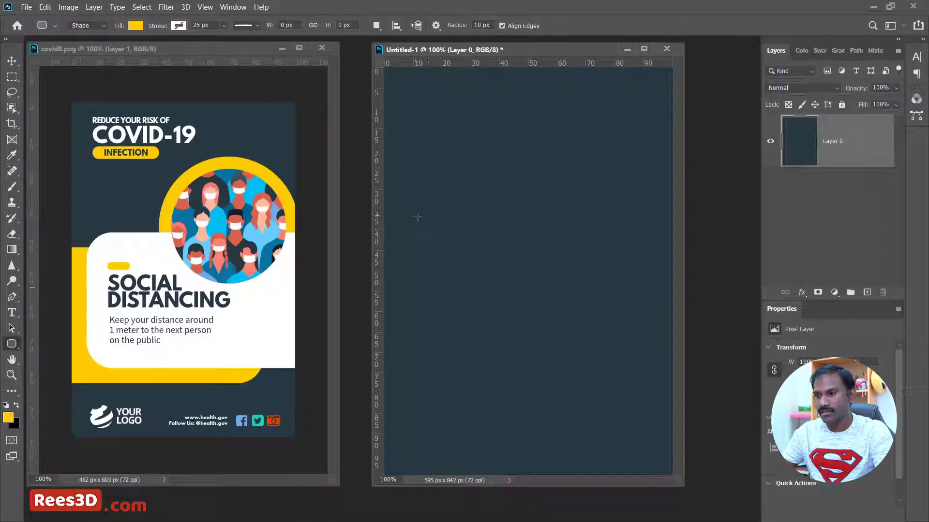
# - Try a yellow rounded rectangle about 337 by 215 px with a 10 px radius, undo it, and compare the Rectangle and Rounded Rectangle tools
pyautogui.moveTo(431, 224); pyautogui.dragTo(593, 327)
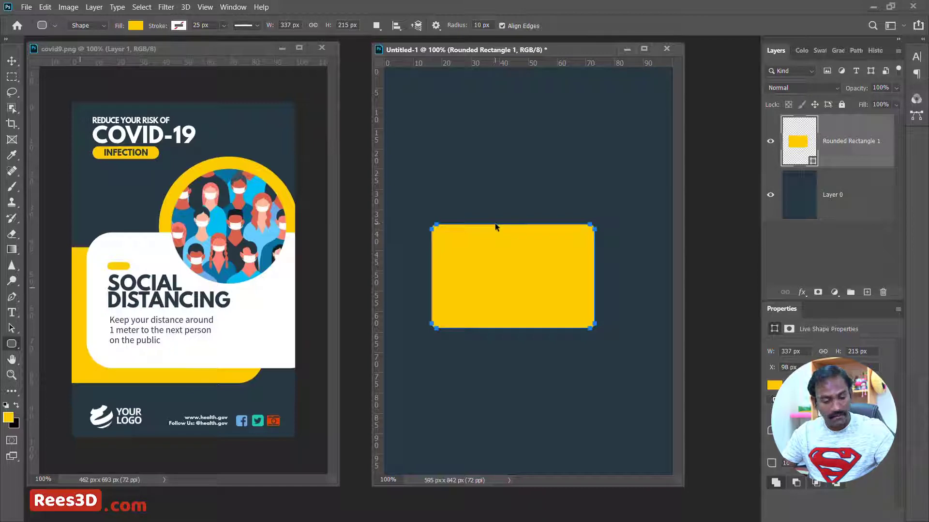
pyautogui.hotkey('ctrl', 'z')
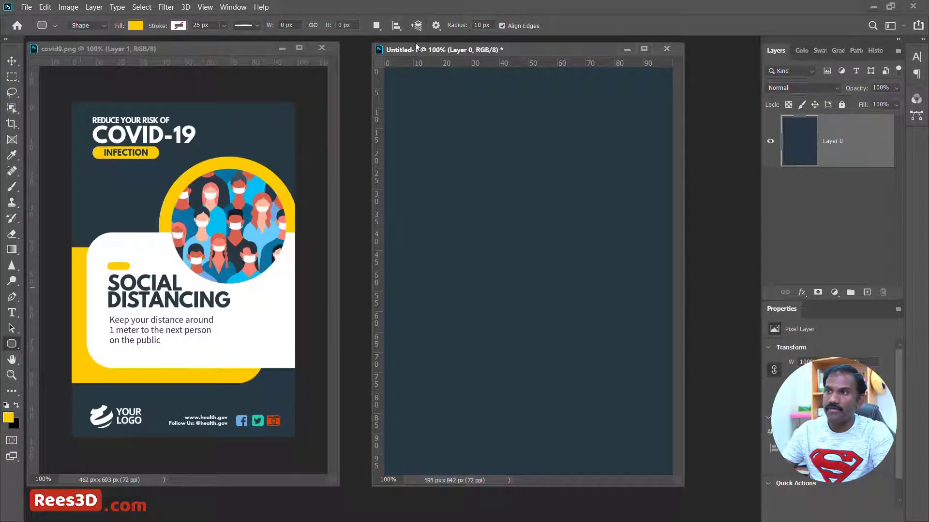
pyautogui.rightClick(15, 349)
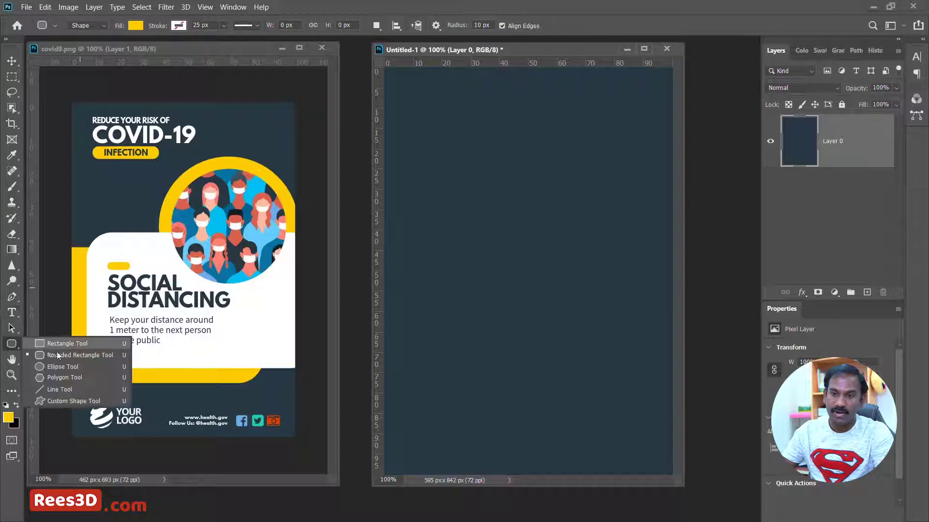
pyautogui.click(78, 355)
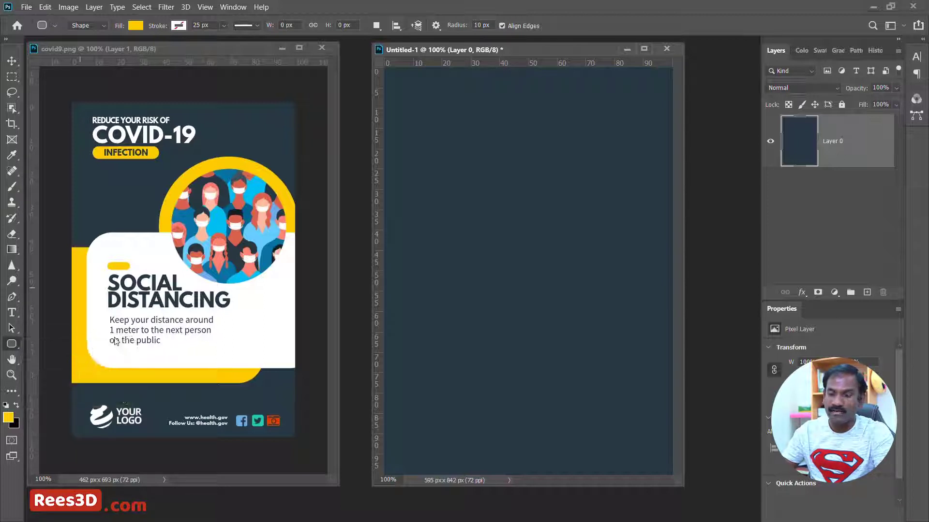
pyautogui.rightClick(14, 345)
pyautogui.click(48, 342)
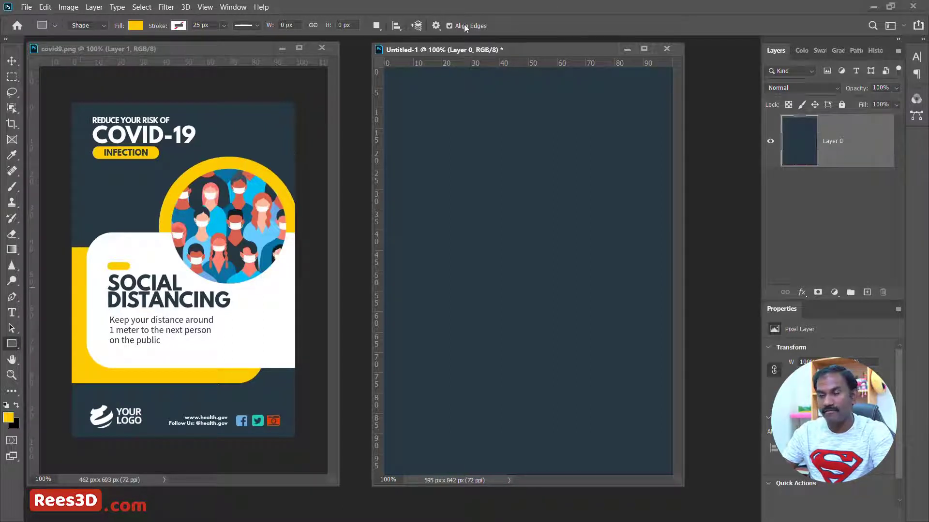
pyautogui.rightClick(13, 348)
pyautogui.click(44, 357)
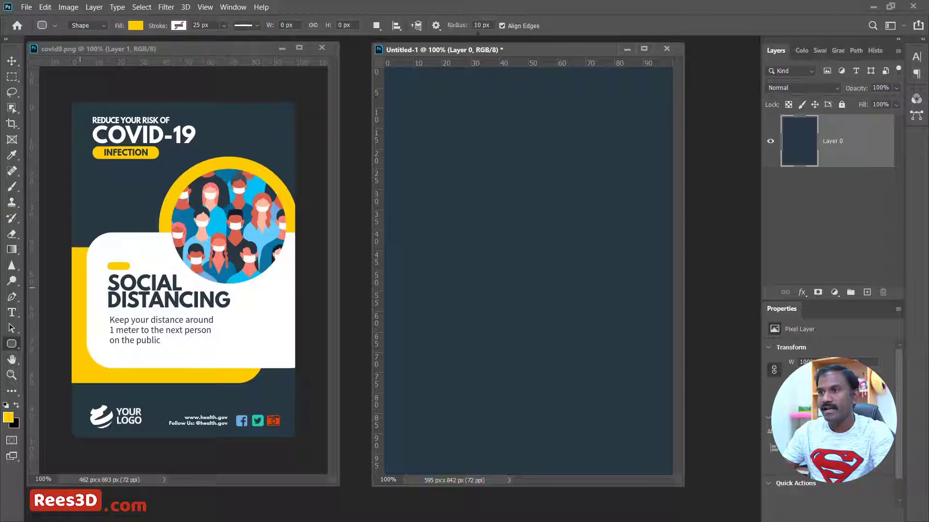
# - Draw a yellow rounded rectangle about 296 by 231 px with a 30 px corner radius near the middle of the page
pyautogui.click(483, 25)
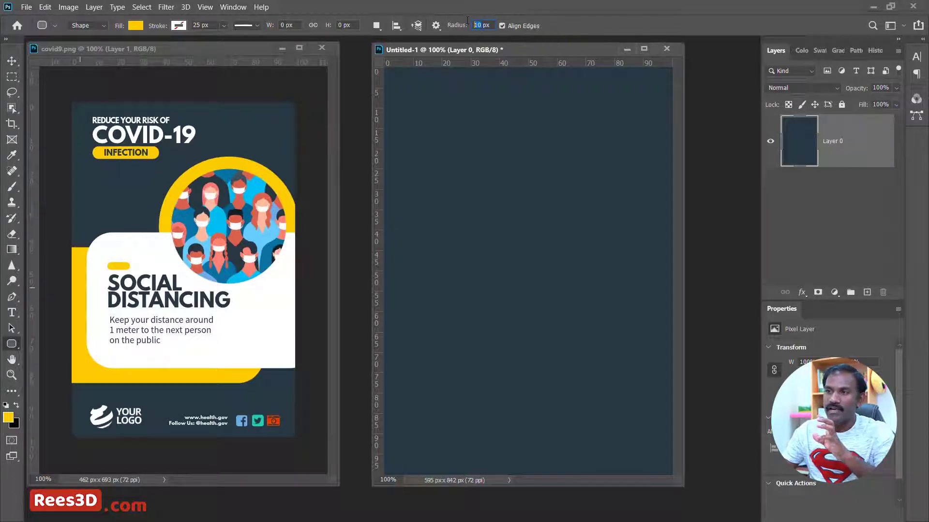
pyautogui.write('30')
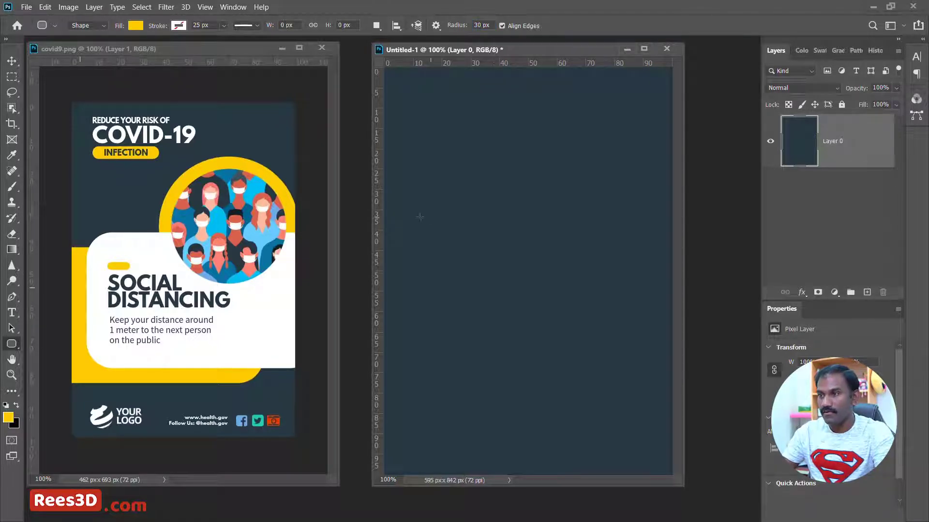
pyautogui.moveTo(420, 216); pyautogui.dragTo(562, 328)
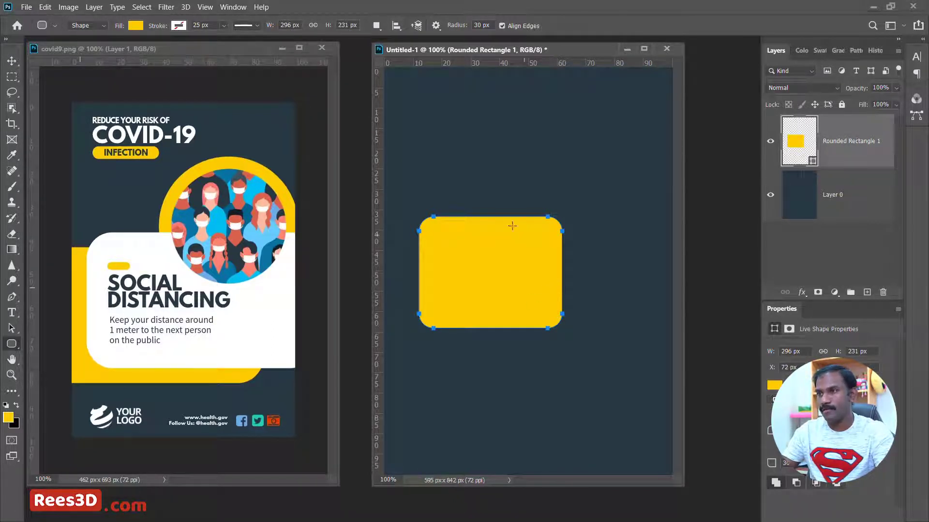
# - Try a 59 px tool radius and set the yellow shape's linked corner radii to 50 px
pyautogui.moveTo(458, 28); pyautogui.dragTo(473, 28)
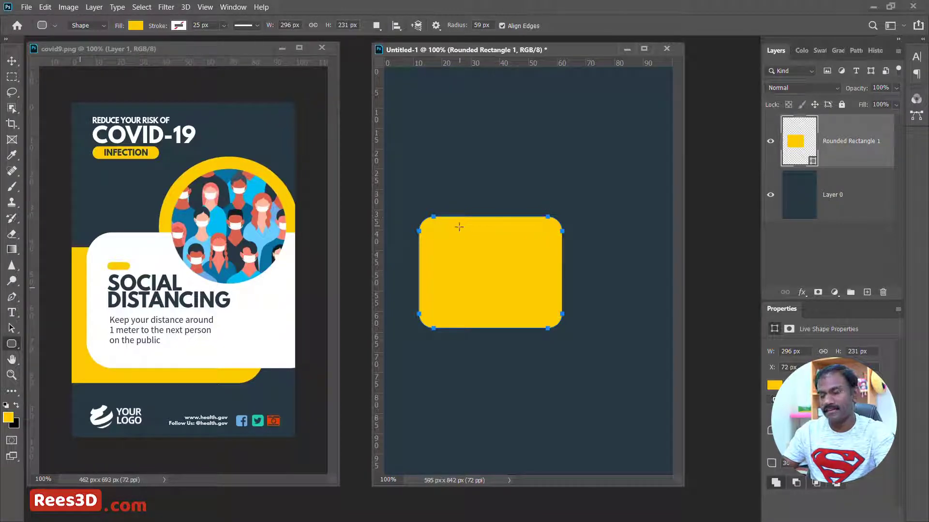
pyautogui.click(488, 24)
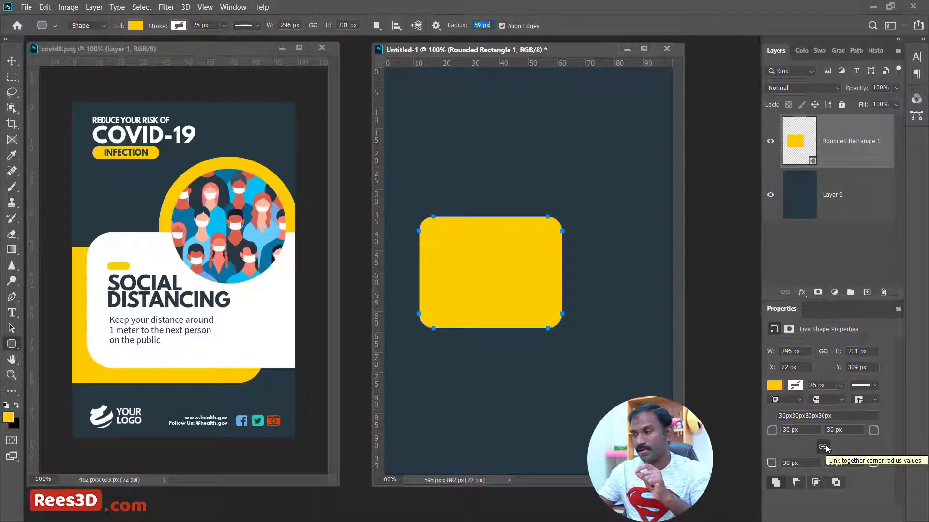
pyautogui.click(790, 429)
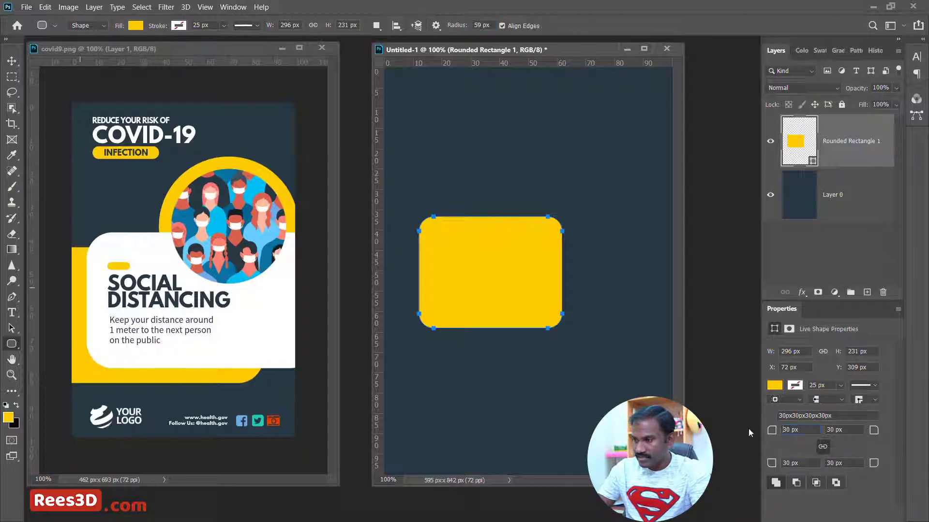
pyautogui.write('50')
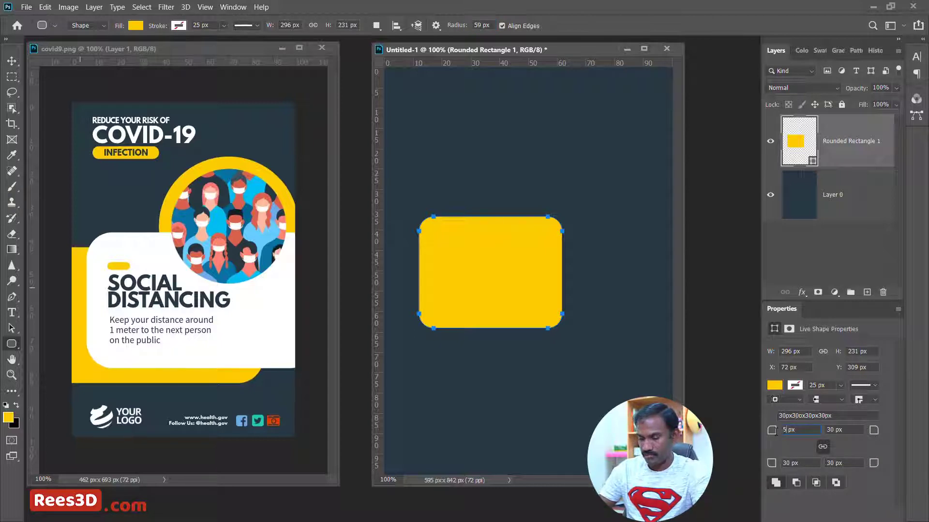
pyautogui.press('Return')
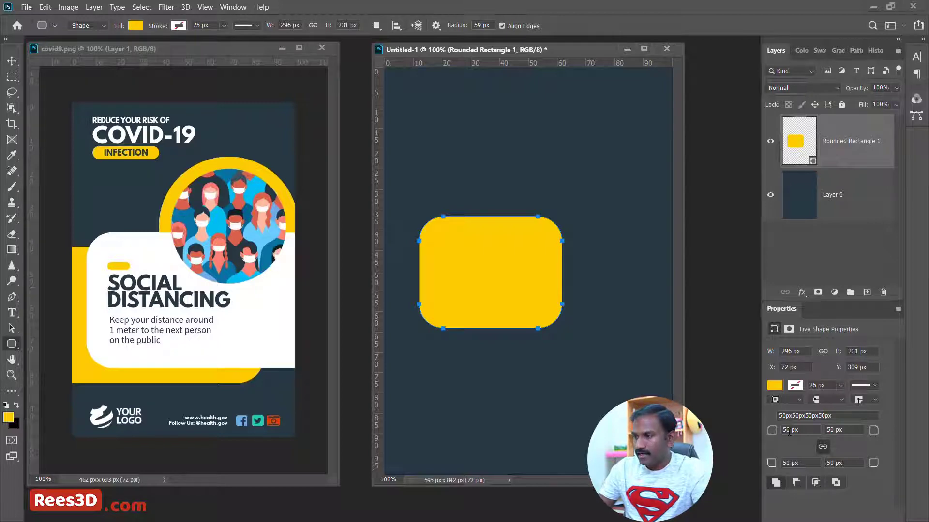
# - Set all four linked corner radii of the yellow rounded rectangle to 40 px
pyautogui.doubleClick(787, 430)
pyautogui.write('40')
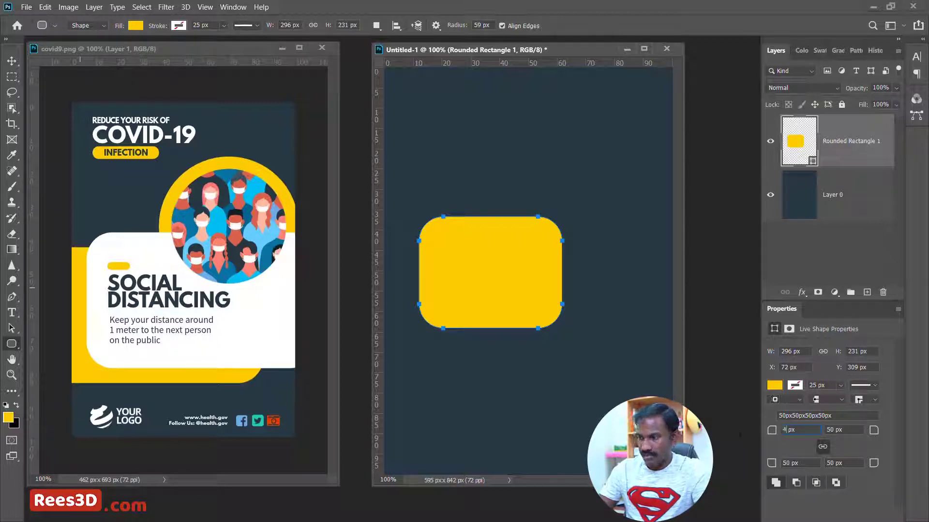
pyautogui.press('Return')
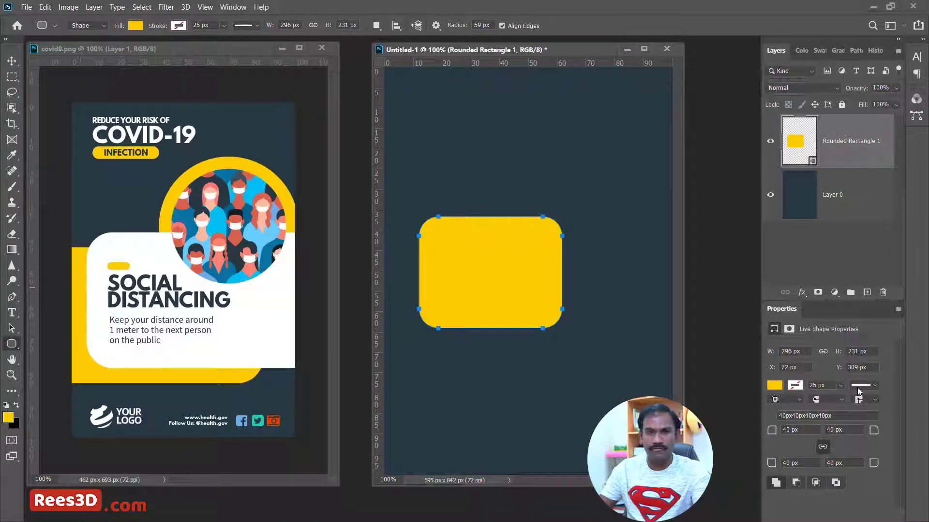
# - Move the yellow rounded rectangle slightly toward the page's lower left, to about X 47 px and Y 319 px
pyautogui.click(11, 60)
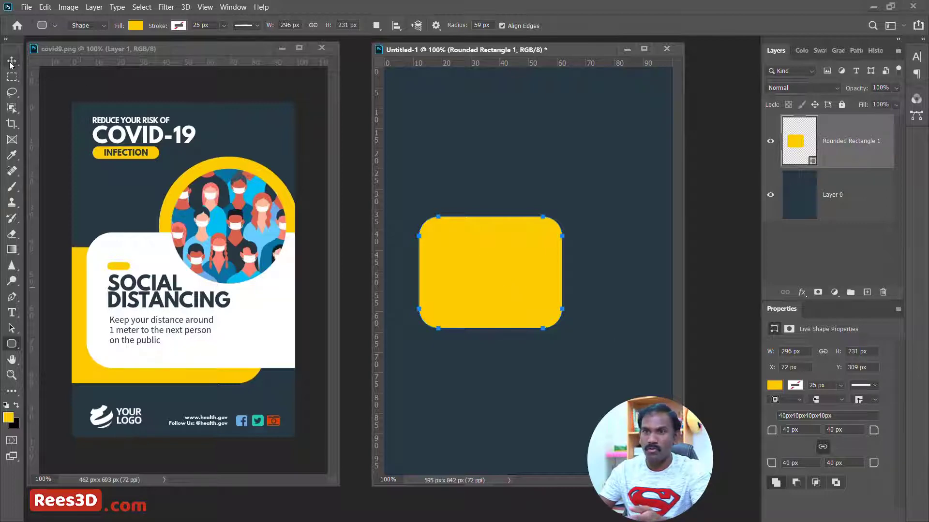
pyautogui.moveTo(497, 297); pyautogui.dragTo(474, 309)
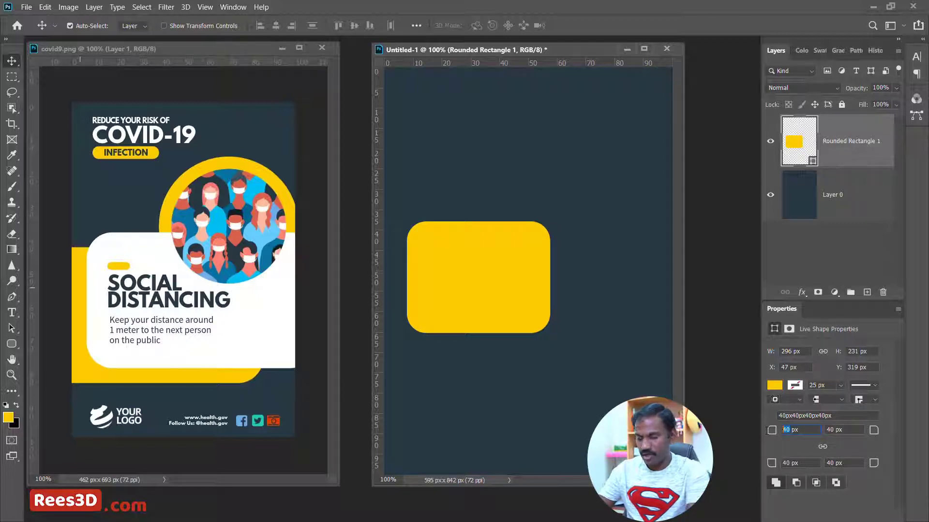
# - Set the yellow shape's two left corner radii to 0 px and move it flush with the page's left edge at about Y 378 px
pyautogui.write('0')
pyautogui.doubleClick(786, 463)
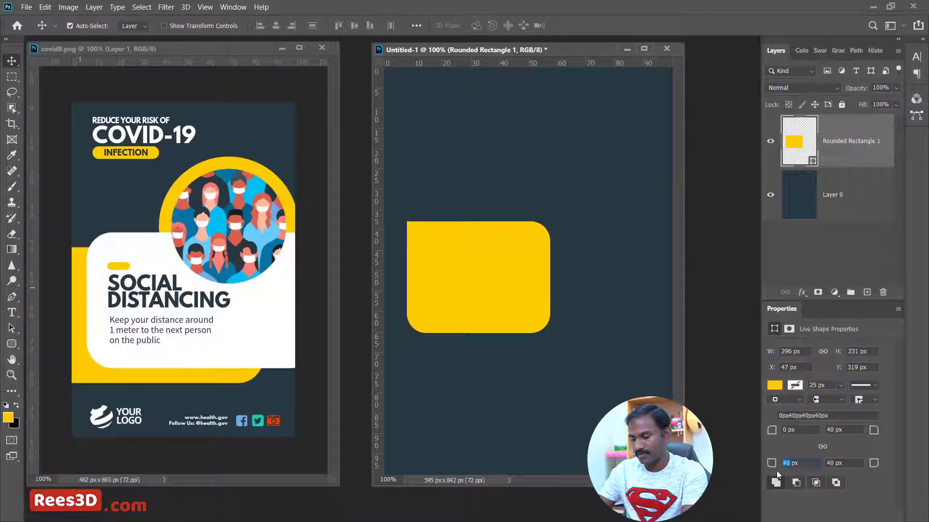
pyautogui.write('0')
pyautogui.press('Return')
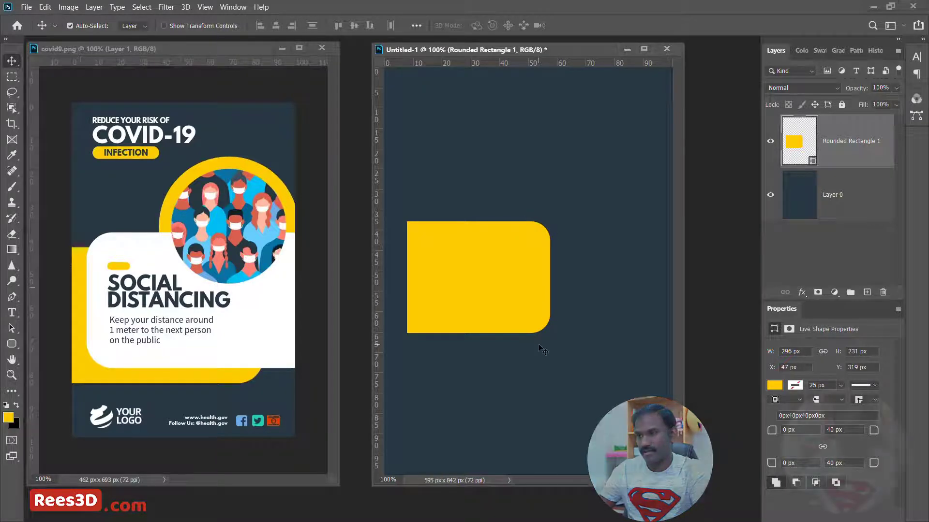
pyautogui.moveTo(484, 293); pyautogui.dragTo(424, 303)
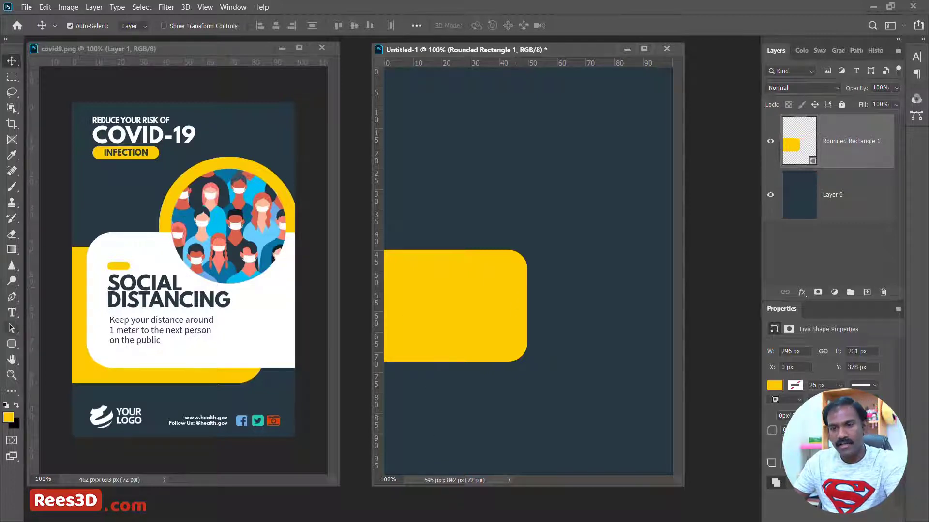
# - Select only the right-side anchor points of the yellow shape and nudge them outward until it is 506 px wide
pyautogui.moveTo(13, 330); pyautogui.dragTo(63, 341)
pyautogui.click(449, 269)
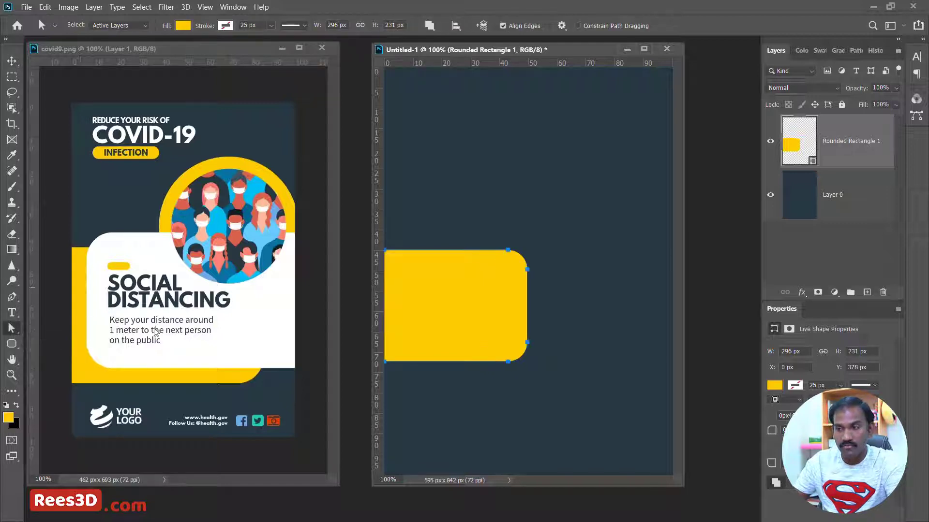
pyautogui.moveTo(495, 223); pyautogui.dragTo(544, 399)
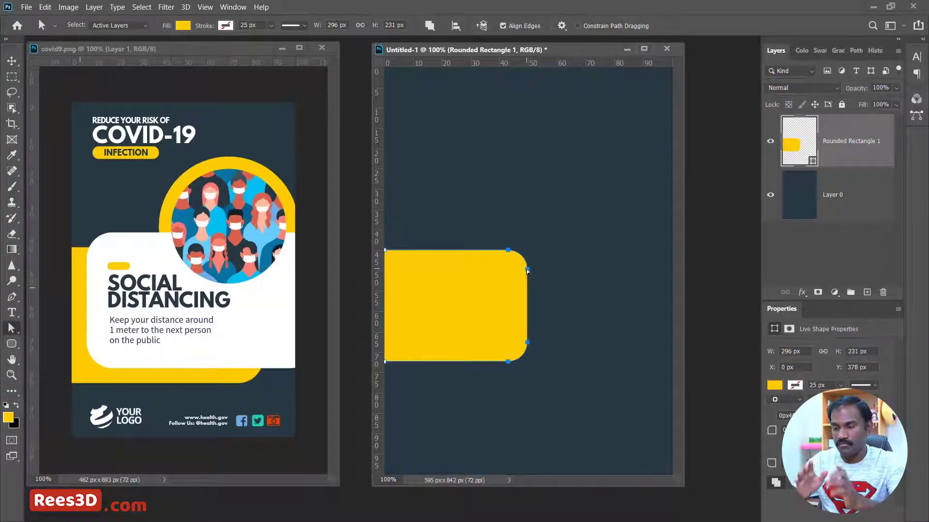
pyautogui.hotkey('shift', 'Right')
pyautogui.hotkey('shift', 'Right')
pyautogui.hotkey('shift', 'Right')
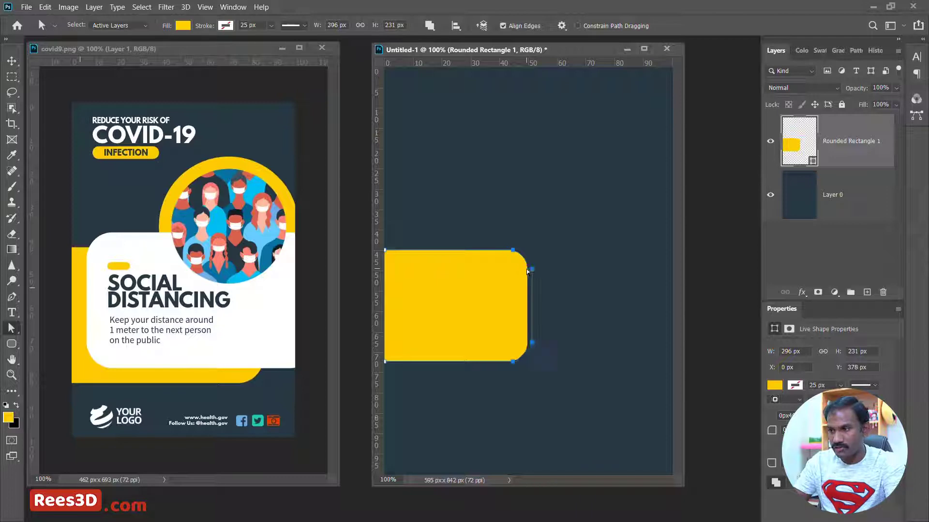
pyautogui.hotkey('shift', 'Right')
pyautogui.hotkey('shift', 'Right')
pyautogui.hotkey('shift', 'Right')
pyautogui.hotkey('shift', 'Right')
pyautogui.hotkey('shift', 'Right')
pyautogui.hotkey('shift', 'Right')
pyautogui.hotkey('shift', 'Right')
pyautogui.hotkey('shift', 'Right')
pyautogui.hotkey('shift', 'Right')
pyautogui.hotkey('shift', 'Right')
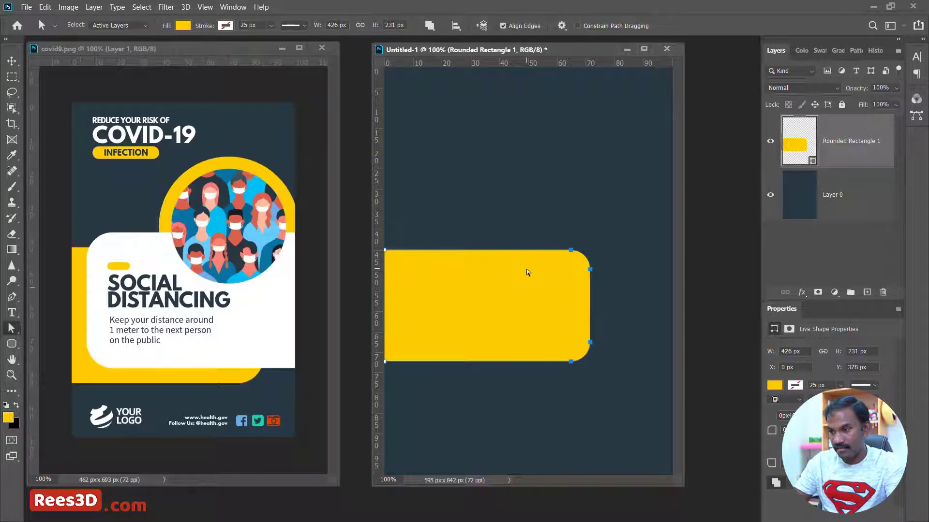
pyautogui.hotkey('shift', 'Right')
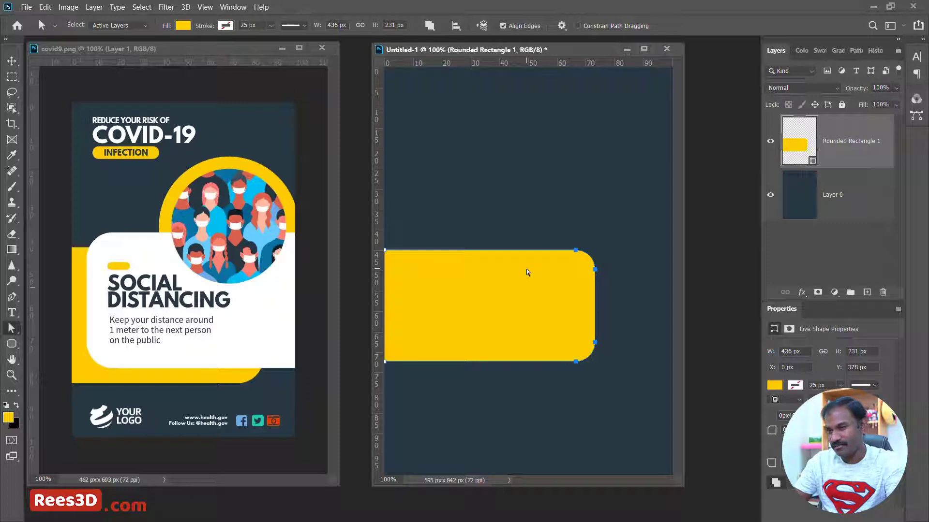
pyautogui.hotkey('shift', 'Right')
pyautogui.hotkey('shift', 'Right')
pyautogui.hotkey('shift', 'Right')
pyautogui.hotkey('shift', 'Right')
pyautogui.hotkey('shift', 'Right')
pyautogui.hotkey('shift', 'Right')
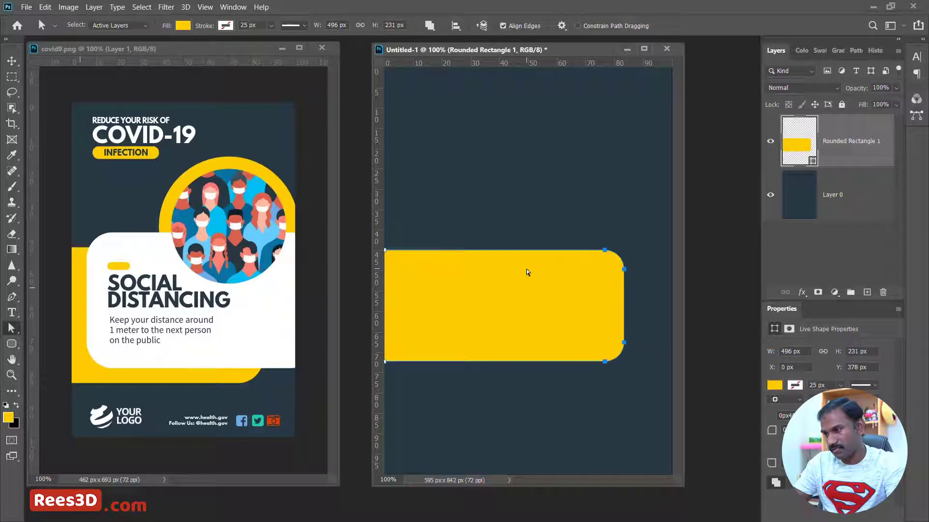
pyautogui.hotkey('shift', 'Right')
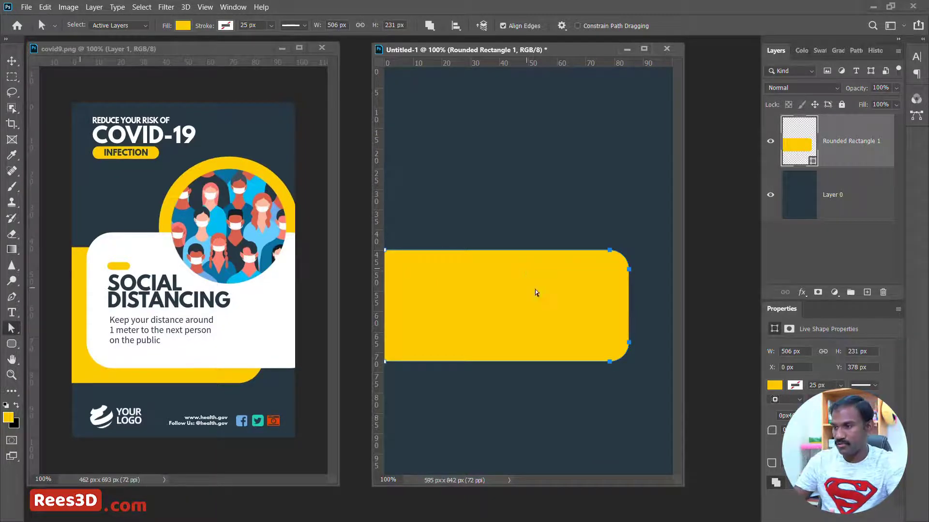
# - Select the yellow shape's lower anchor points and nudge them downward until the shape is 311 px high
pyautogui.moveTo(634, 403); pyautogui.dragTo(401, 357)
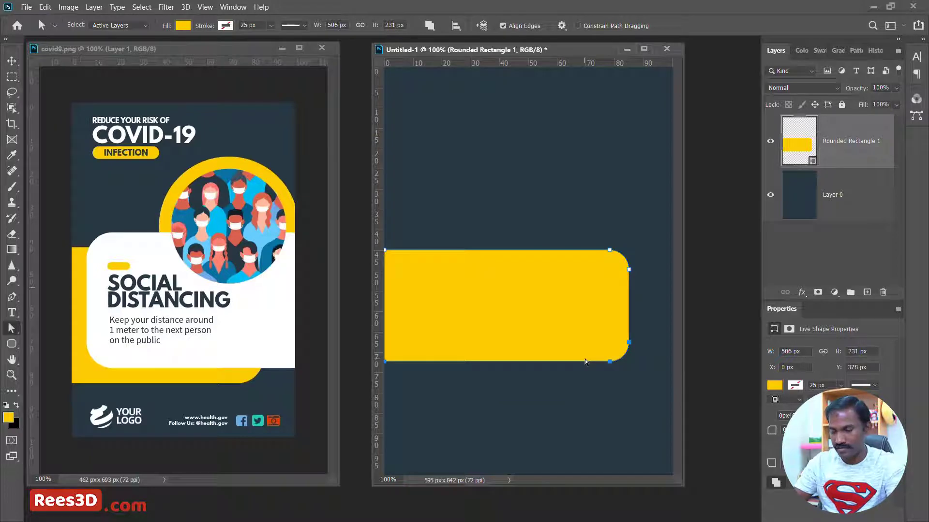
pyautogui.hotkey('shift', 'Down')
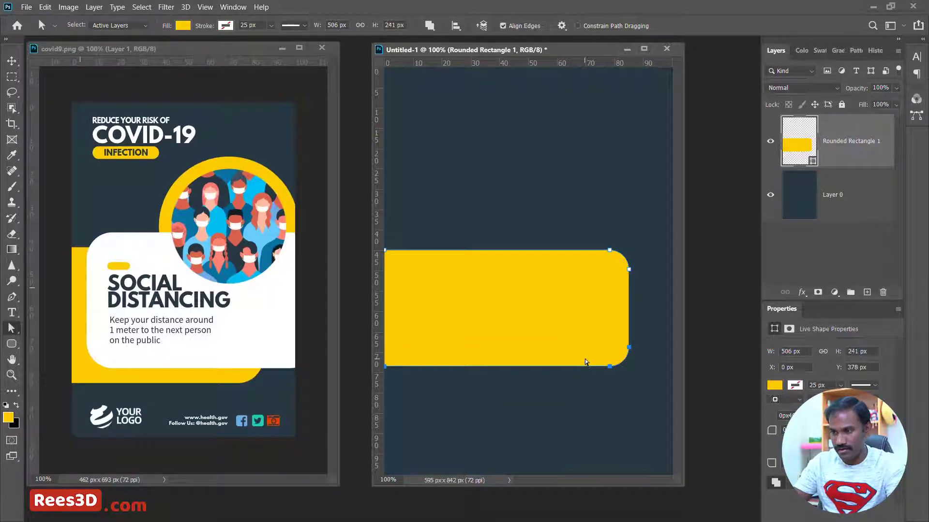
pyautogui.hotkey('shift', 'Down')
pyautogui.hotkey('shift', 'Down')
pyautogui.hotkey('shift', 'Down')
pyautogui.hotkey('shift', 'Down')
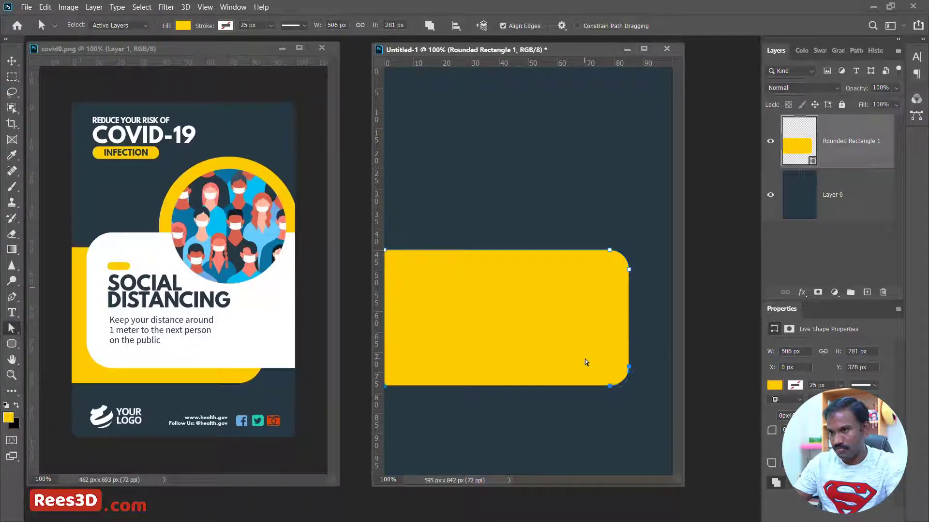
pyautogui.hotkey('shift', 'Down')
pyautogui.hotkey('shift', 'Down')
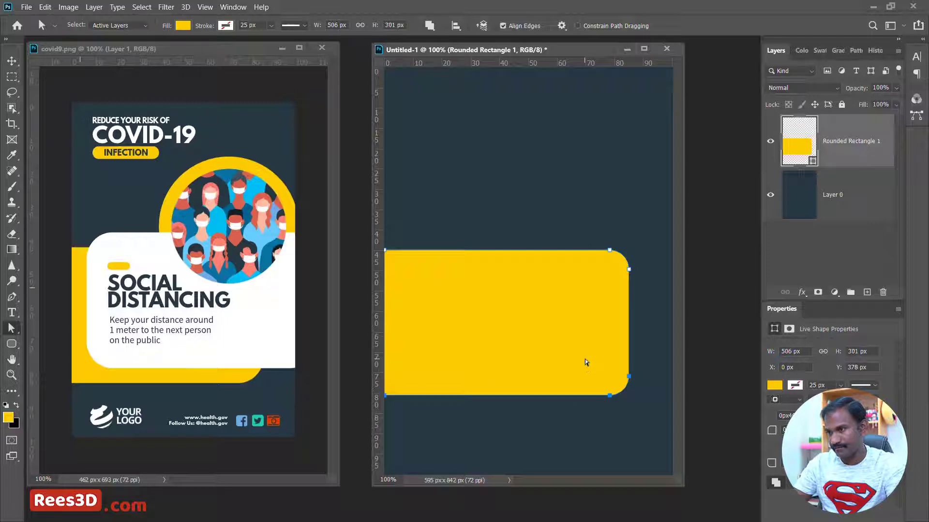
pyautogui.hotkey('shift', 'Down')
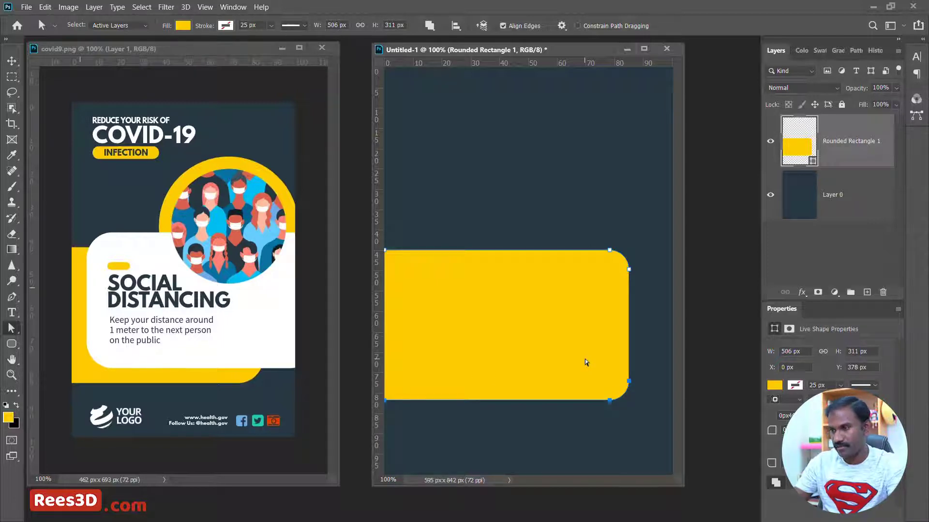
# - Pull the yellow shape's right-side anchor points inward to make it 496 px wide, and deselect the path
pyautogui.moveTo(642, 424); pyautogui.dragTo(597, 212)
pyautogui.hotkey('shift', 'Left')
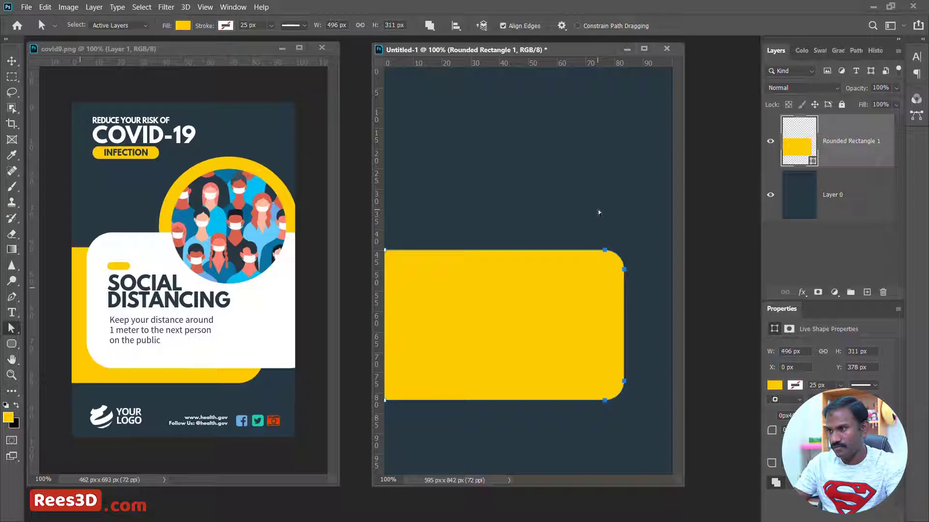
pyautogui.click(643, 307)
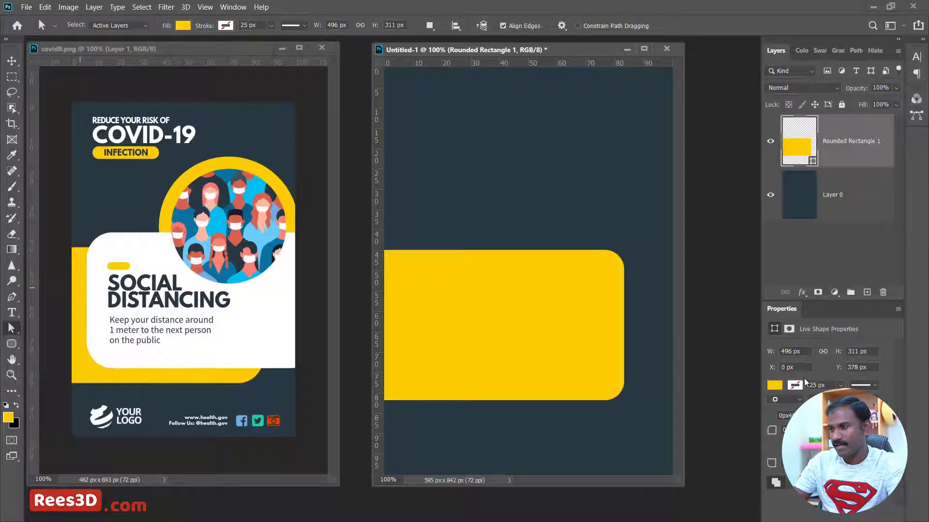
# - Duplicate the Rounded Rectangle 1 layer and move the copy up and to the right, to about X 89 px and Y 223 px
pyautogui.click(851, 240)
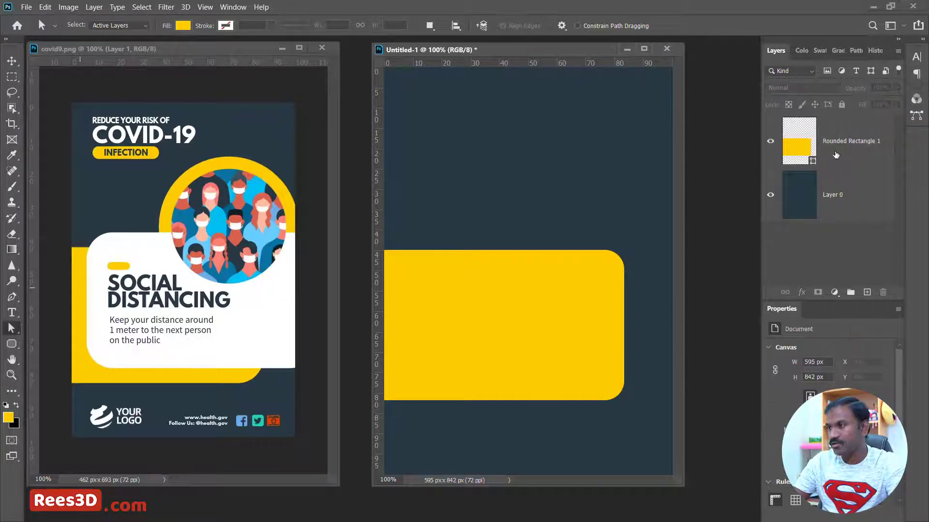
pyautogui.click(835, 155)
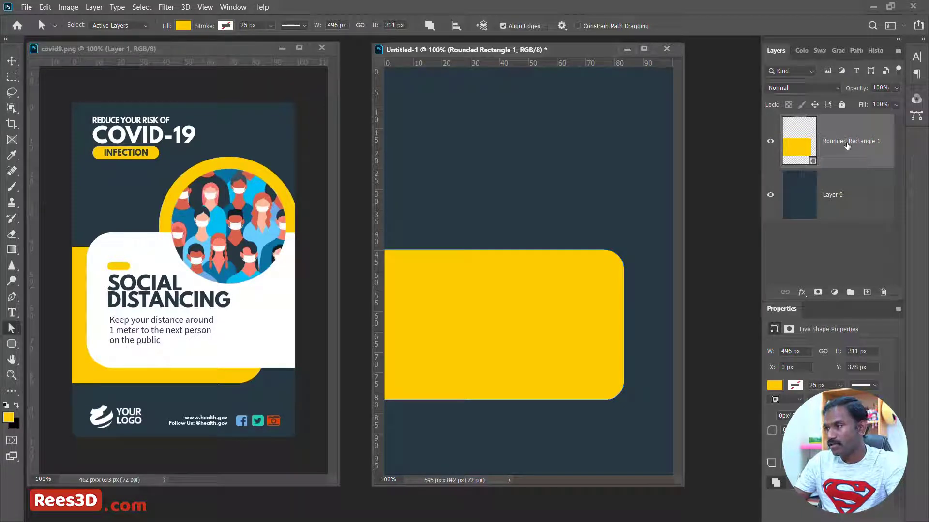
pyautogui.moveTo(841, 148); pyautogui.dragTo(866, 292)
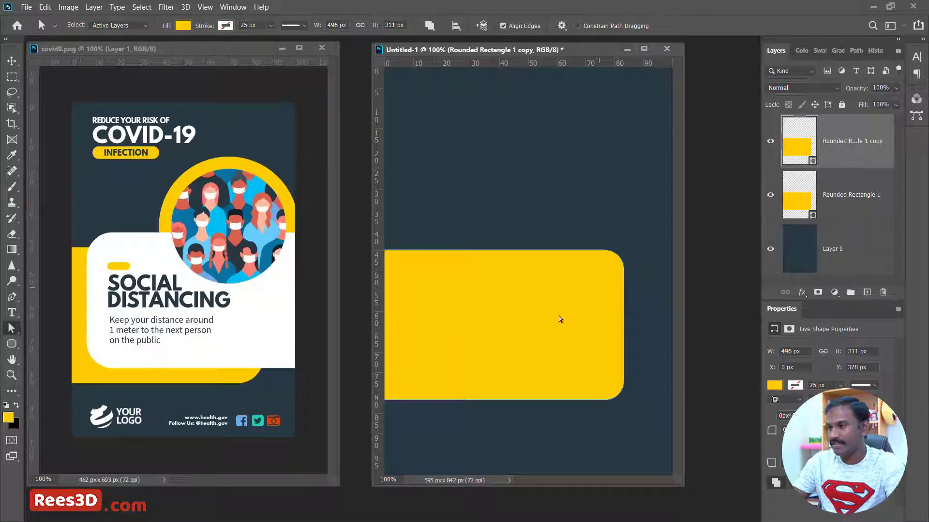
pyautogui.click(12, 62)
pyautogui.moveTo(489, 356); pyautogui.dragTo(531, 301)
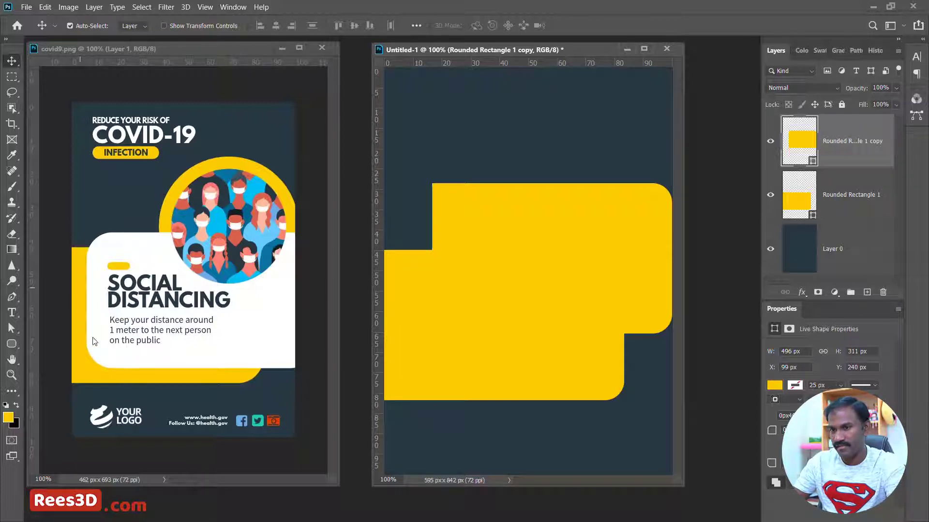
pyautogui.moveTo(610, 257)
pyautogui.mouseDown()
pyautogui.moveTo(590, 247)
pyautogui.moveTo(605, 249)
pyautogui.mouseUp()
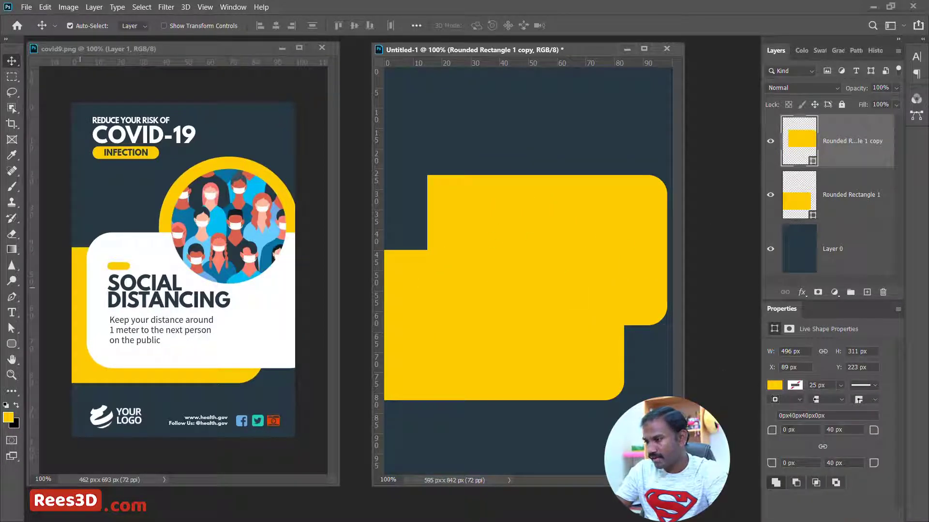
# - Set the duplicate shape's upper-left and lower-left corner radii to 40 px
pyautogui.click(787, 430)
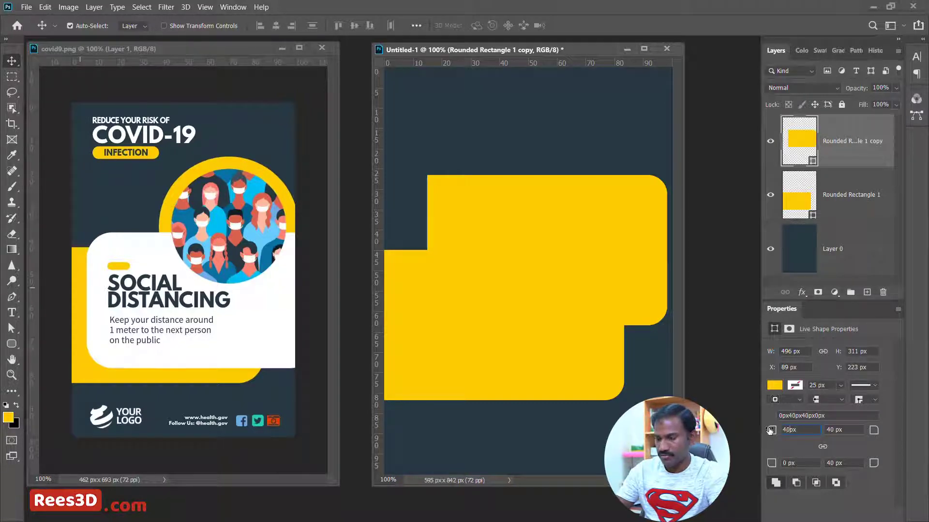
pyautogui.write('40')
pyautogui.press('Return')
pyautogui.click(794, 463)
pyautogui.write('40')
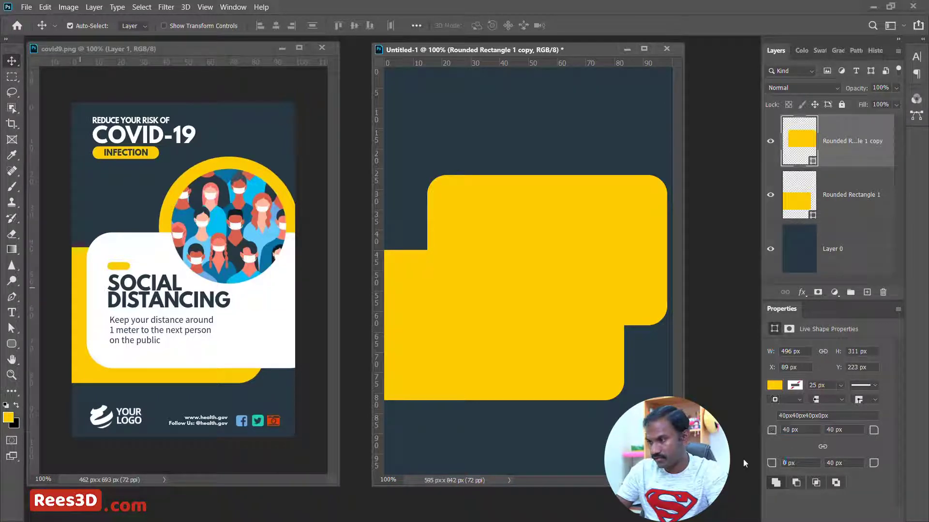
pyautogui.press('Return')
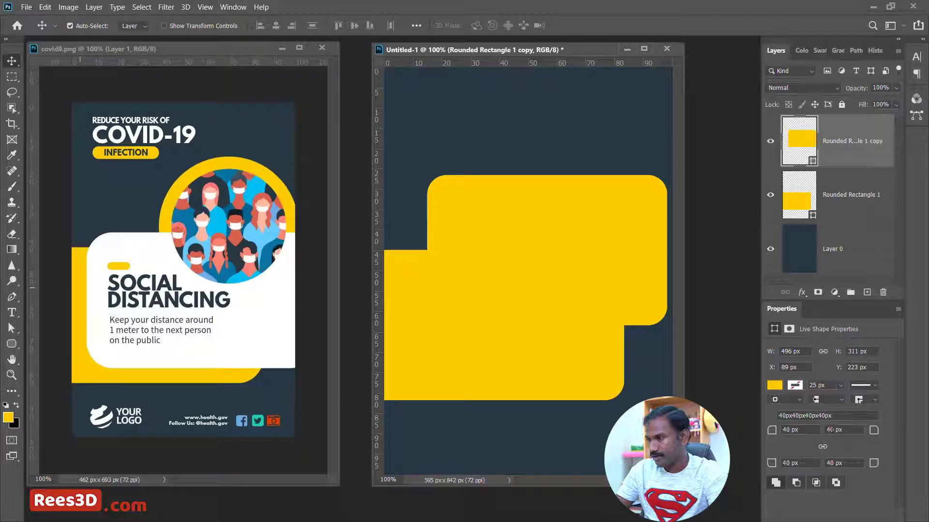
# - Set the duplicate shape's upper-right and lower-right corner radii to 0 px
pyautogui.moveTo(832, 430); pyautogui.dragTo(811, 432)
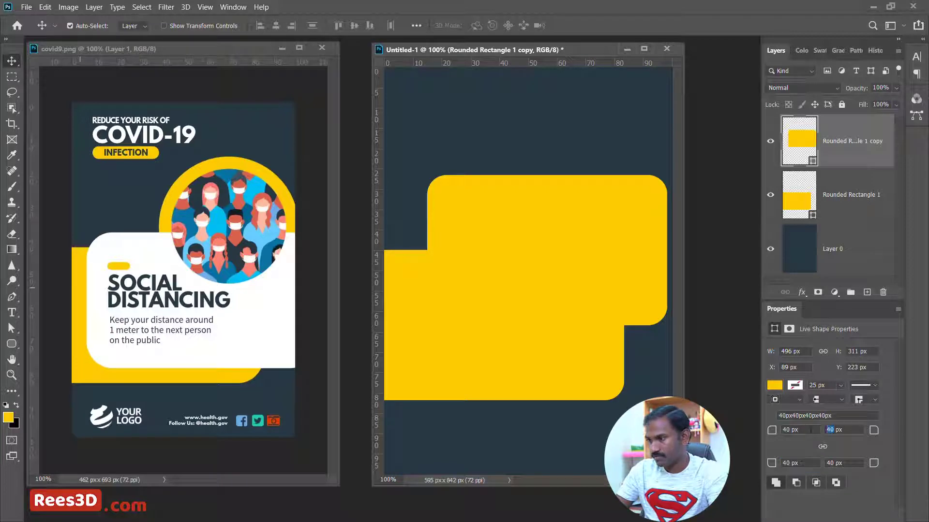
pyautogui.write('0')
pyautogui.moveTo(827, 467); pyautogui.dragTo(812, 468)
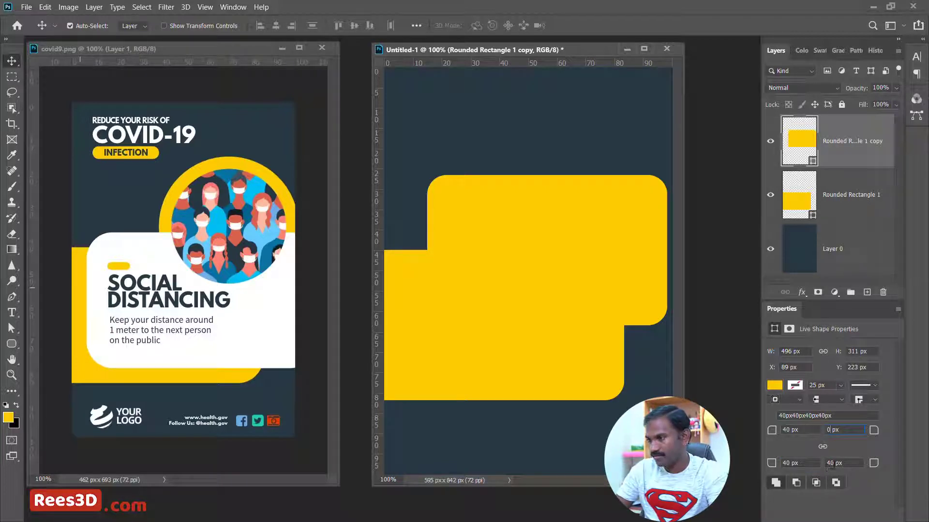
pyautogui.write('1')
pyautogui.press('BackSpace')
pyautogui.write('0')
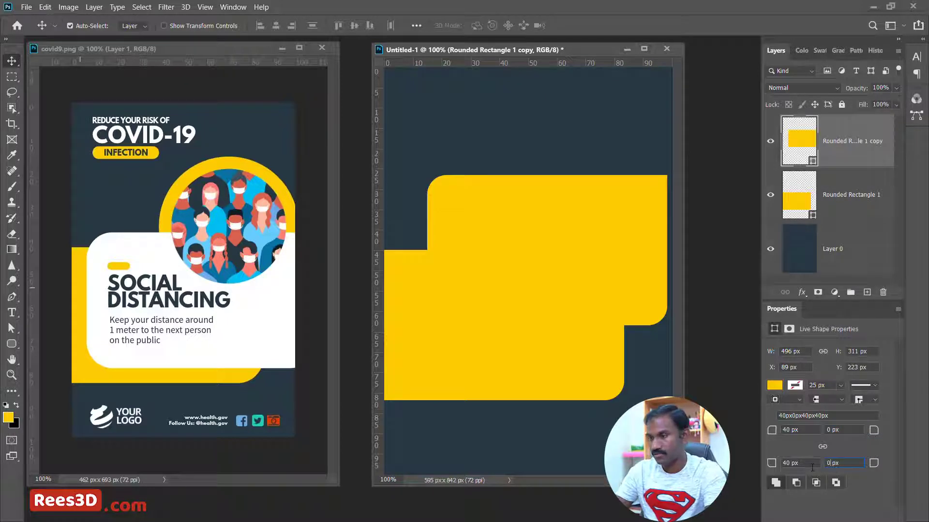
pyautogui.press('Return')
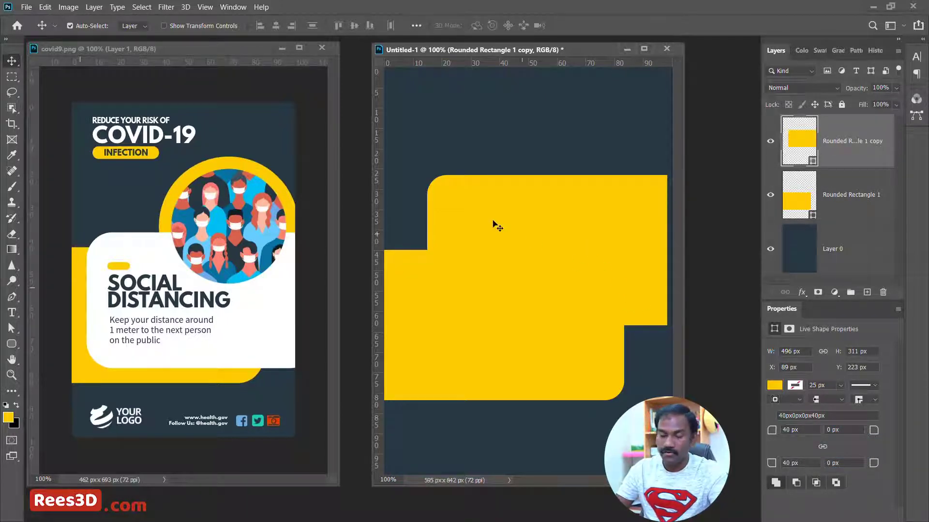
# - Try flipping the duplicate shape horizontally with Free Transform, and return its rounded corners to the left side
pyautogui.press('ctrl')
pyautogui.hotkey('ctrl', 't')
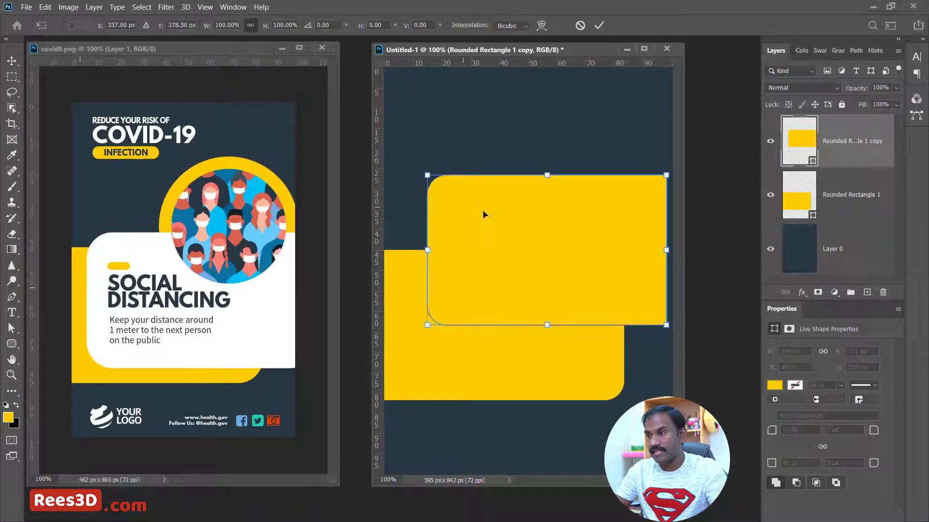
pyautogui.rightClick(566, 201)
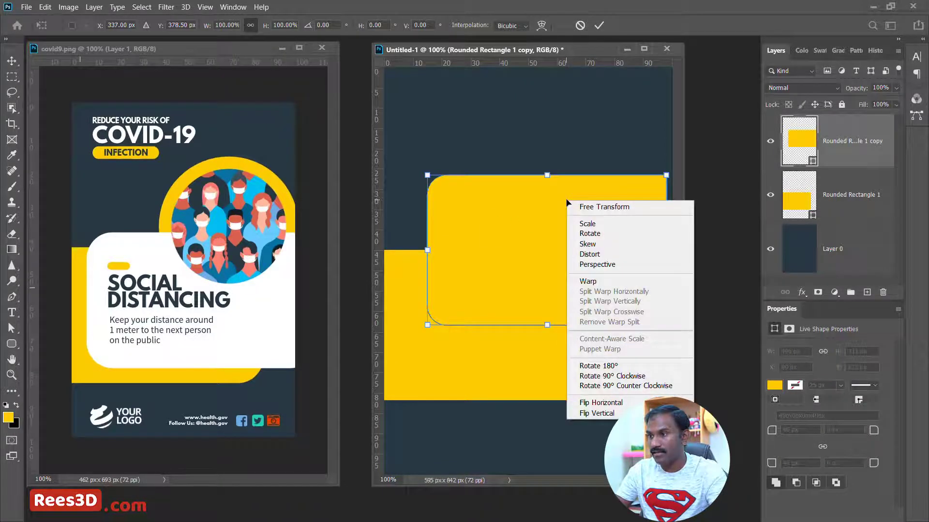
pyautogui.click(602, 403)
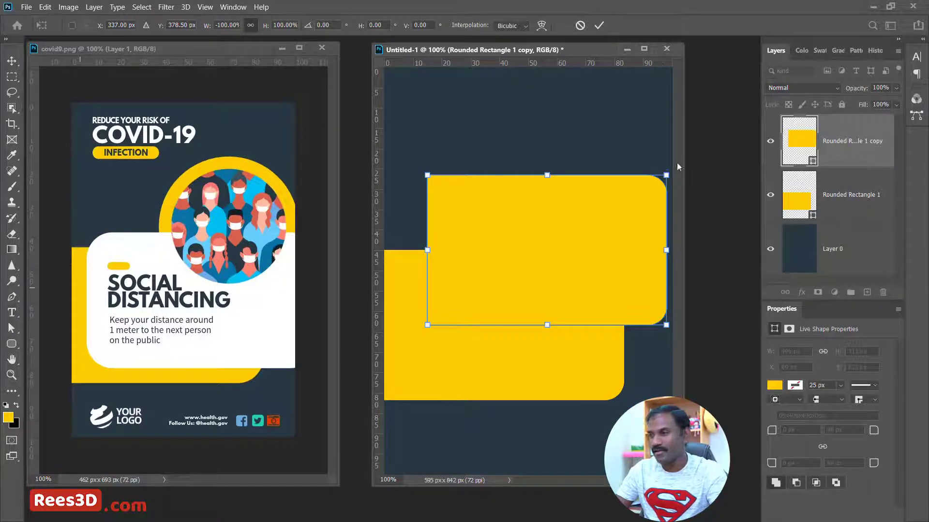
pyautogui.moveTo(674, 170); pyautogui.dragTo(357, 367)
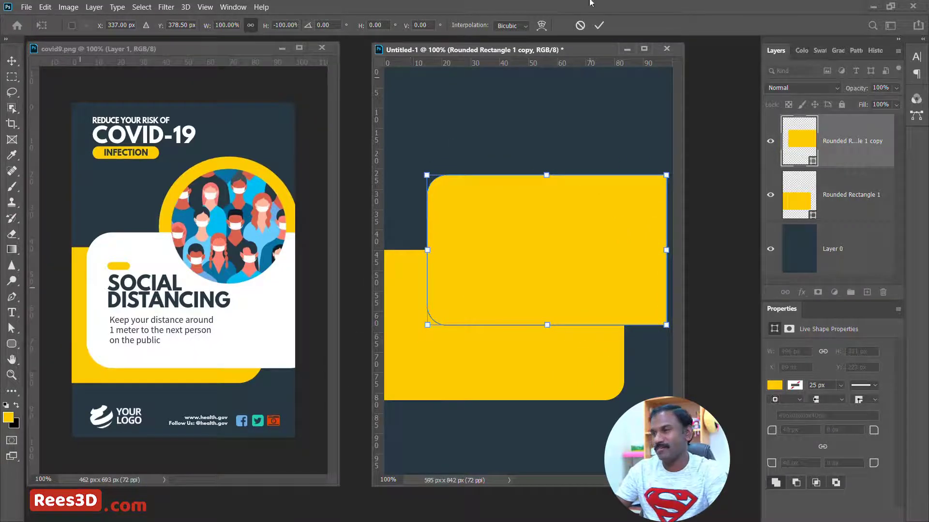
pyautogui.click(600, 23)
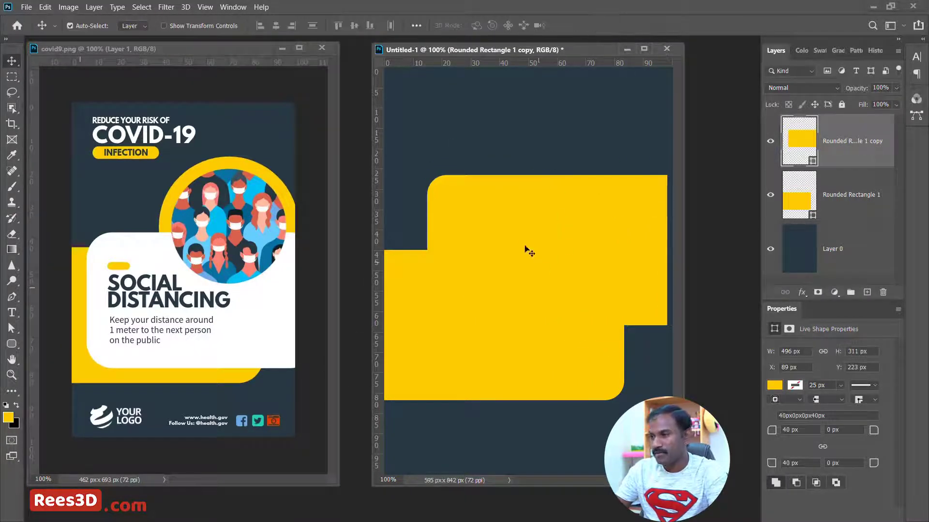
# - Move the duplicate shape down and flush with the page's right edge, to about X 99 px and Y 338 px
pyautogui.moveTo(520, 235); pyautogui.dragTo(525, 288)
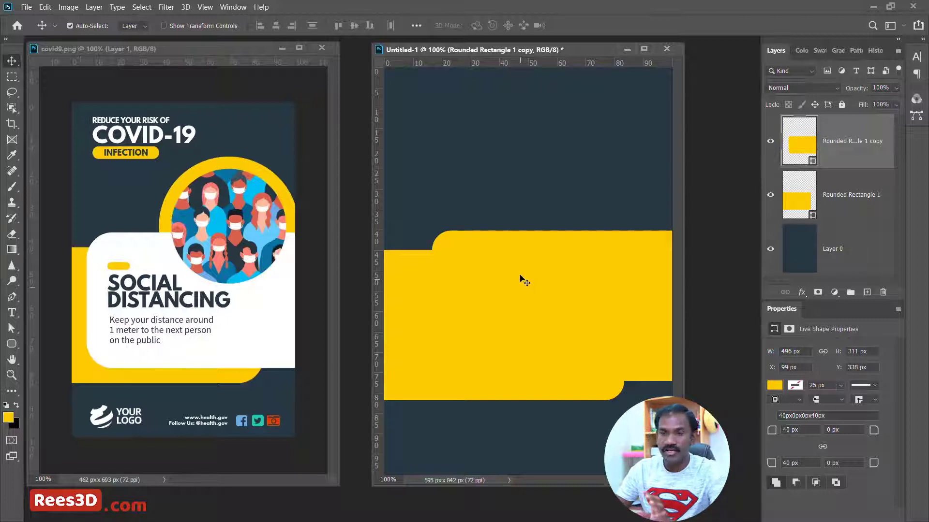
# - Change the duplicate rounded rectangle's fill to white
pyautogui.click(774, 385)
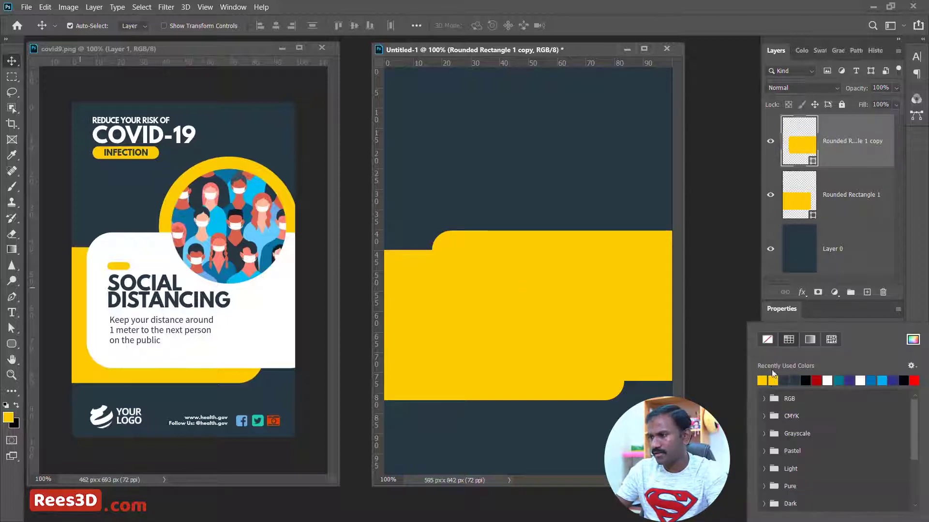
pyautogui.click(830, 381)
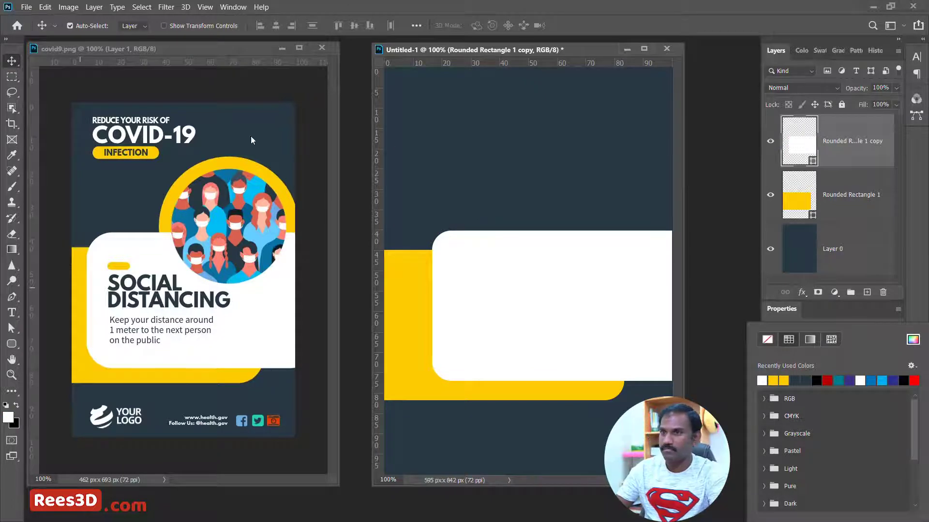
pyautogui.click(788, 316)
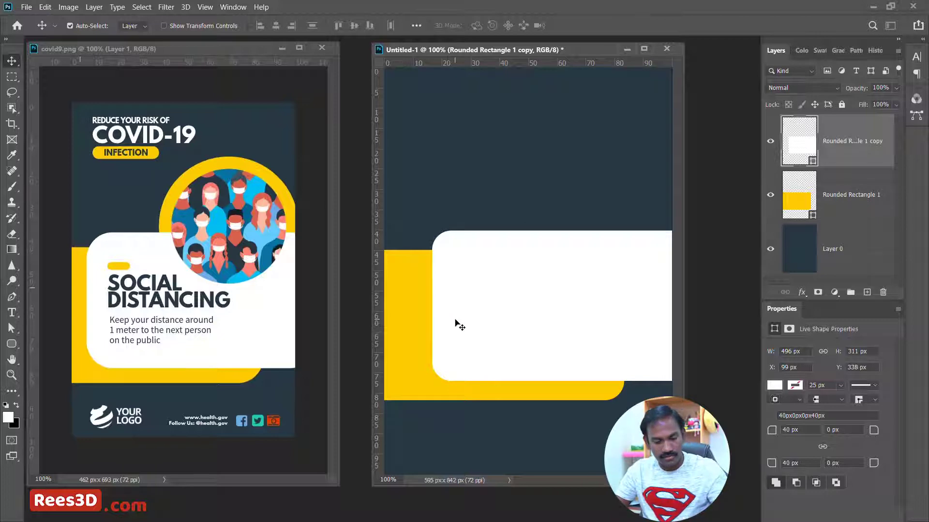
# - Scale the white panel up proportionally to about 579 × 363 px and move it to about X 17 px, Y 286 px
pyautogui.hotkey('ctrl', 't')
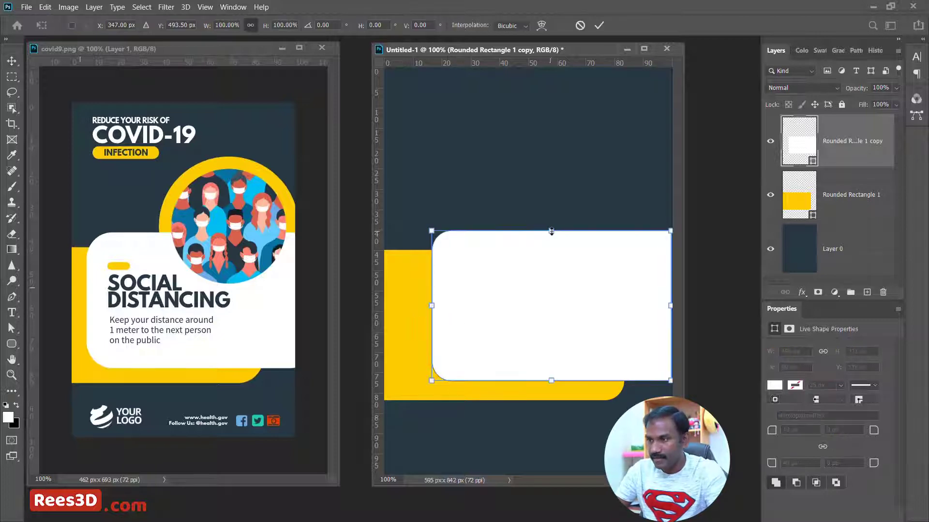
pyautogui.moveTo(551, 231); pyautogui.dragTo(552, 207)
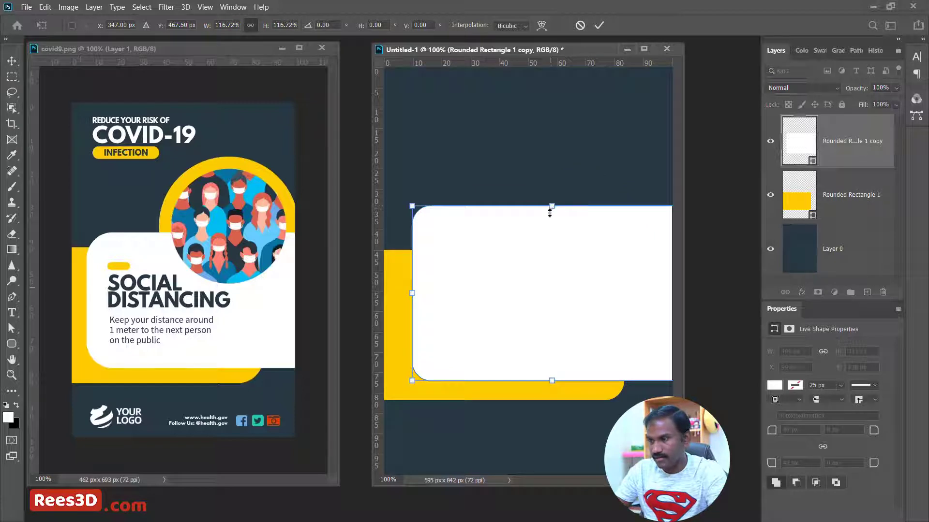
pyautogui.click(598, 27)
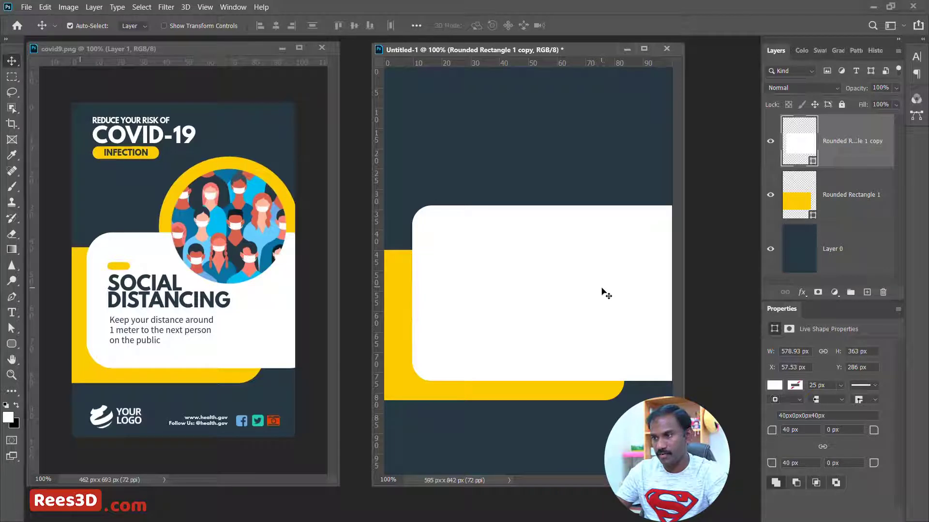
pyautogui.moveTo(641, 317); pyautogui.dragTo(618, 319)
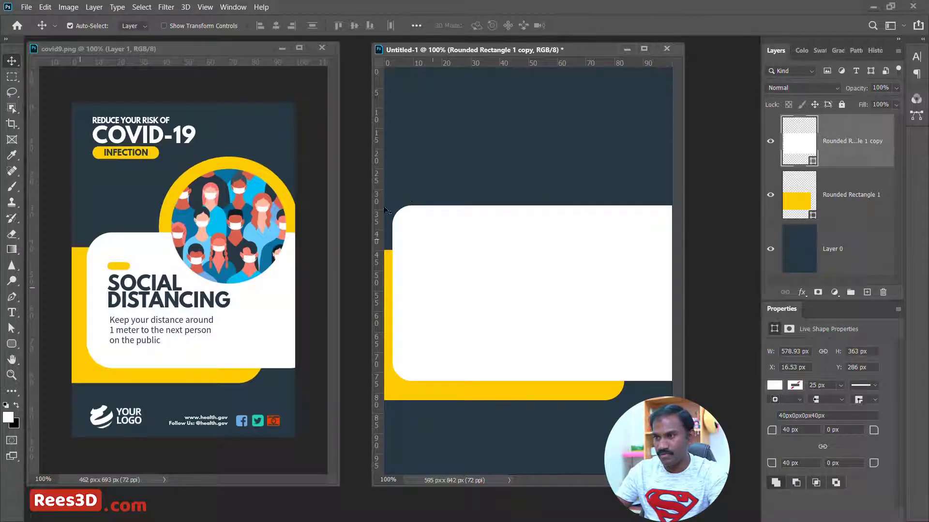
# - Shift the white panel's left-side anchor points 20 px to the right, keeping its corners rounded and narrowing it to about 559 px
pyautogui.click(12, 328)
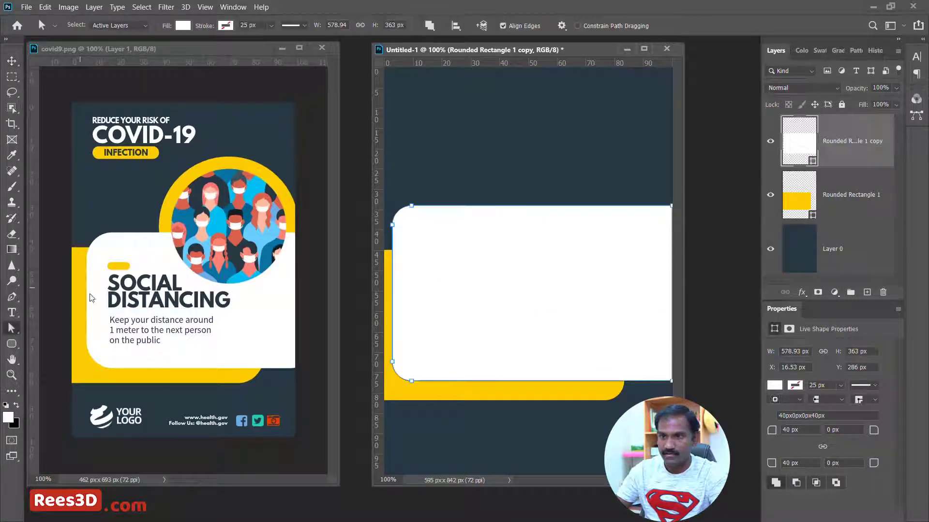
pyautogui.moveTo(425, 188); pyautogui.dragTo(355, 416)
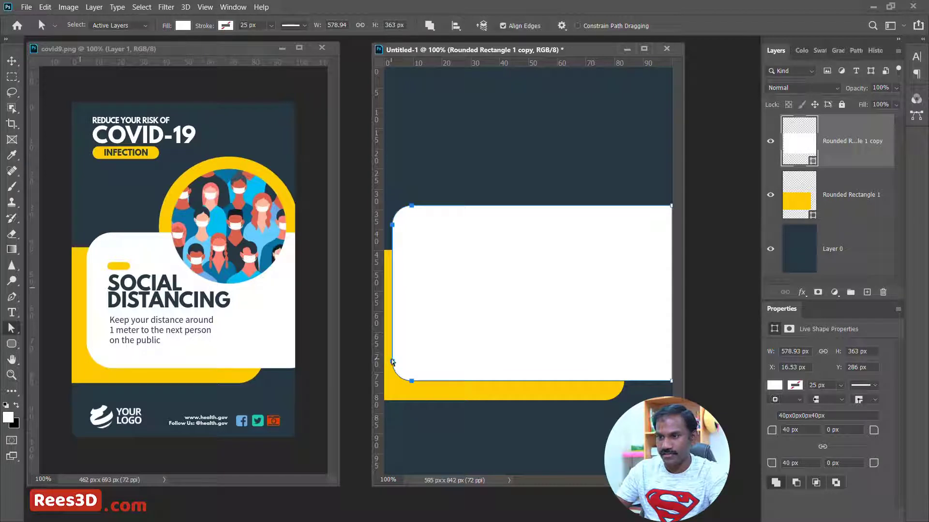
pyautogui.moveTo(391, 362); pyautogui.dragTo(405, 358)
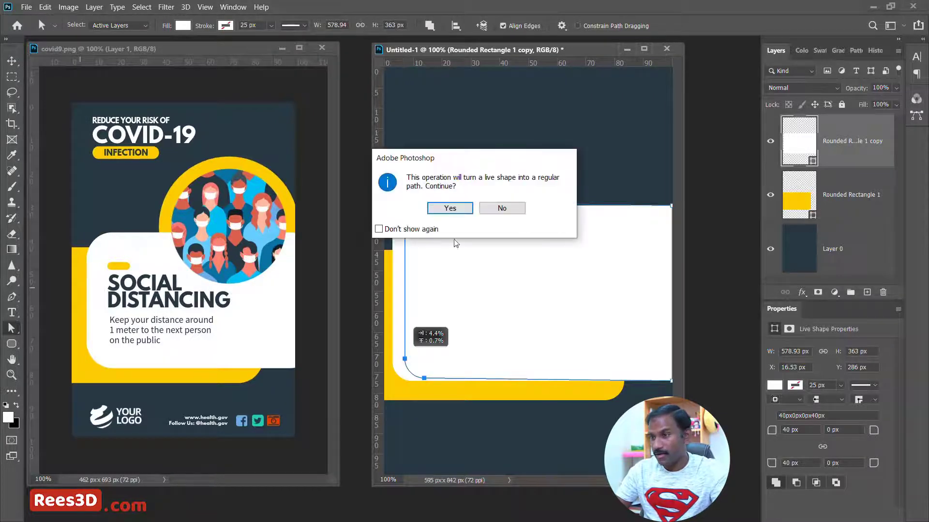
pyautogui.click(502, 208)
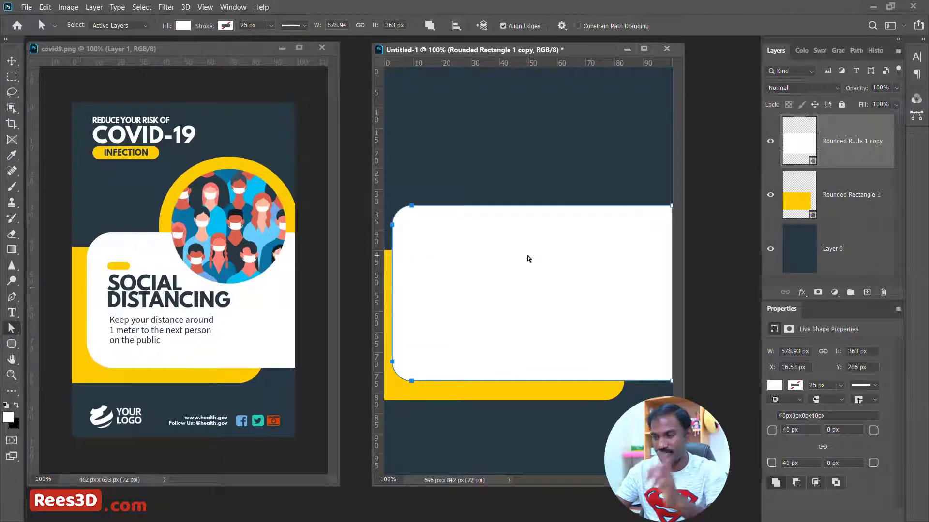
pyautogui.hotkey('shift', 'Right')
pyautogui.hotkey('shift', 'Right')
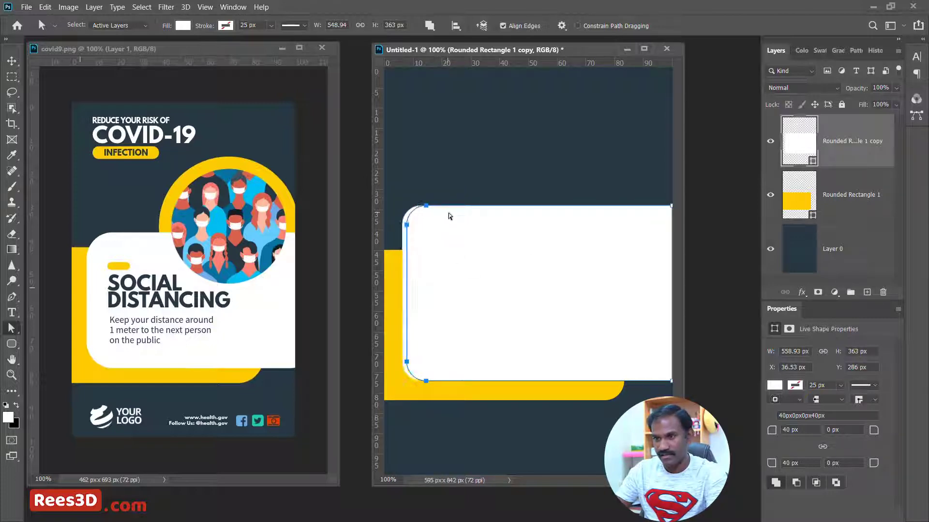
pyautogui.click(606, 179)
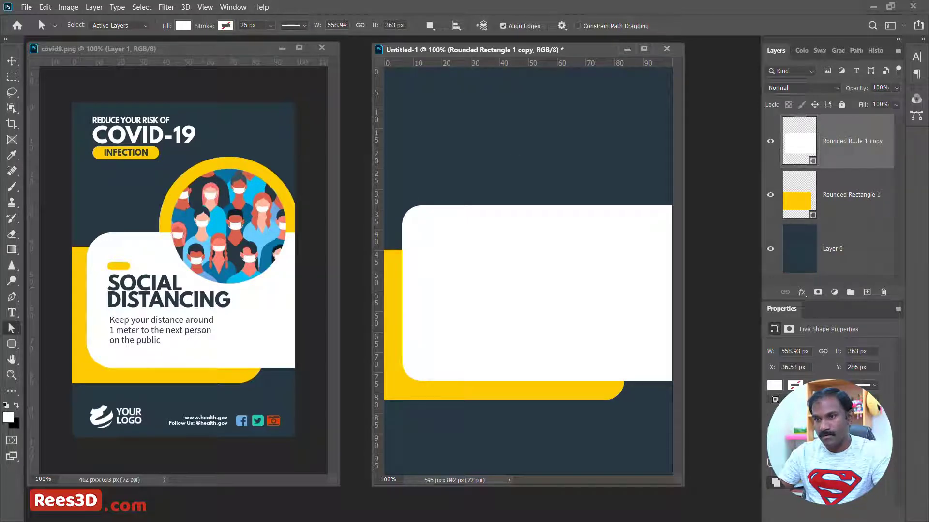
# - Draw a yellow, stroke-free circle about 246 px in diameter overlapping the white panel's upper edge toward the right
pyautogui.click(12, 344)
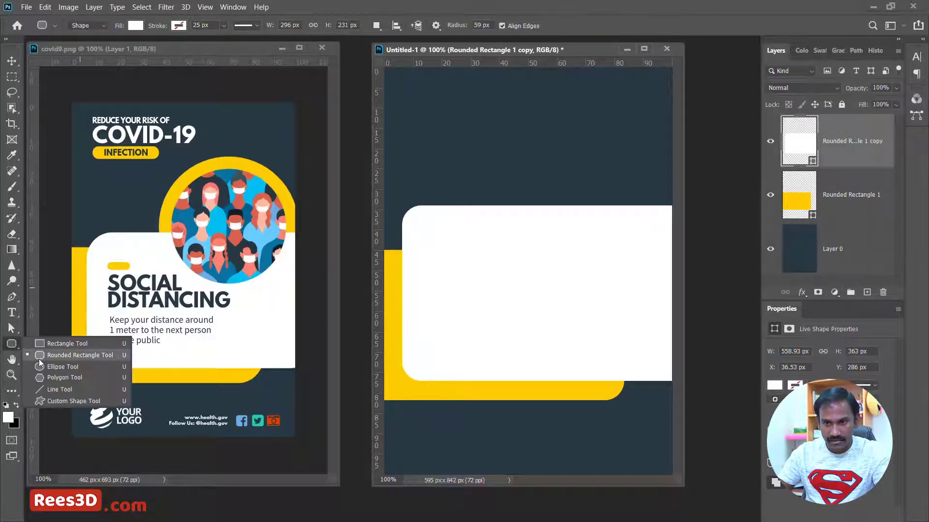
pyautogui.click(74, 367)
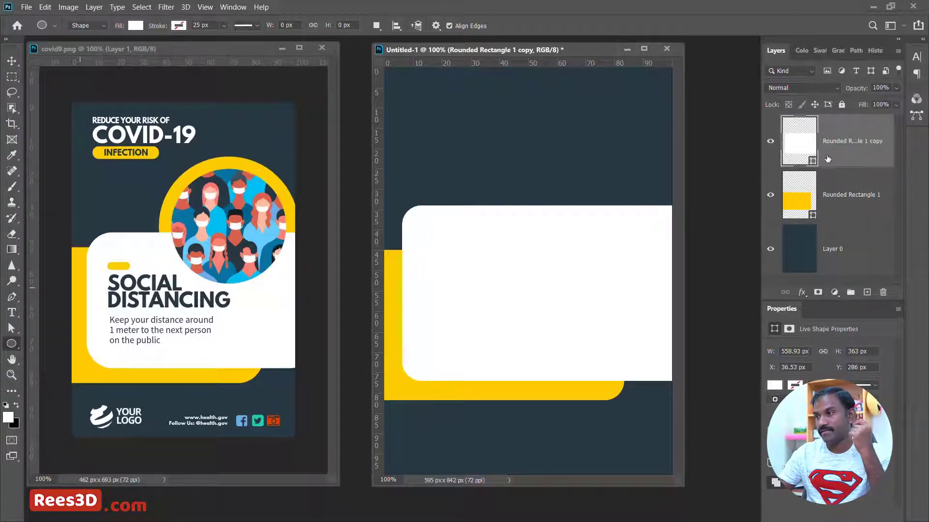
pyautogui.click(822, 280)
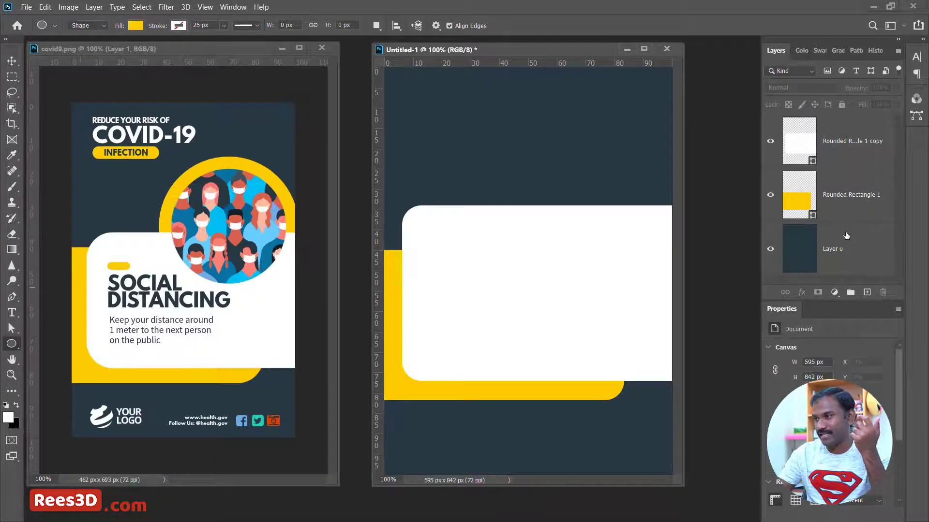
pyautogui.moveTo(794, 300); pyautogui.dragTo(796, 345)
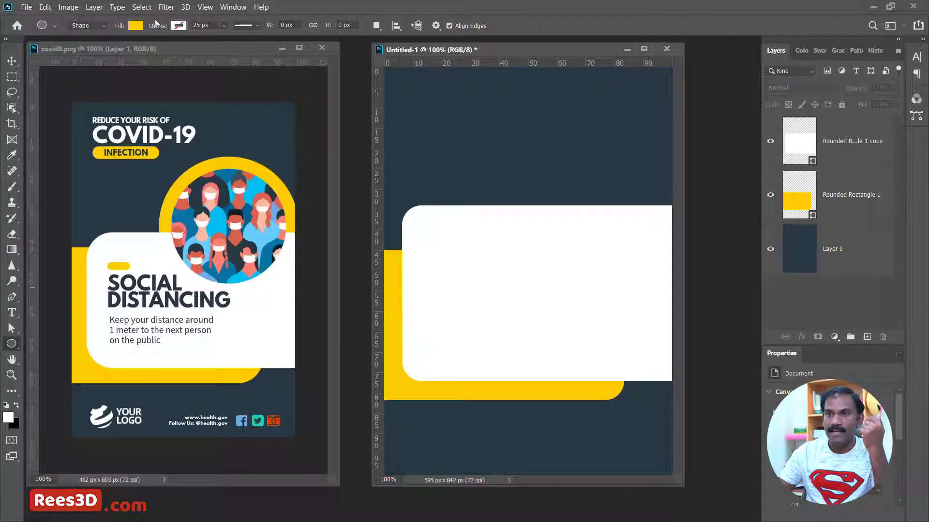
pyautogui.click(136, 25)
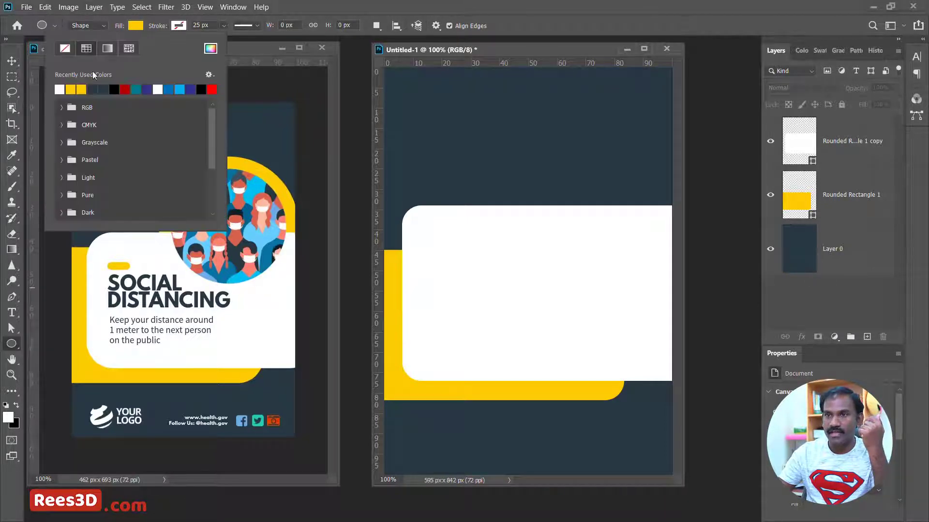
pyautogui.click(71, 89)
pyautogui.click(274, 3)
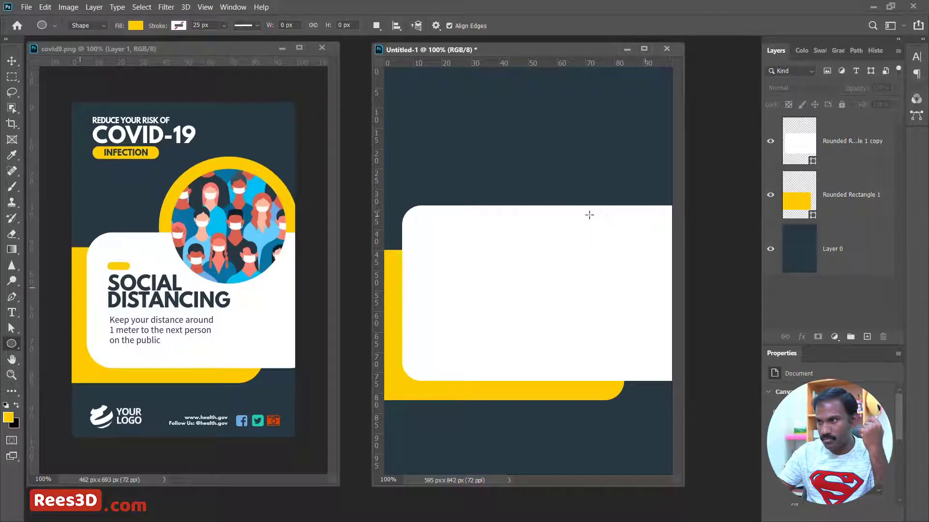
pyautogui.moveTo(589, 196); pyautogui.dragTo(628, 236)
pyautogui.moveTo(545, 156); pyautogui.dragTo(528, 136)
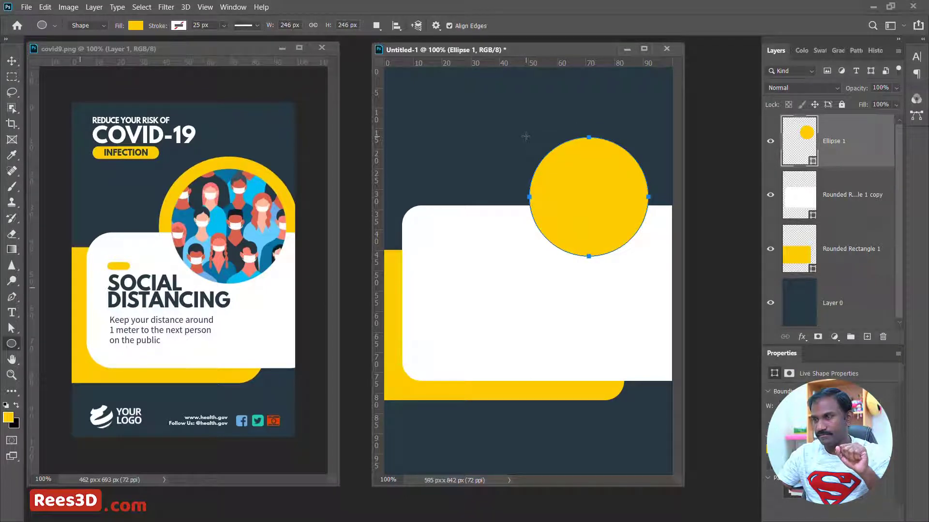
# - Enlarge the yellow circle to about 115% and place it slightly past the page's right edge, centred at about X 461 px, Y 249 px
pyautogui.click(14, 59)
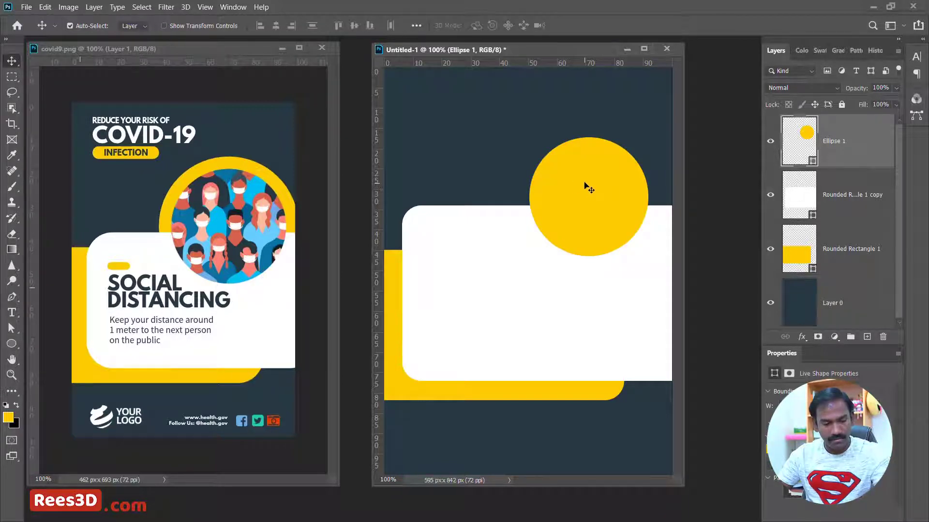
pyautogui.hotkey('ctrl', 't')
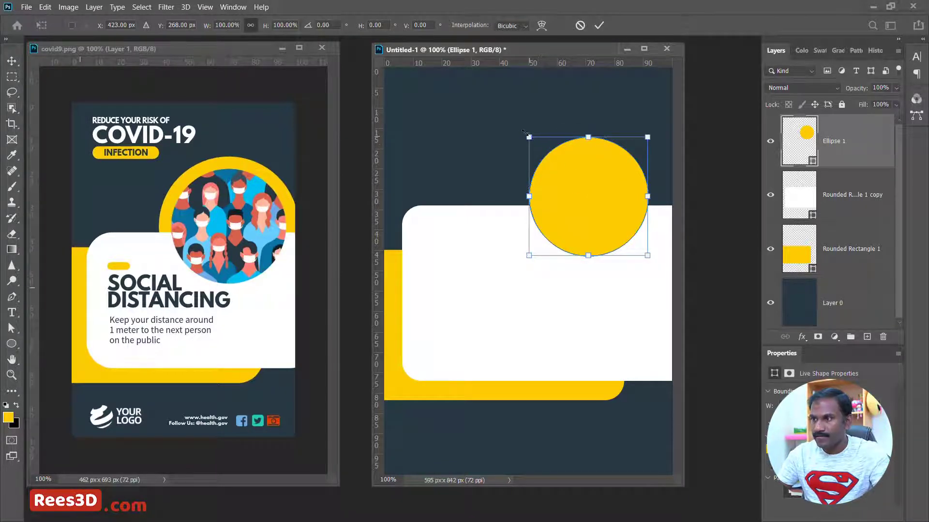
pyautogui.moveTo(524, 132); pyautogui.dragTo(511, 120)
pyautogui.moveTo(568, 196); pyautogui.dragTo(620, 208)
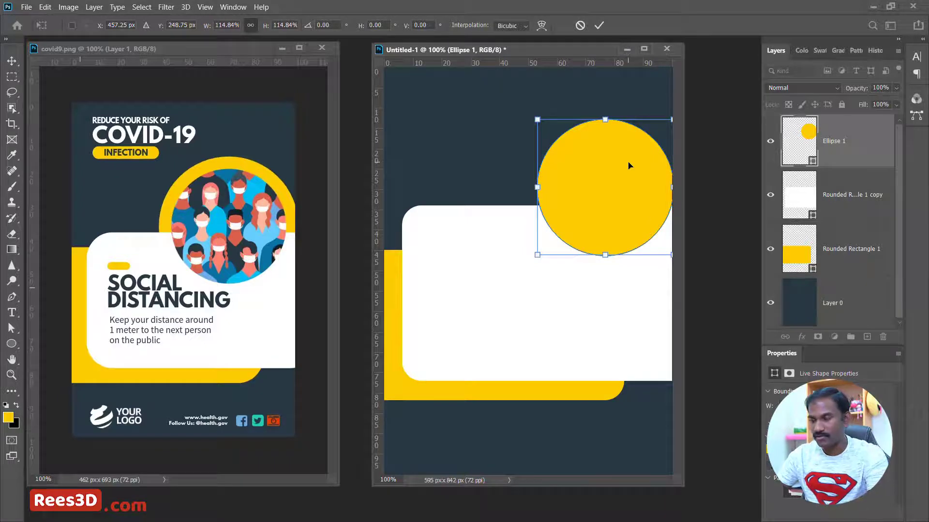
pyautogui.press('Right')
pyautogui.press('Right')
pyautogui.press('Right')
pyautogui.press('Right')
pyautogui.press('Right')
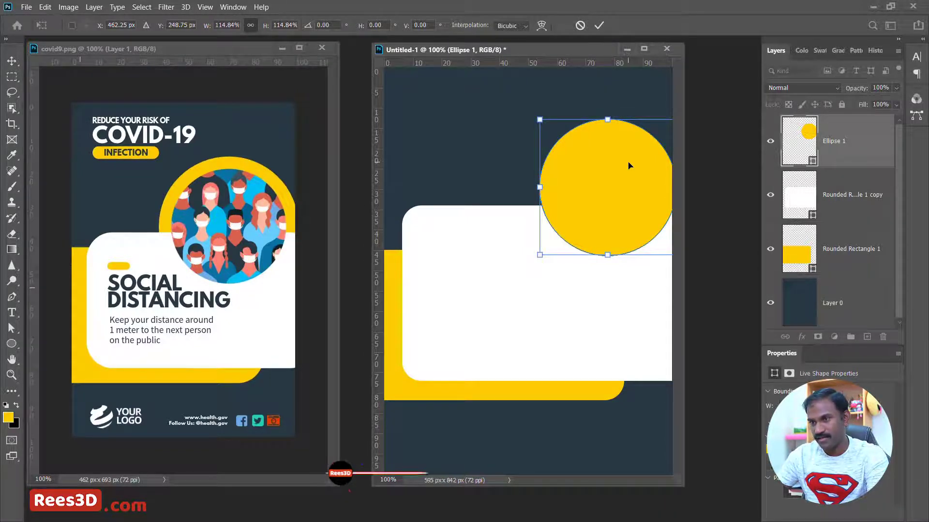
pyautogui.press('Left')
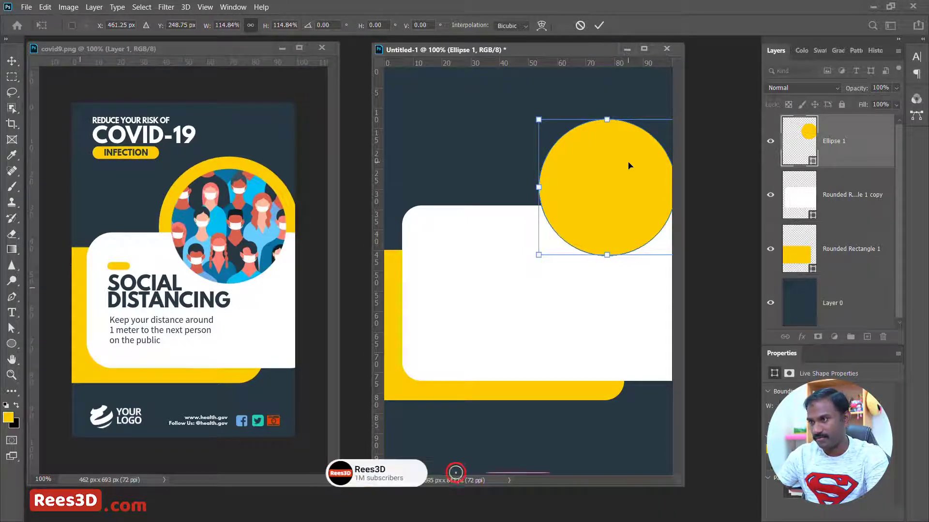
pyautogui.click(599, 26)
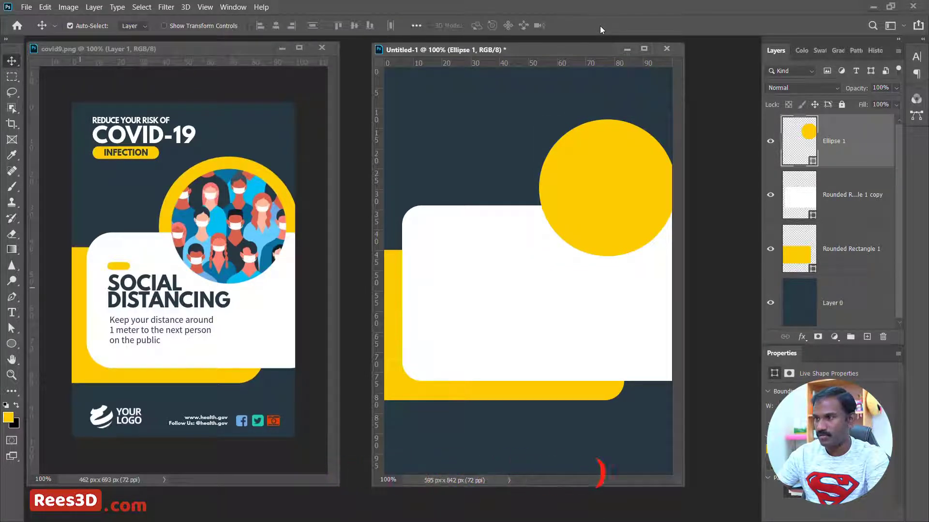
# - Duplicate the yellow circle and scale the copy about its centre to about 77%
pyautogui.moveTo(831, 151); pyautogui.dragTo(866, 337)
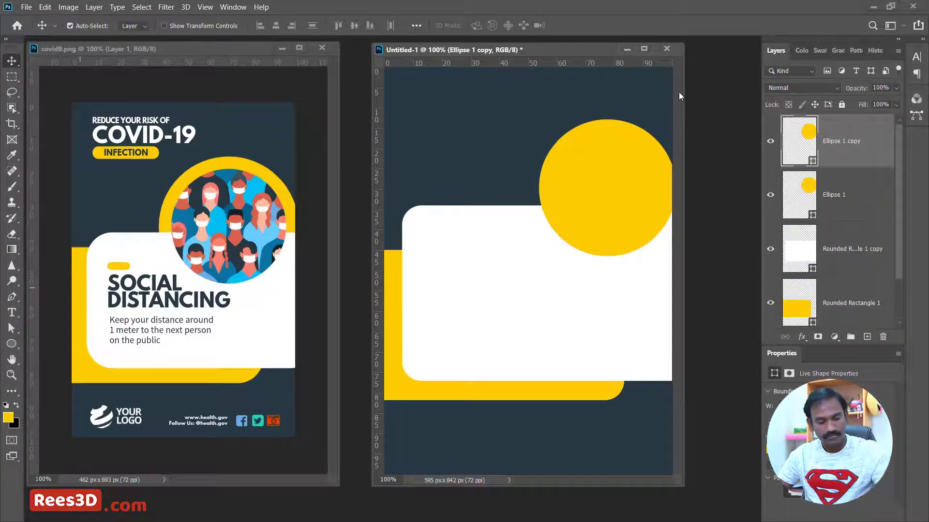
pyautogui.hotkey('ctrl', 't')
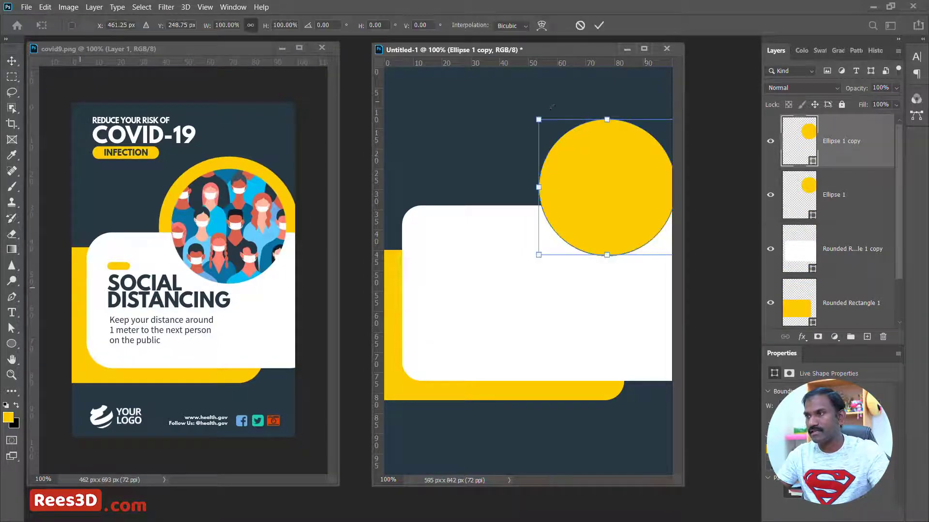
pyautogui.moveTo(537, 119); pyautogui.dragTo(559, 132)
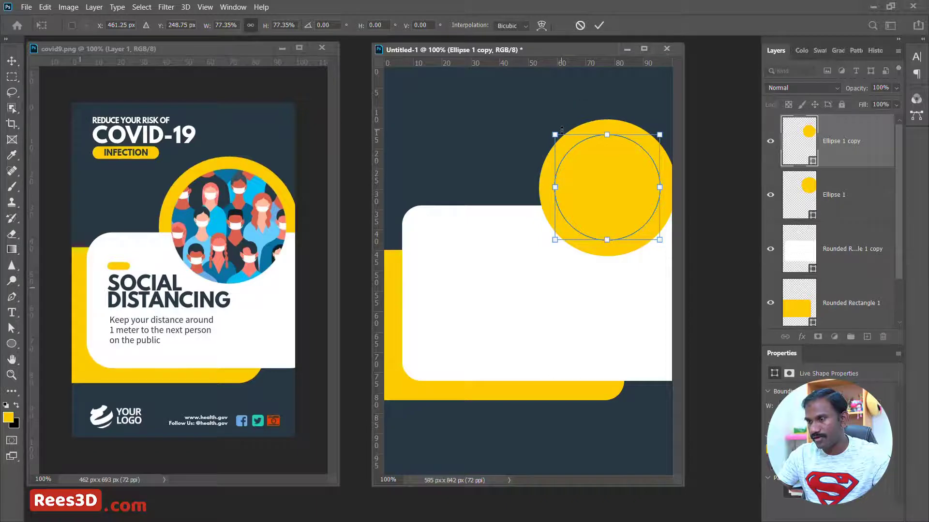
pyautogui.press('Return')
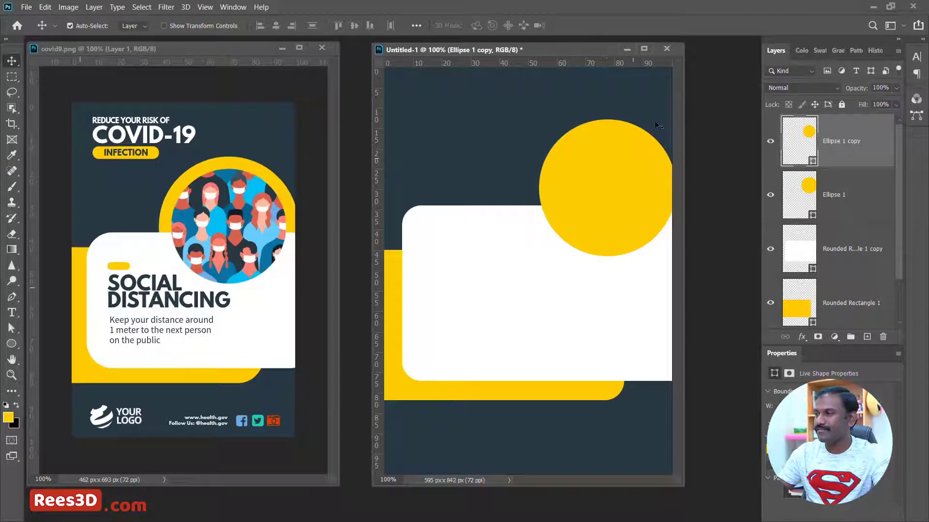
# - Recolor the smaller inner circle to white (ffffff)
pyautogui.doubleClick(811, 136)
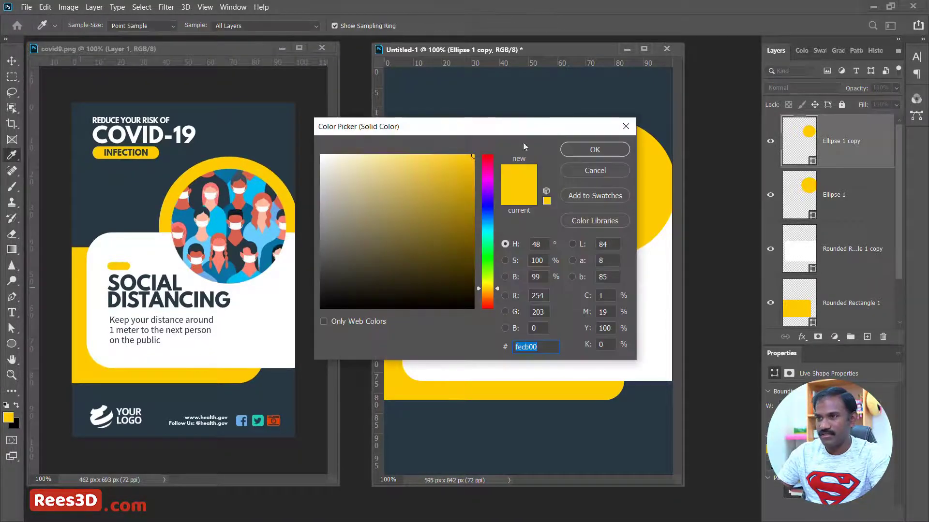
pyautogui.write('f2f2f2')
pyautogui.click(320, 162)
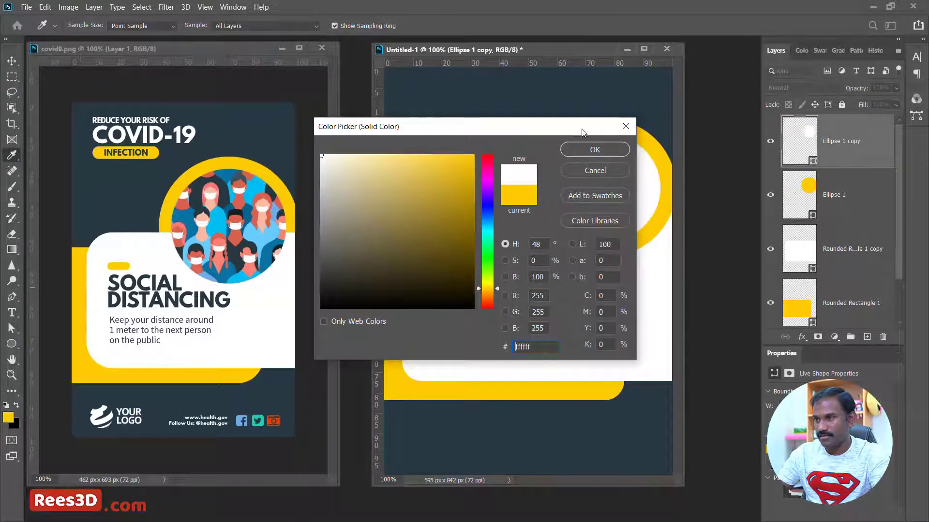
pyautogui.click(595, 149)
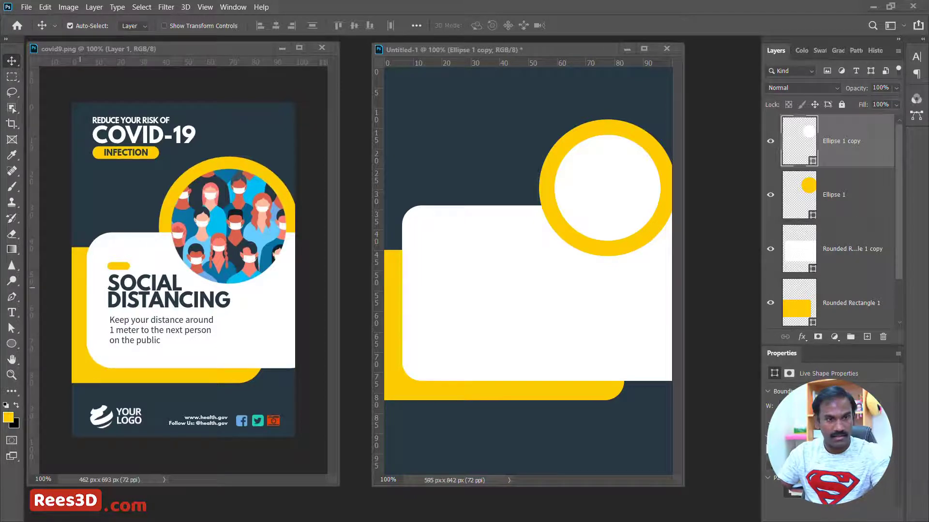
# - Switch to the web browser and search Google Images for "people with mask"
pyautogui.moveTo(0, 99); pyautogui.dragTo(288, 69)
pyautogui.click(246, 155)
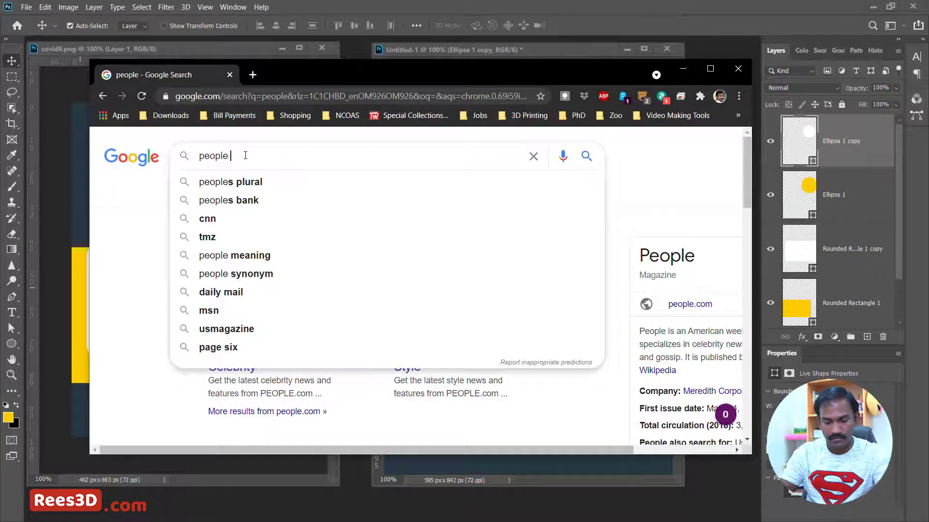
pyautogui.write('with mask')
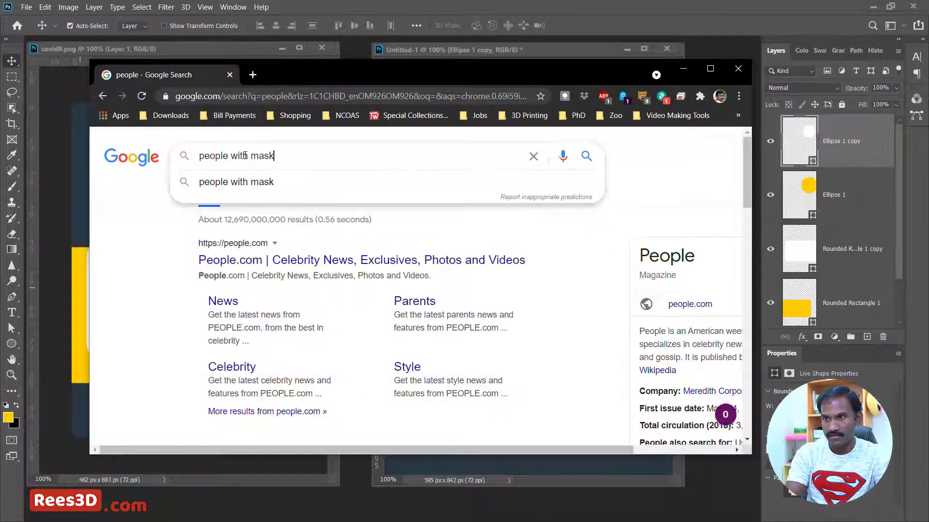
pyautogui.press('Return')
pyautogui.click(265, 196)
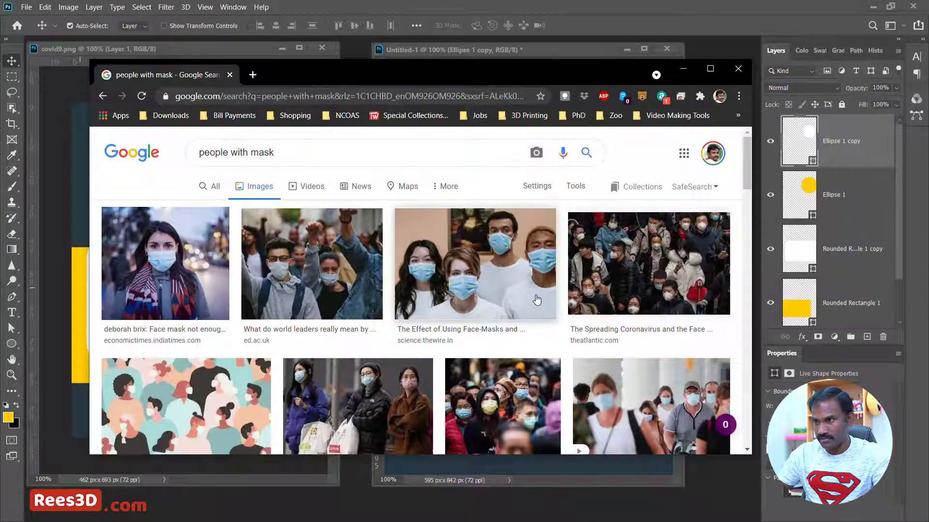
# - Find the illustrated crowd wearing masks on a white background from ncpolicywatch.com and copy its preview image
pyautogui.scroll(-10, 518, 224)
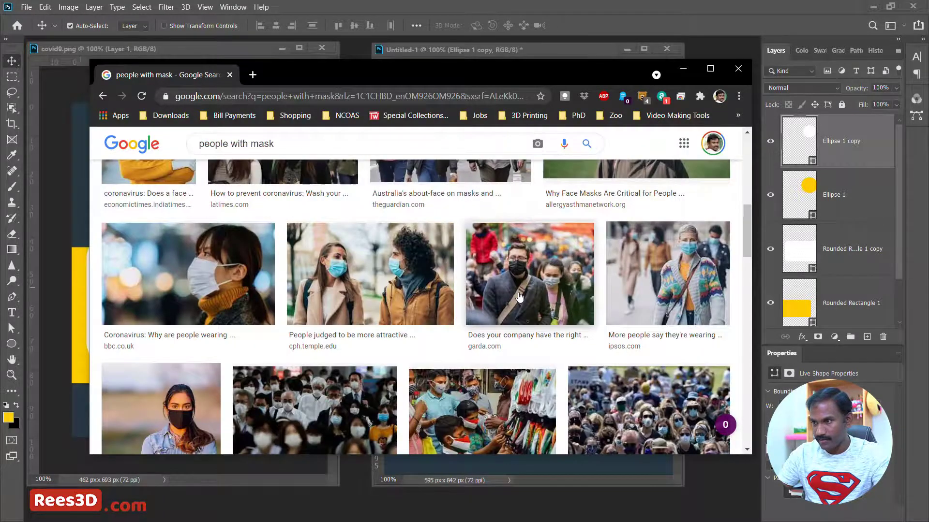
pyautogui.scroll(-10, 519, 296)
pyautogui.scroll(5, 519, 296)
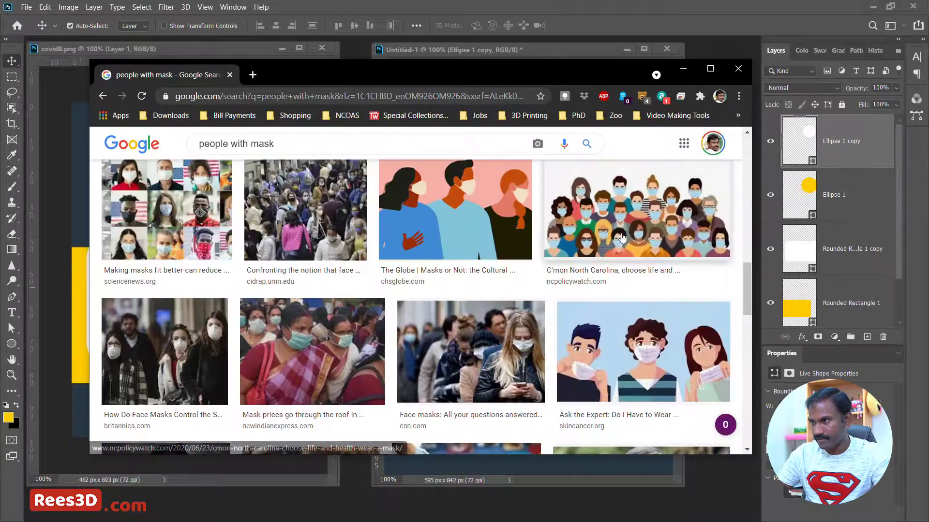
pyautogui.click(637, 231)
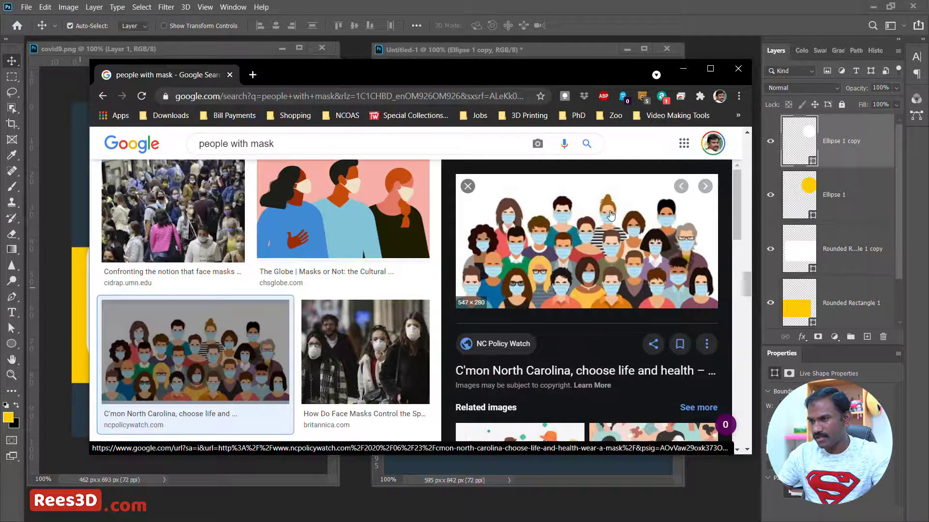
pyautogui.scroll(-3, 610, 215)
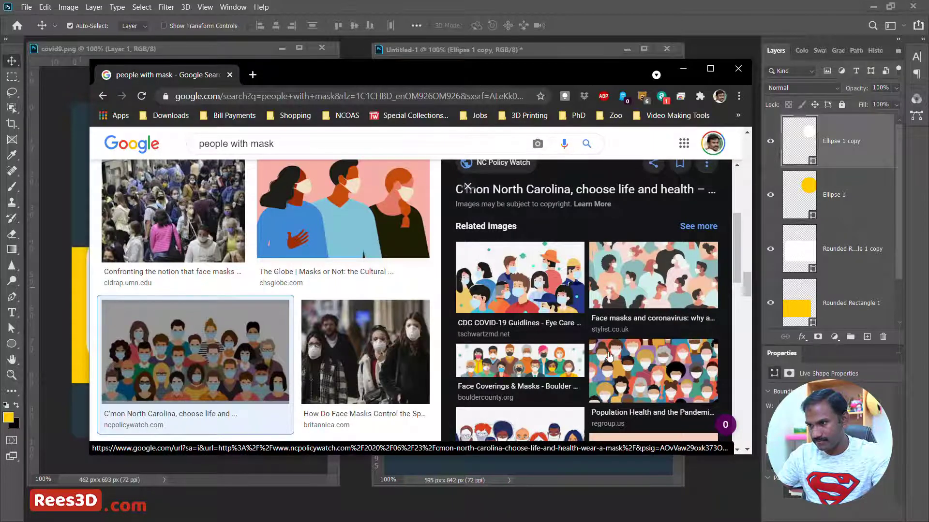
pyautogui.scroll(-2, 610, 356)
pyautogui.scroll(5, 608, 356)
pyautogui.rightClick(587, 291)
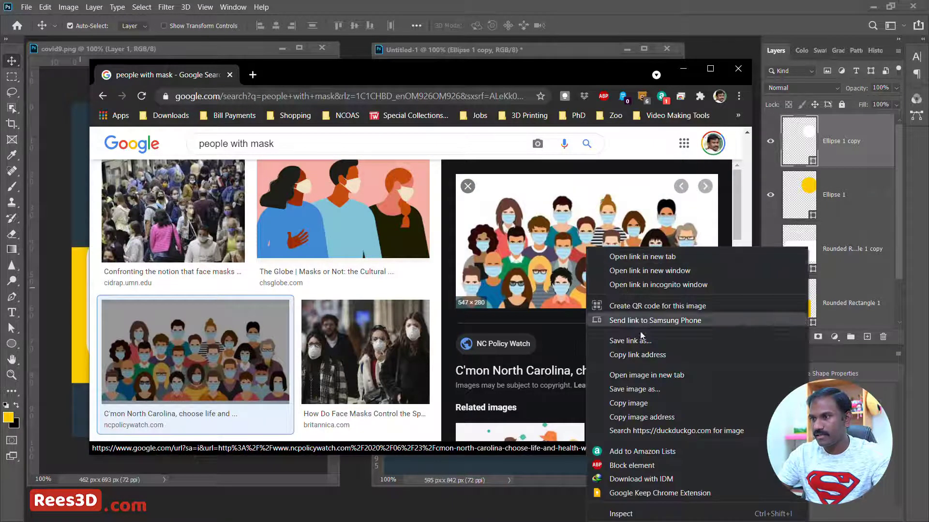
pyautogui.click(639, 406)
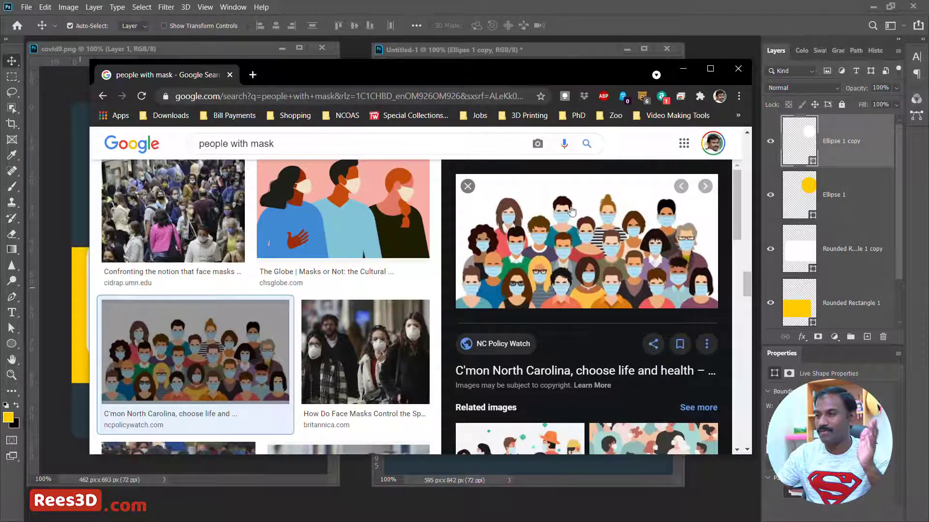
pyautogui.rightClick(572, 246)
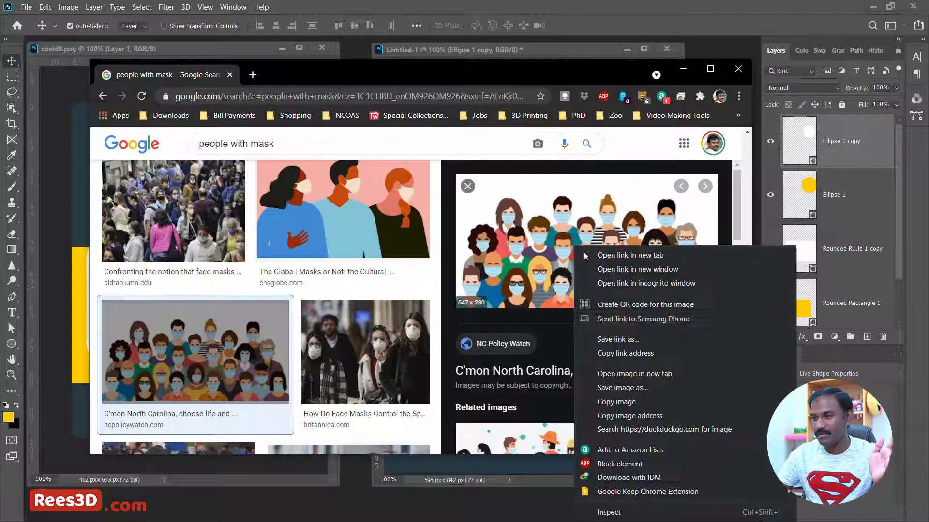
pyautogui.click(616, 402)
# - Paste the crowd picture over the ringed circle in Untitled-1 and clip it to the white inner circle
pyautogui.click(509, 50)
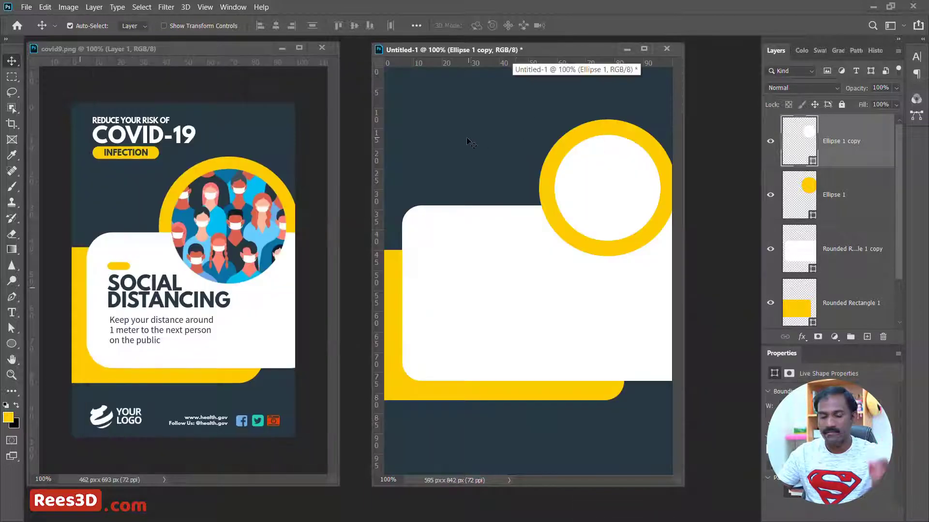
pyautogui.hotkey('ctrl', 'v')
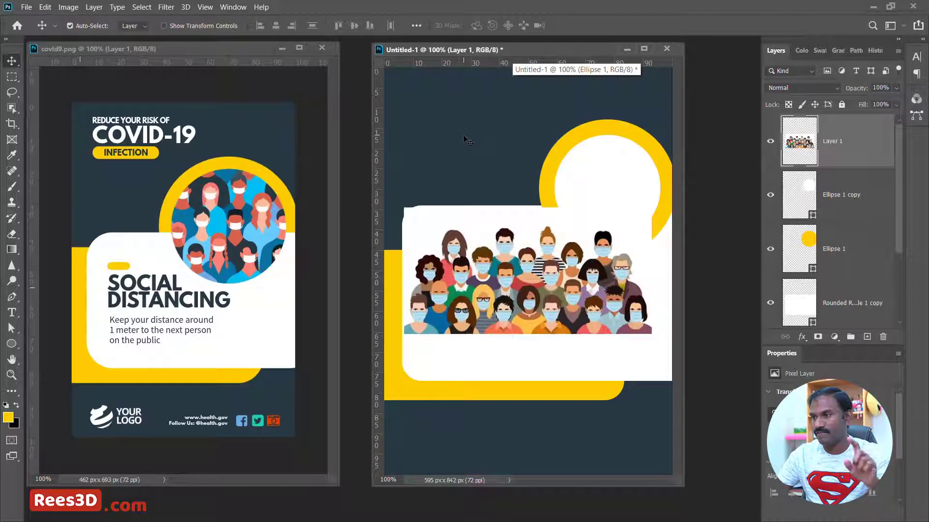
pyautogui.moveTo(535, 304); pyautogui.dragTo(593, 220)
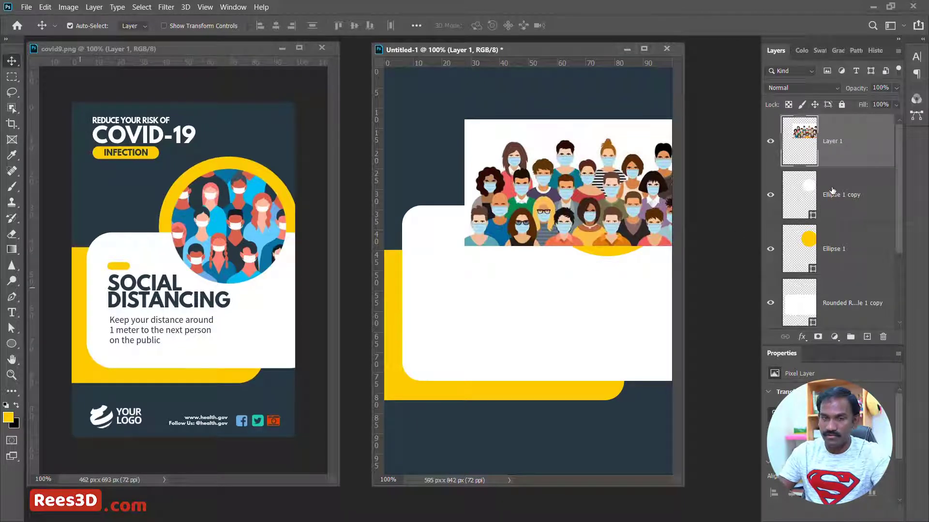
pyautogui.keyDown('alt'); pyautogui.click(839, 165); pyautogui.keyUp('alt')
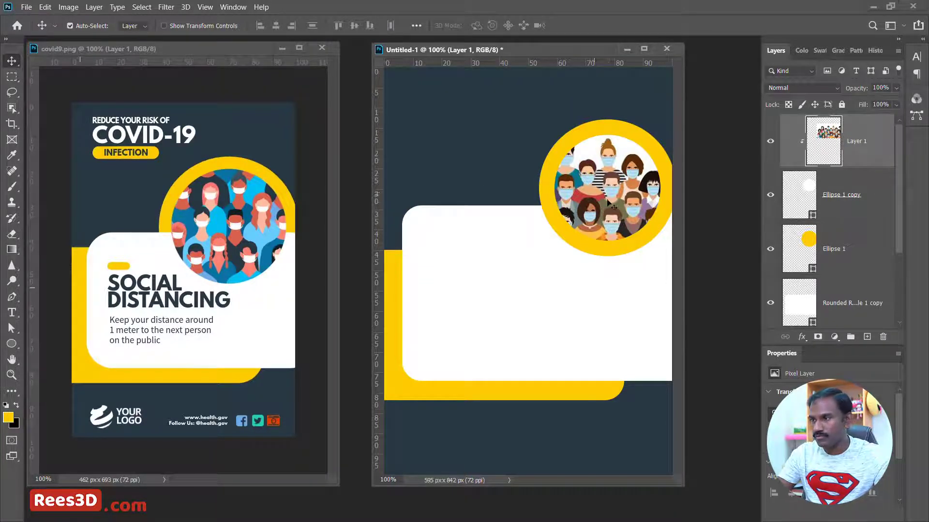
pyautogui.moveTo(608, 200); pyautogui.dragTo(656, 218)
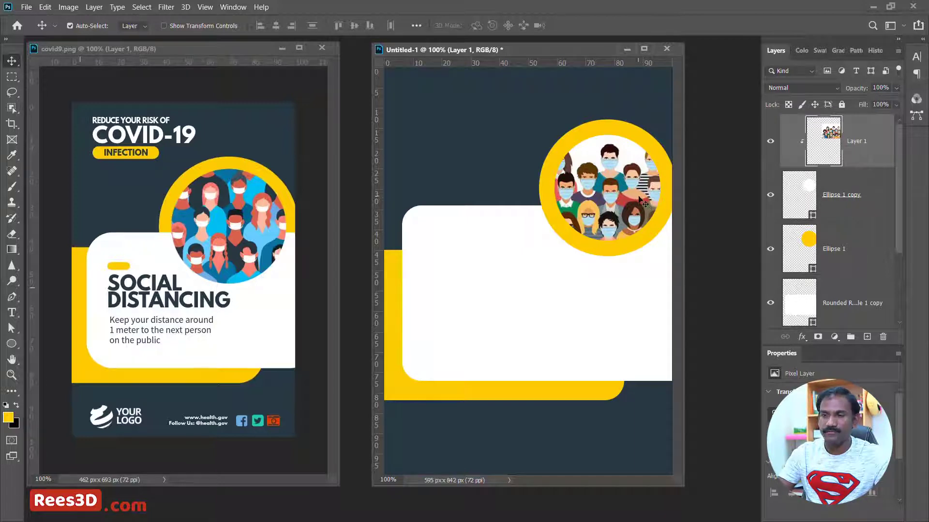
pyautogui.click(804, 199)
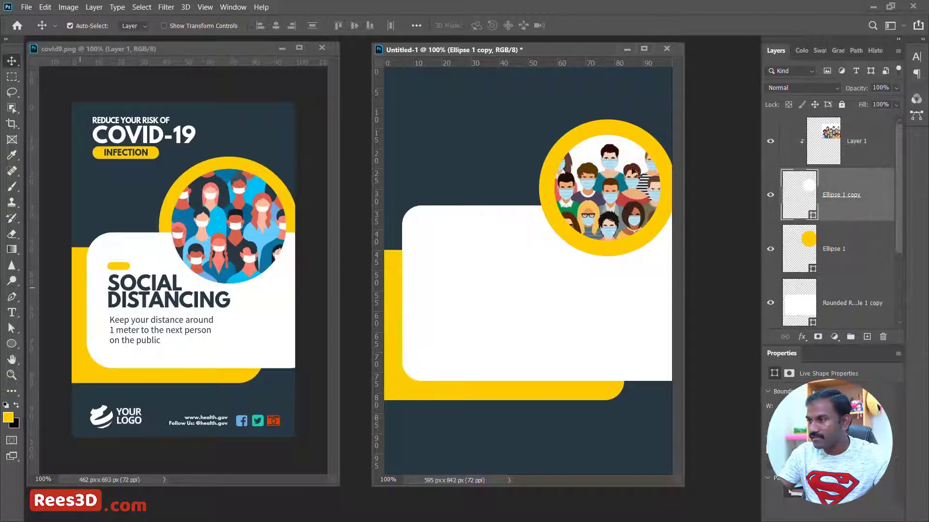
pyautogui.moveTo(612, 196); pyautogui.dragTo(546, 198)
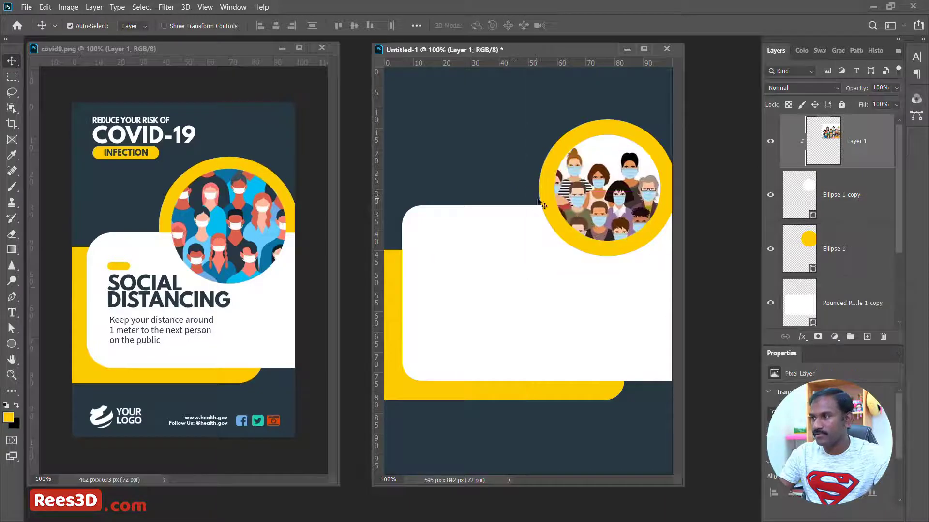
pyautogui.hotkey('ctrl', 'z')
pyautogui.hotkey('ctrl', 'z')
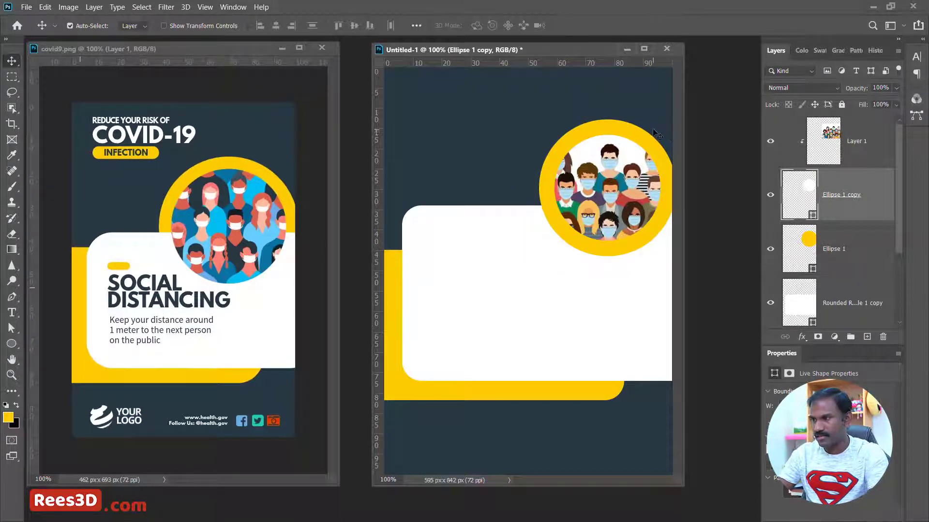
# - Nudge the white clipping circle left across the yellow circle and back to the ring's centre
pyautogui.hotkey('shift', 'Left')
pyautogui.hotkey('shift', 'Left')
pyautogui.hotkey('shift', 'Left')
pyautogui.hotkey('shift', 'Left')
pyautogui.hotkey('shift', 'Left')
pyautogui.hotkey('shift', 'Left')
pyautogui.hotkey('shift', 'Left')
pyautogui.hotkey('shift', 'Left')
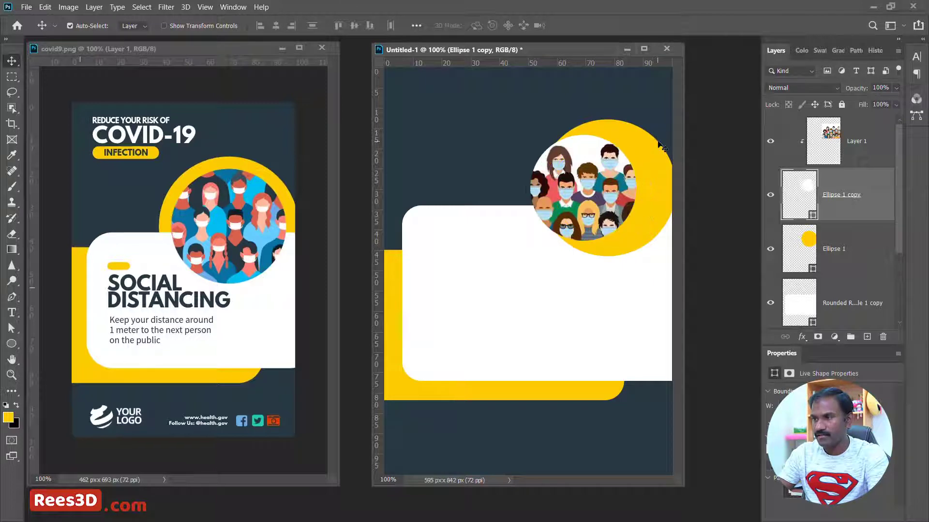
pyautogui.hotkey('shift', 'Left')
pyautogui.hotkey('shift', 'Left')
pyautogui.hotkey('shift', 'Left')
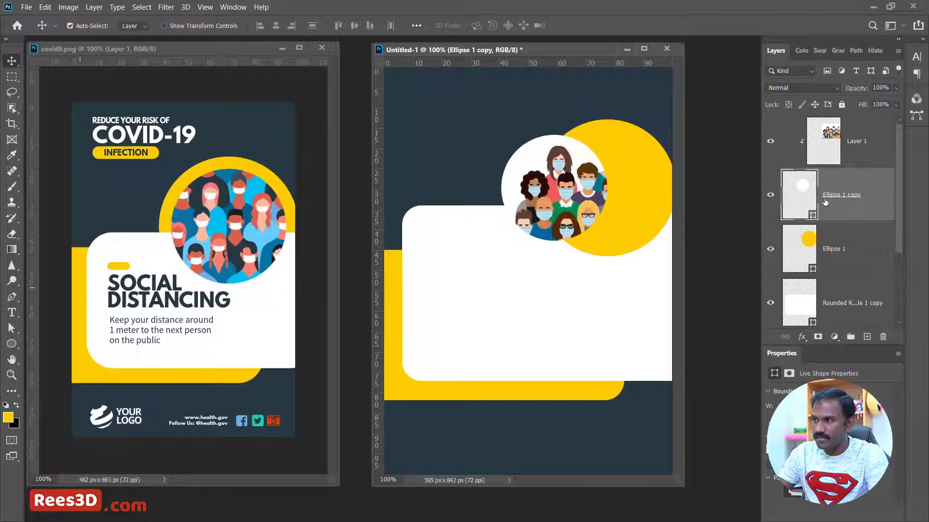
pyautogui.hotkey('shift', 'Right')
pyautogui.hotkey('shift', 'Right')
pyautogui.hotkey('shift', 'Right')
pyautogui.hotkey('shift', 'Right')
pyautogui.hotkey('shift', 'Right')
pyautogui.hotkey('shift', 'Right')
pyautogui.hotkey('shift', 'Right')
pyautogui.hotkey('shift', 'Right')
pyautogui.hotkey('shift', 'Right')
pyautogui.hotkey('shift', 'Right')
pyautogui.hotkey('shift', 'Right')
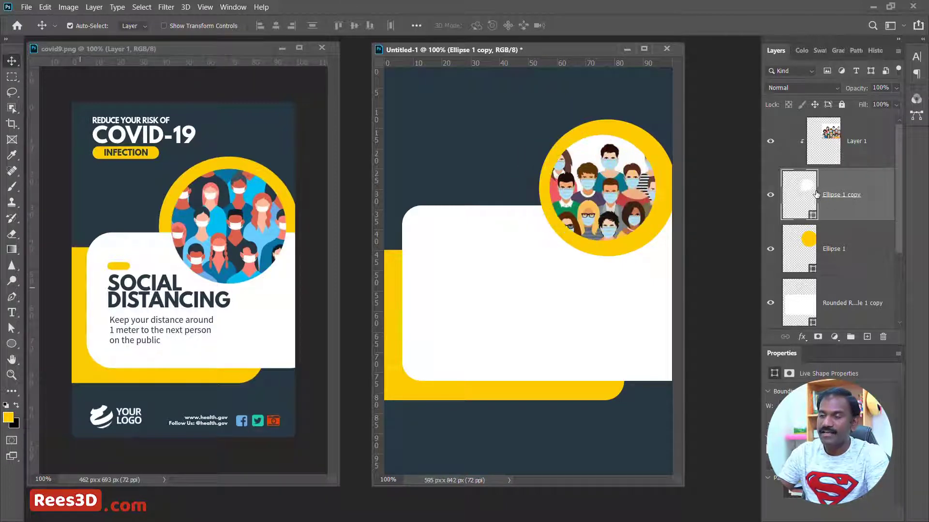
pyautogui.hotkey('shift', 'Left')
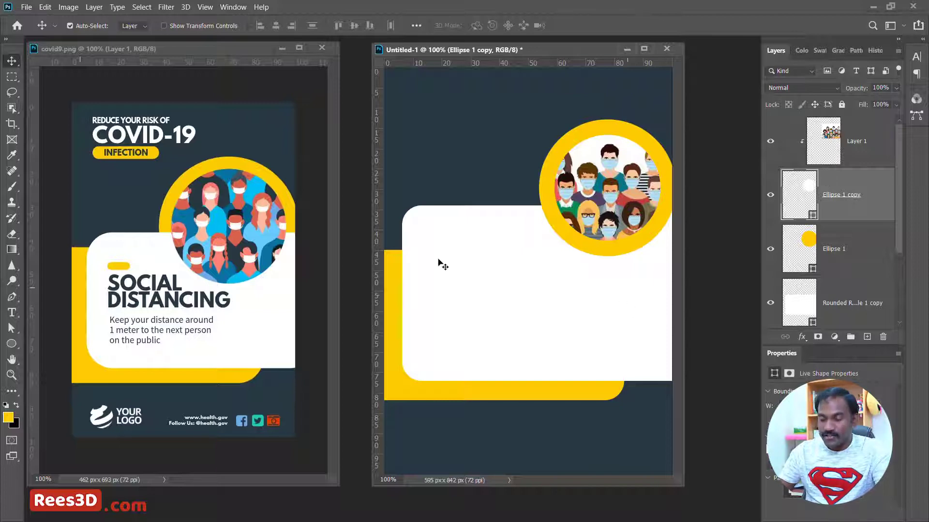
# - Draw a 68 × 18 px rounded rectangle with 10 px radius above the white panel, and move its layer below Ellipse 1 copy
pyautogui.hotkey('ctrl', '-')
pyautogui.hotkey('ctrl', '+')
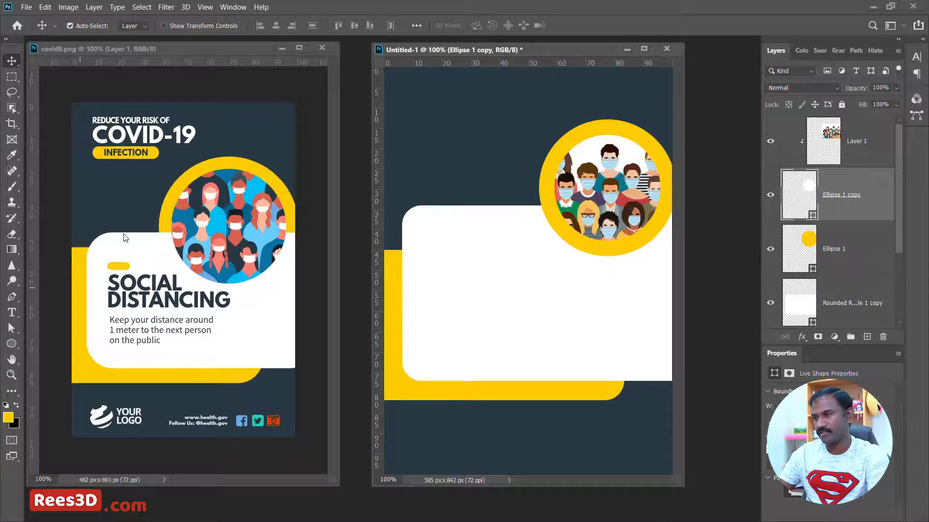
pyautogui.click(12, 343)
pyautogui.click(56, 355)
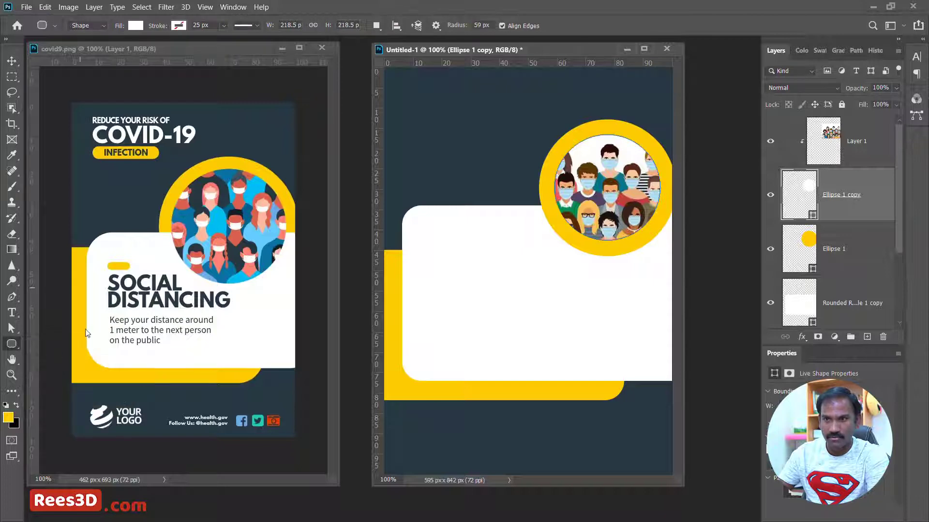
pyautogui.doubleClick(479, 25)
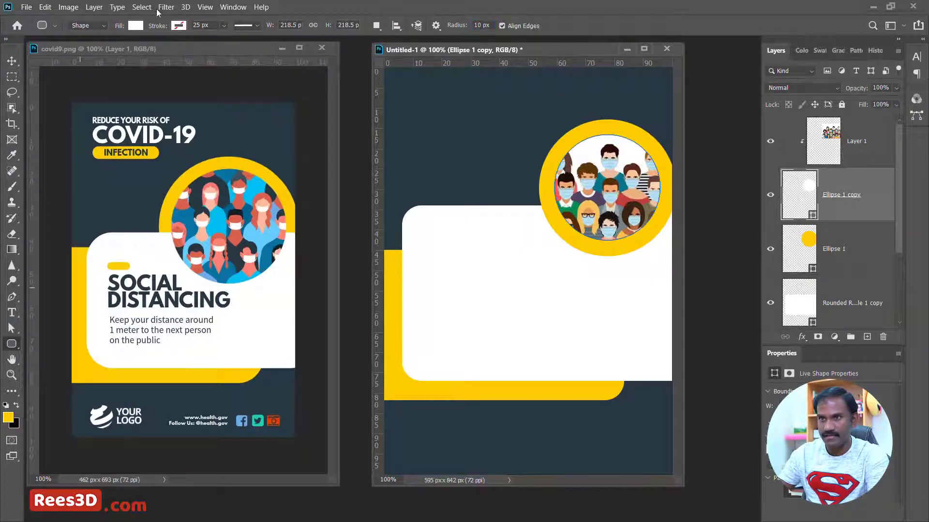
pyautogui.moveTo(422, 136); pyautogui.dragTo(454, 144)
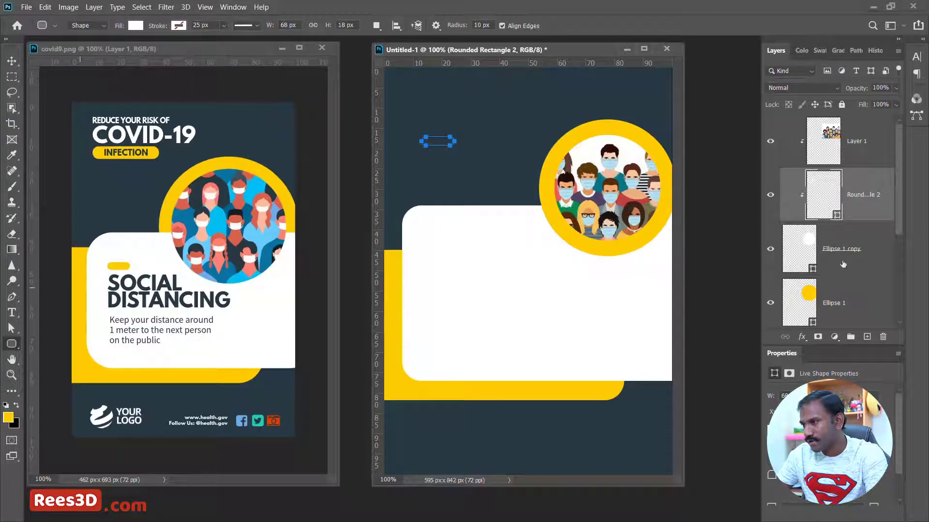
pyautogui.moveTo(830, 203); pyautogui.dragTo(798, 275)
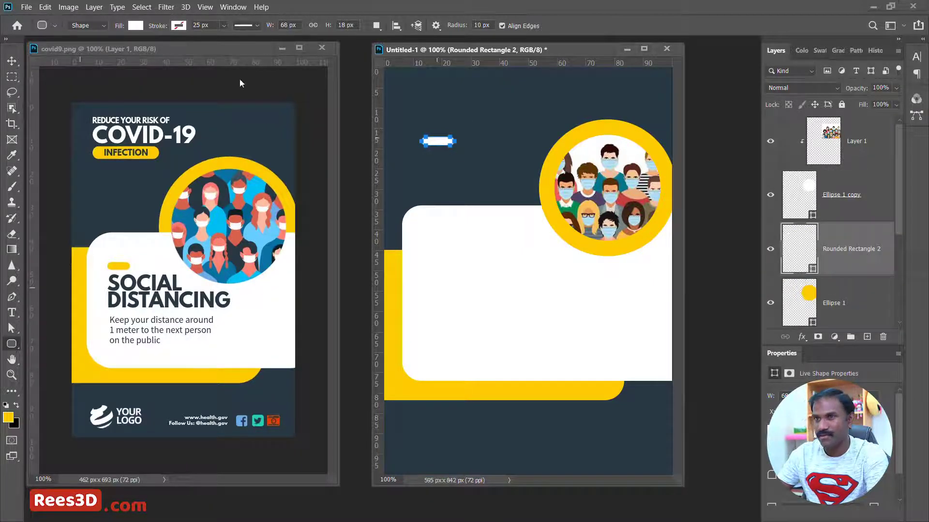
# - Fill the small rounded bar with the recently used yellow and place it inside the white panel's upper-left corner
pyautogui.click(133, 26)
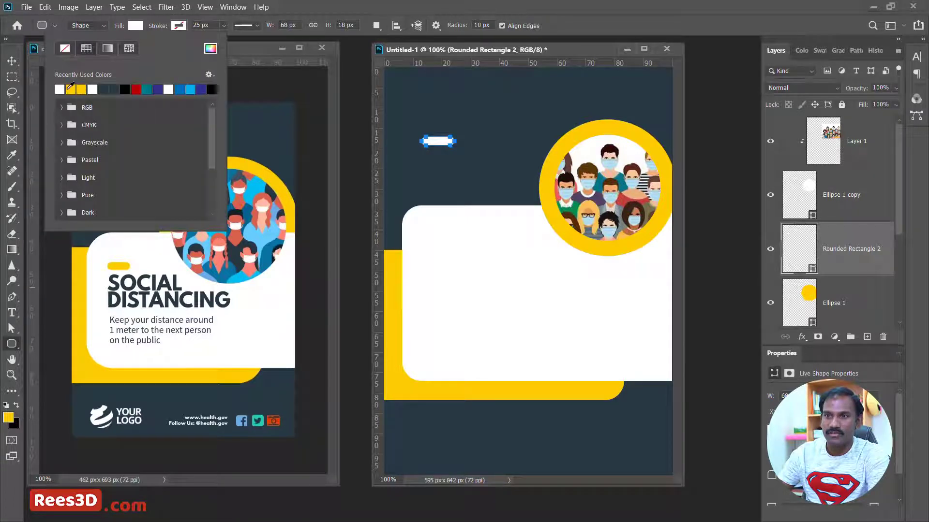
pyautogui.click(71, 88)
pyautogui.press('Return')
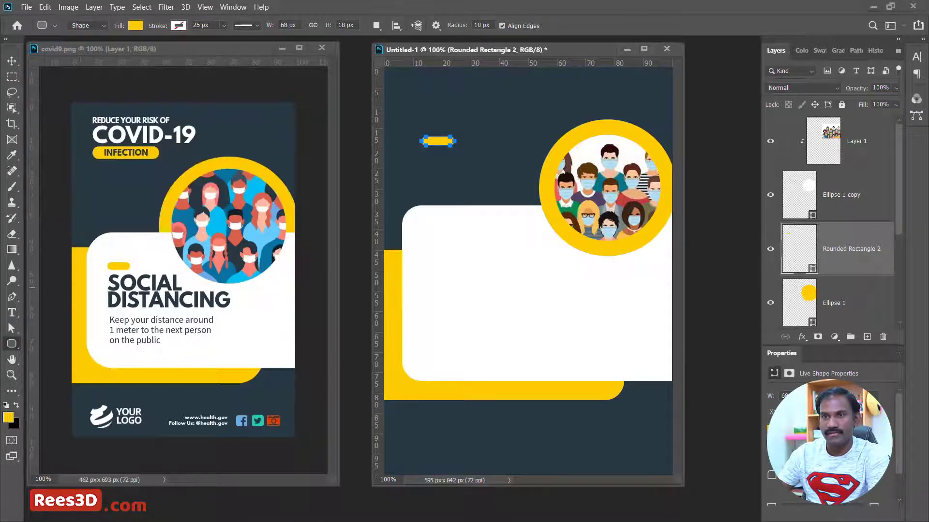
pyautogui.press('v')
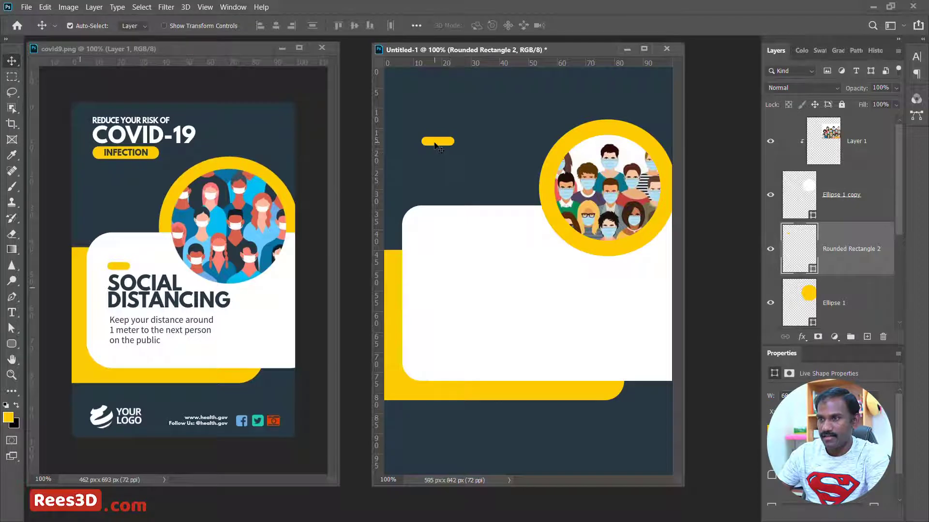
pyautogui.moveTo(434, 143); pyautogui.dragTo(437, 244)
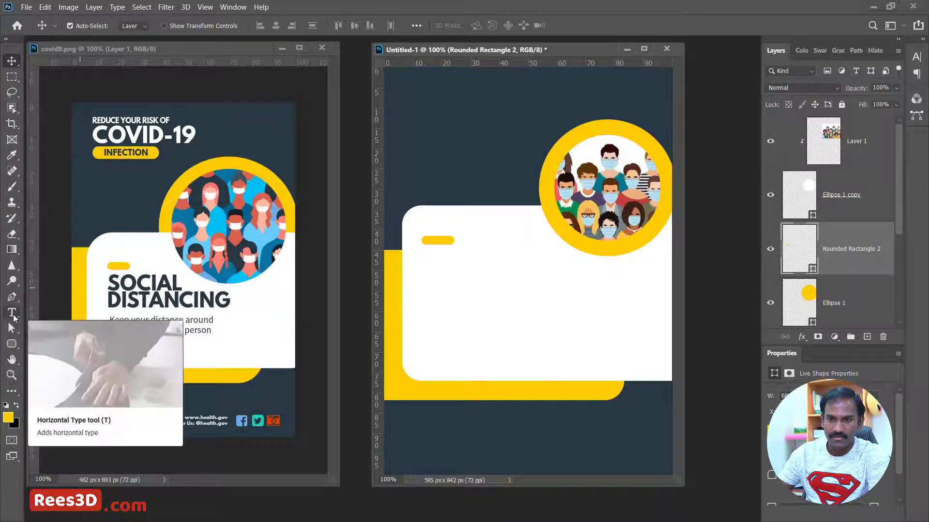
# - Add the heading SOCIAL DISTANCING as two lines of text under the small yellow bar in the white panel
pyautogui.click(13, 316)
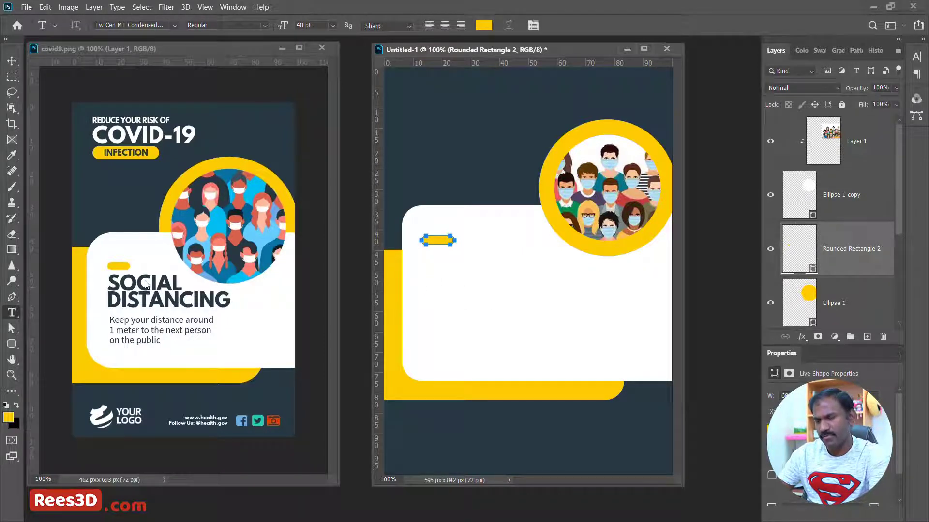
pyautogui.click(422, 265)
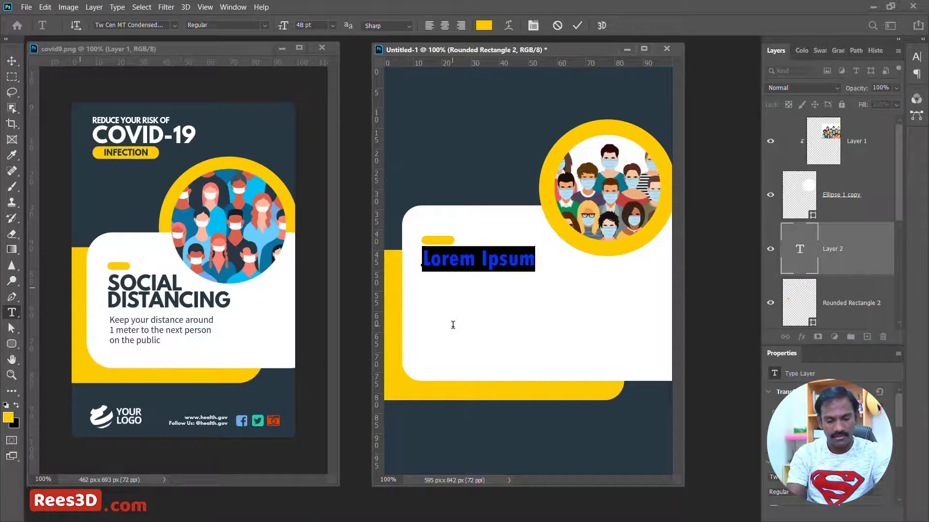
pyautogui.write('SOCIAL ')
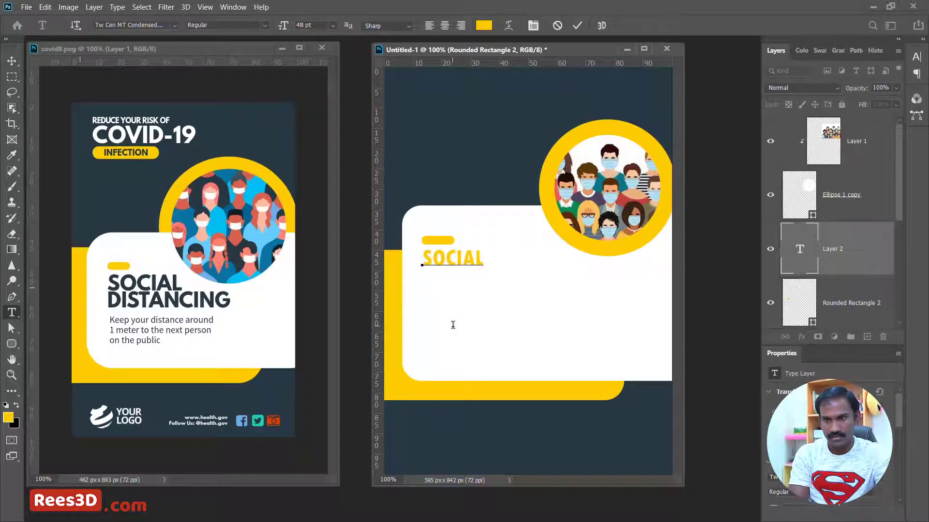
pyautogui.write('DI')
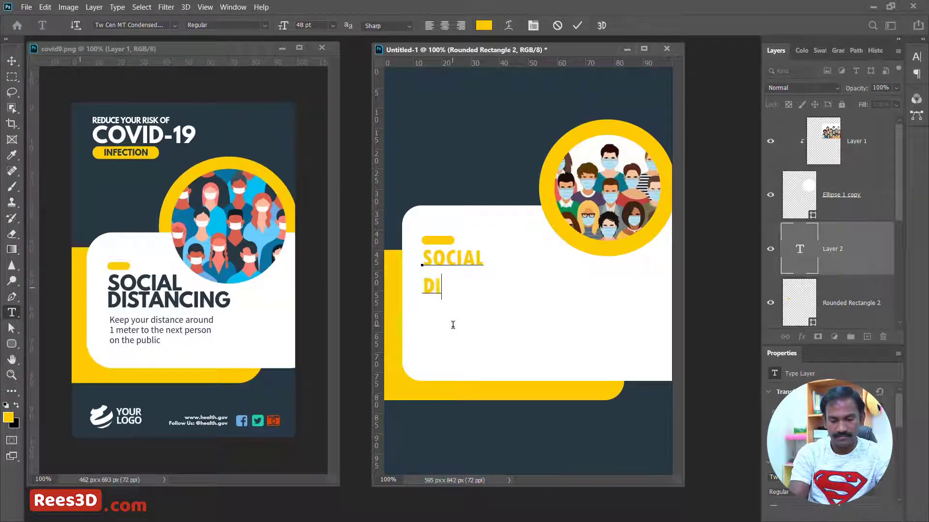
pyautogui.write('STANCING')
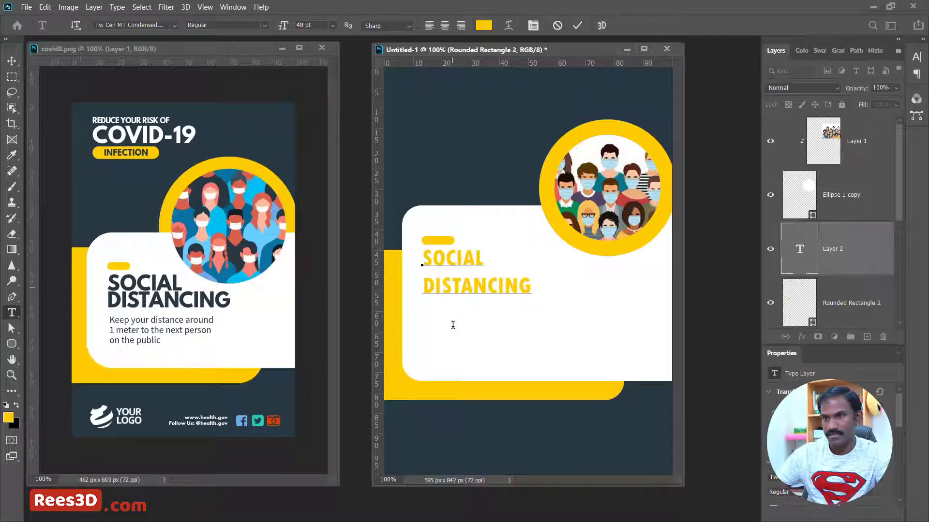
# - Set the font of both SOCIAL DISTANCING heading lines to Bastion
pyautogui.doubleClick(472, 286)
pyautogui.moveTo(422, 256); pyautogui.dragTo(532, 290)
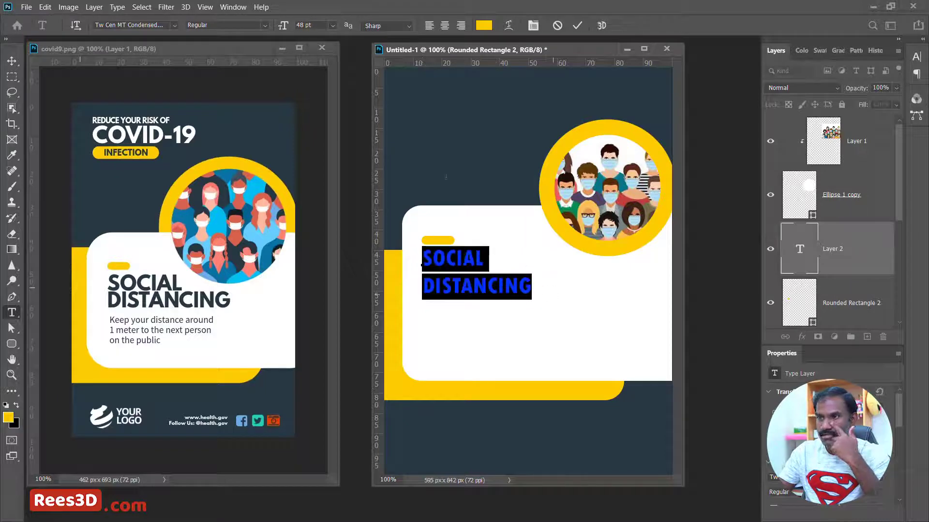
pyautogui.click(176, 24)
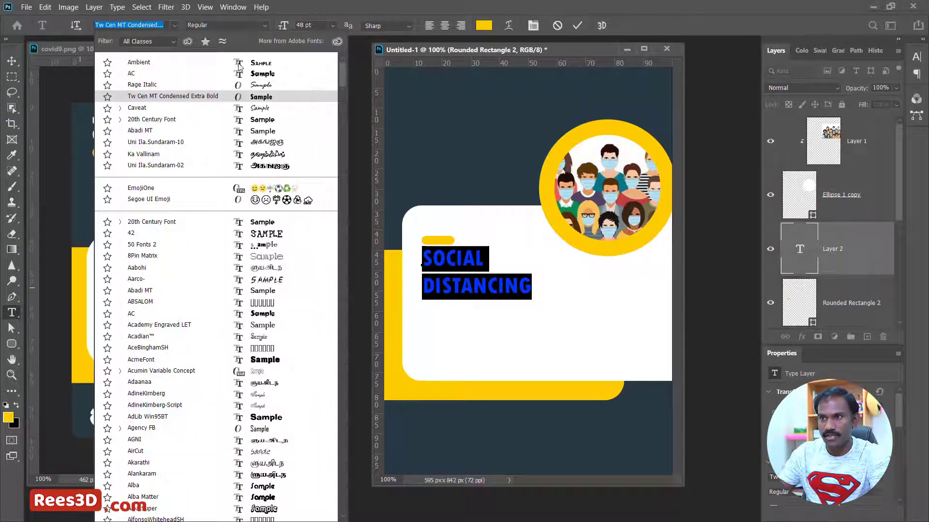
pyautogui.scroll(-2, 254, 283)
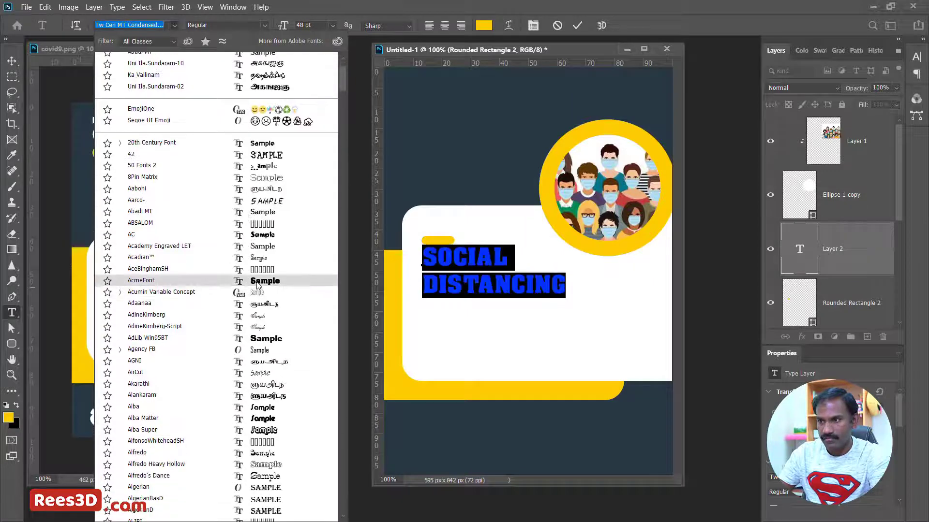
pyautogui.scroll(-1, 249, 348)
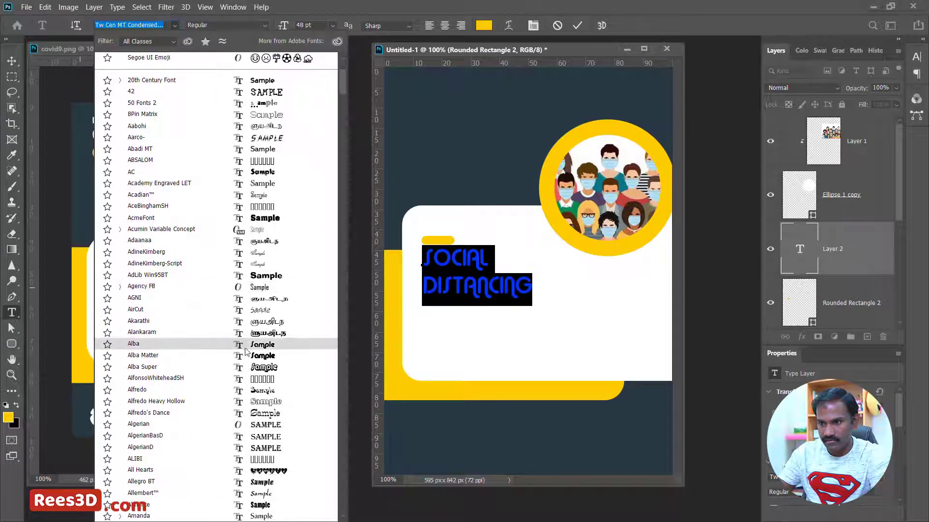
pyautogui.scroll(-10, 254, 310)
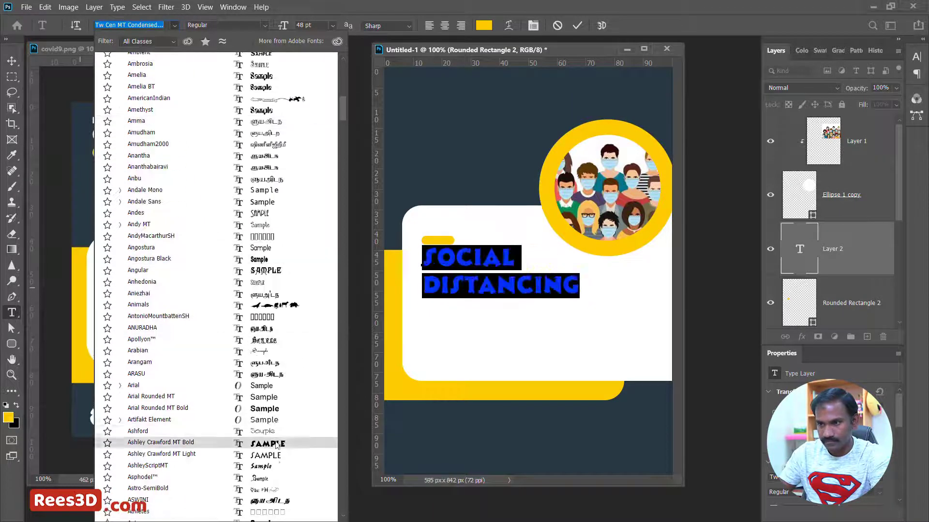
pyautogui.scroll(-10, 263, 338)
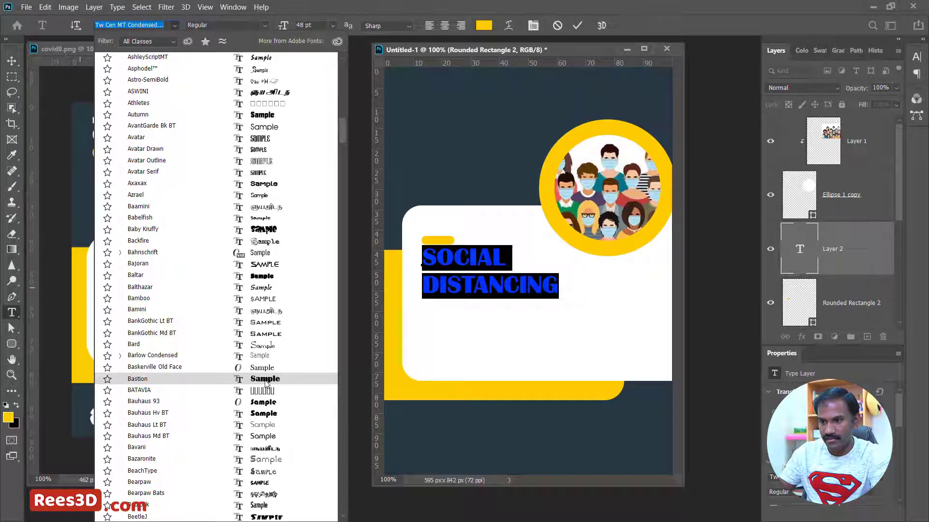
pyautogui.click(265, 383)
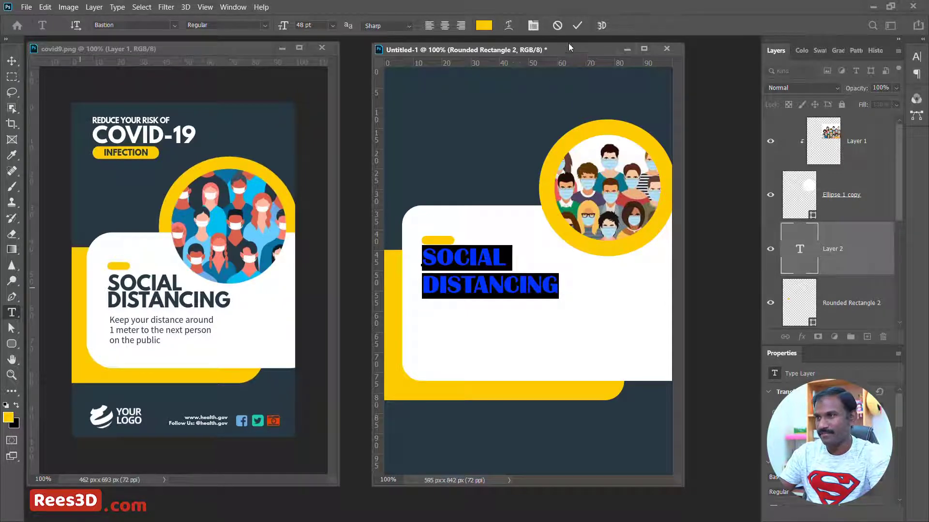
pyautogui.click(577, 25)
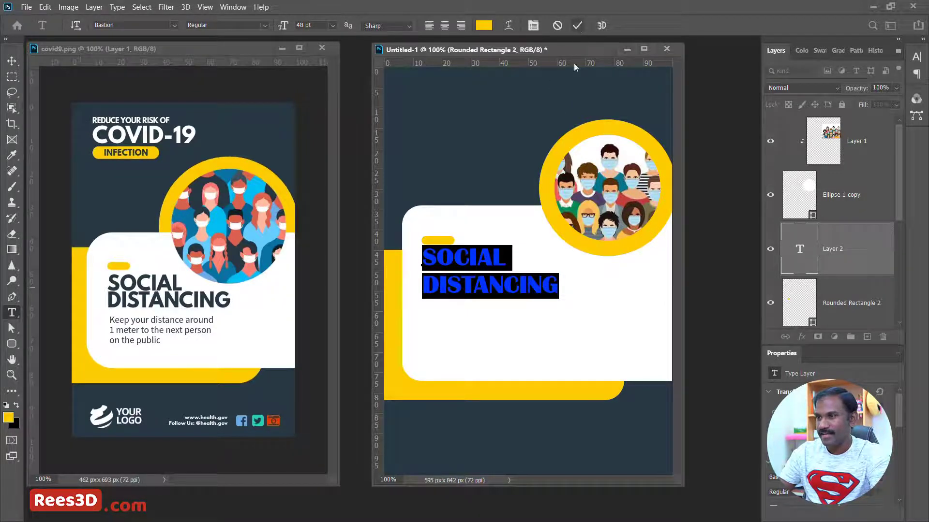
# - Recolour the heading with the dark blue 273842 sampled from the covid9.png heading, and move it slightly down and left below the yellow bar
pyautogui.doubleClick(451, 261)
pyautogui.doubleClick(461, 285)
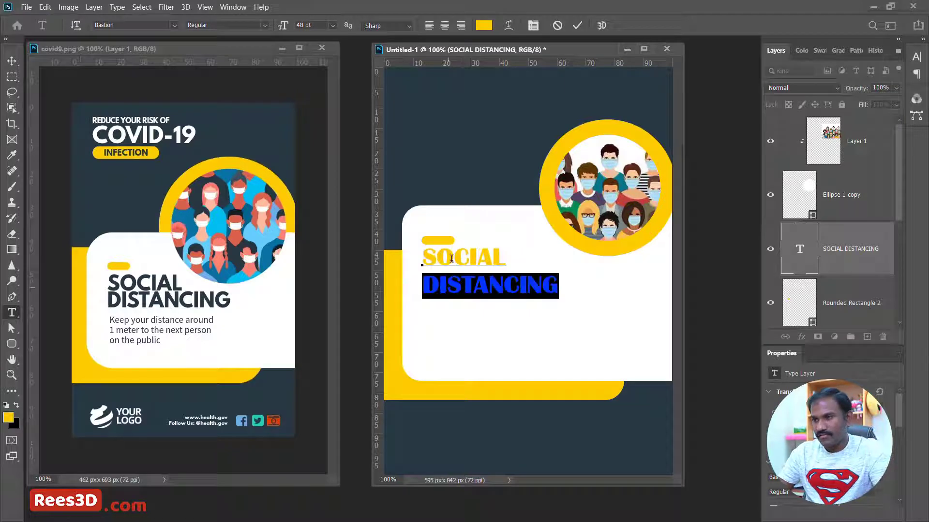
pyautogui.hotkey('ctrl', 'a')
pyautogui.click(492, 29)
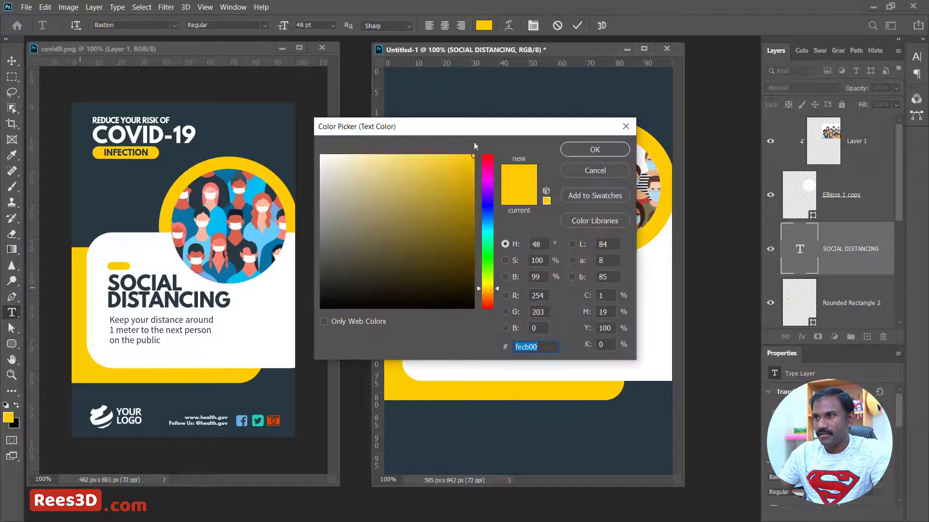
pyautogui.click(135, 284)
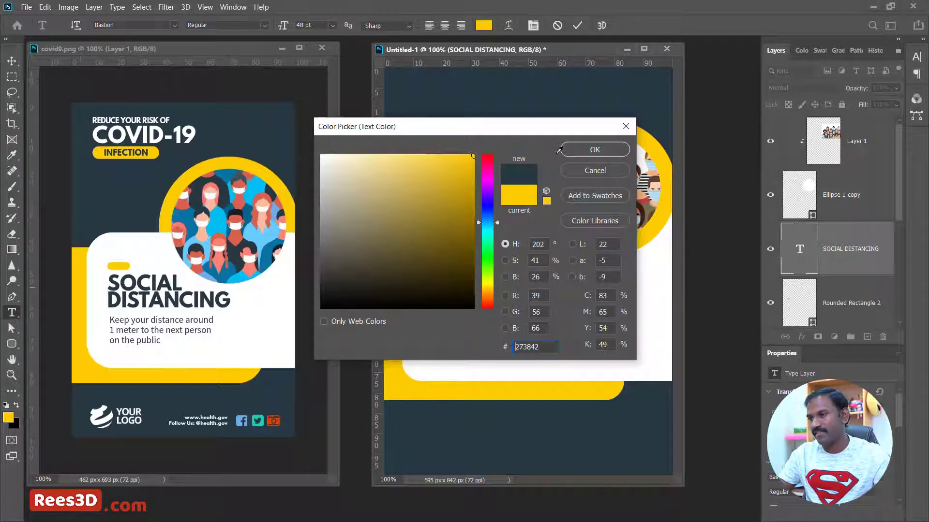
pyautogui.click(586, 150)
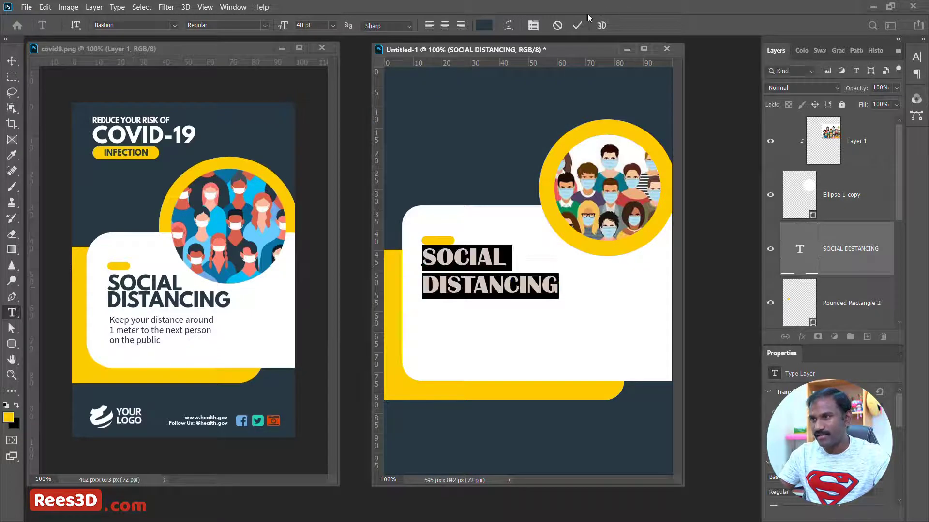
pyautogui.click(577, 26)
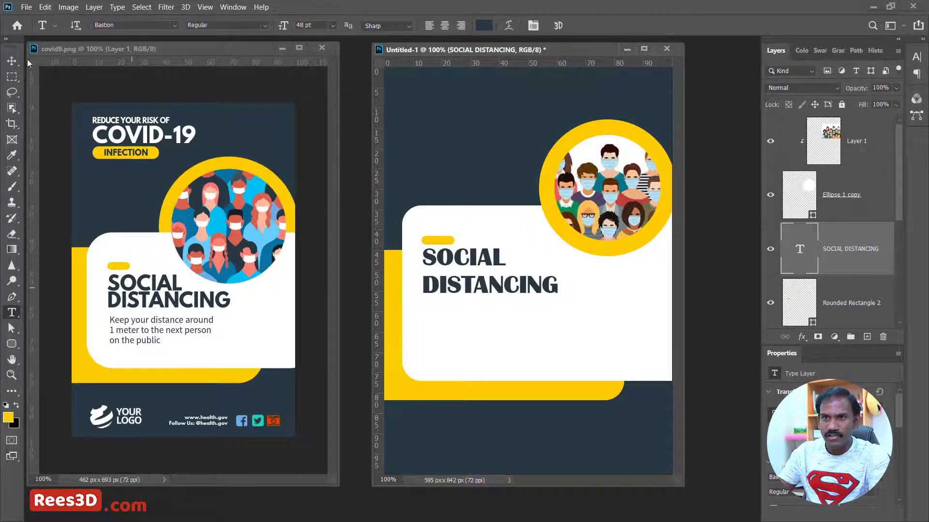
pyautogui.click(12, 61)
pyautogui.moveTo(475, 265); pyautogui.dragTo(468, 271)
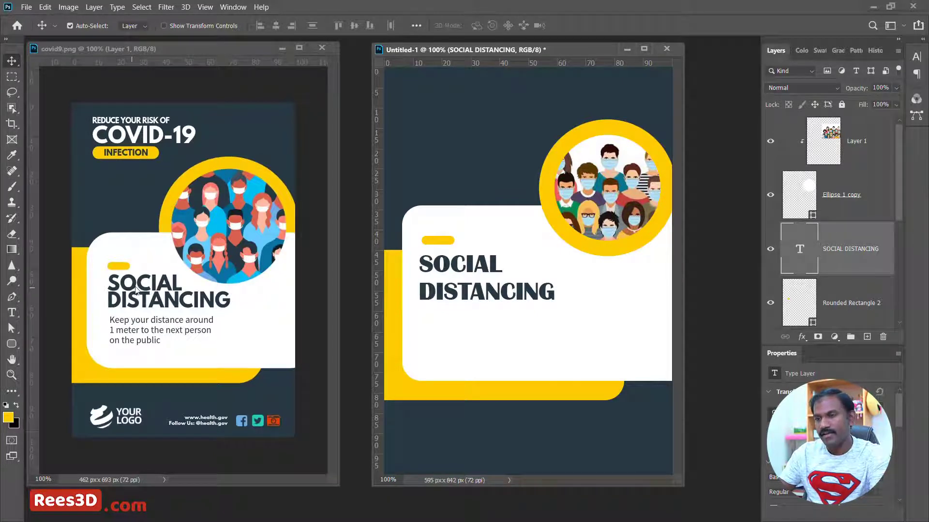
# - Tighten the line spacing of the SOCIAL DISTANCING heading by setting its leading to 37 pt
pyautogui.doubleClick(491, 296)
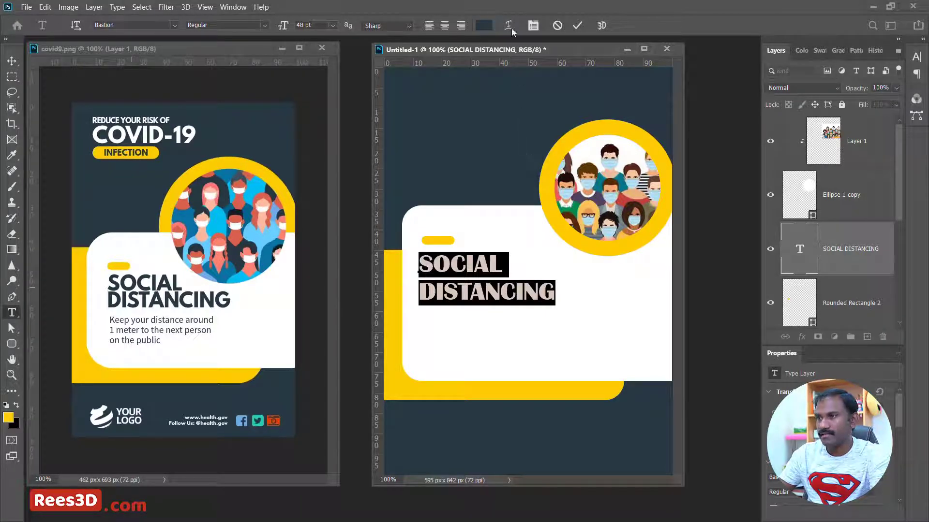
pyautogui.click(533, 25)
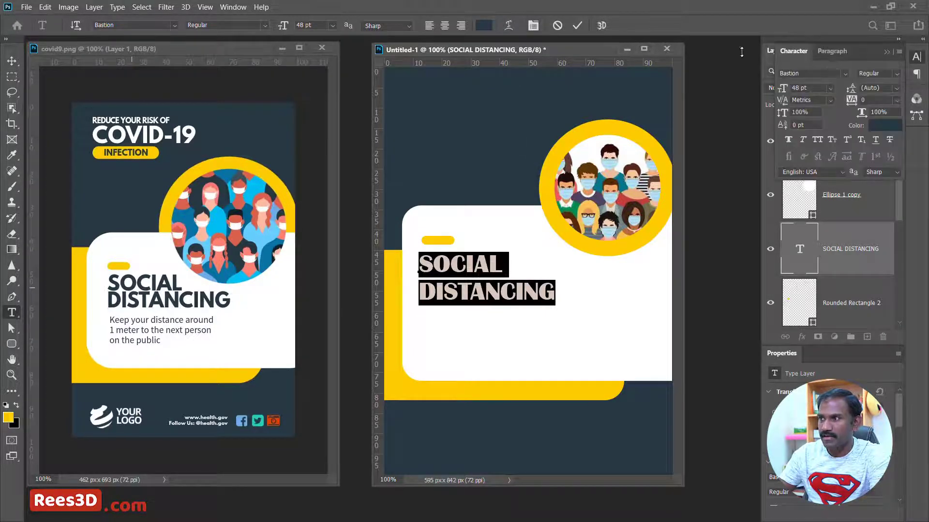
pyautogui.moveTo(869, 51); pyautogui.dragTo(707, 69)
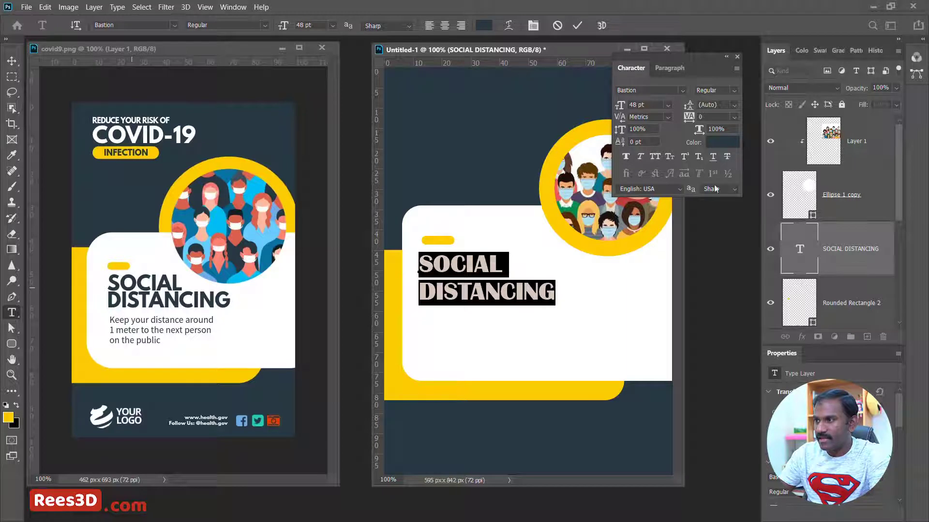
pyautogui.click(733, 105)
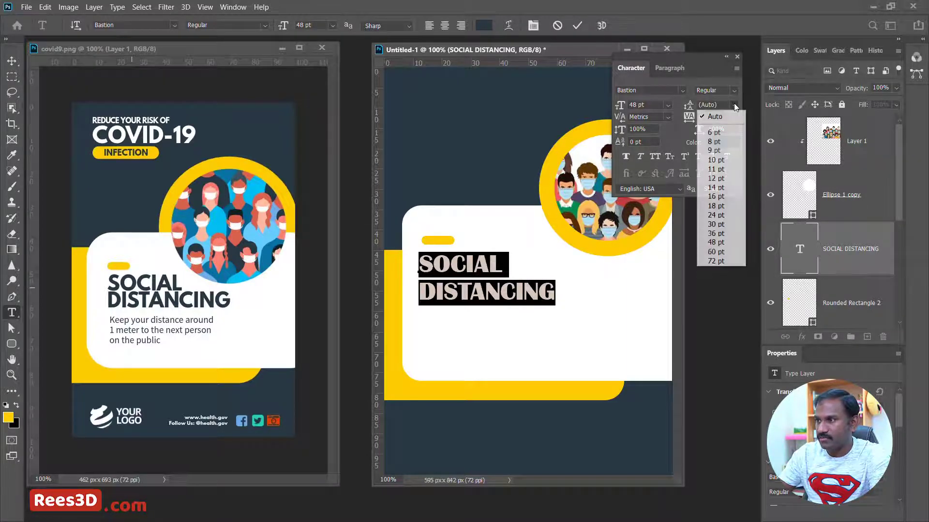
pyautogui.click(687, 110)
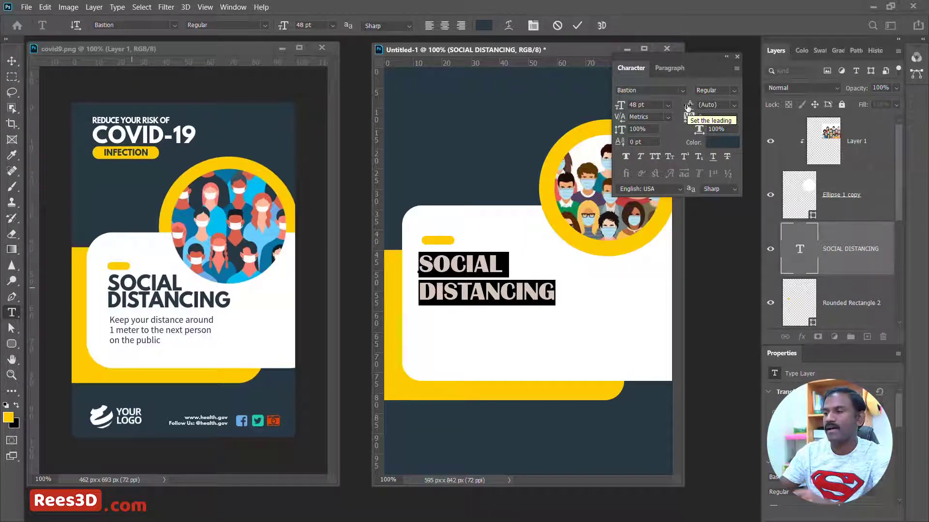
pyautogui.moveTo(689, 108); pyautogui.dragTo(674, 109)
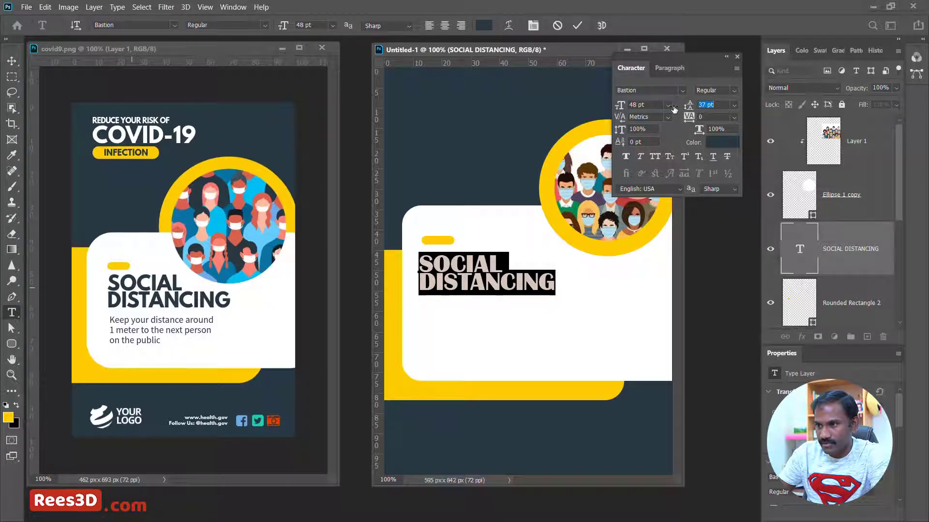
pyautogui.press('Return')
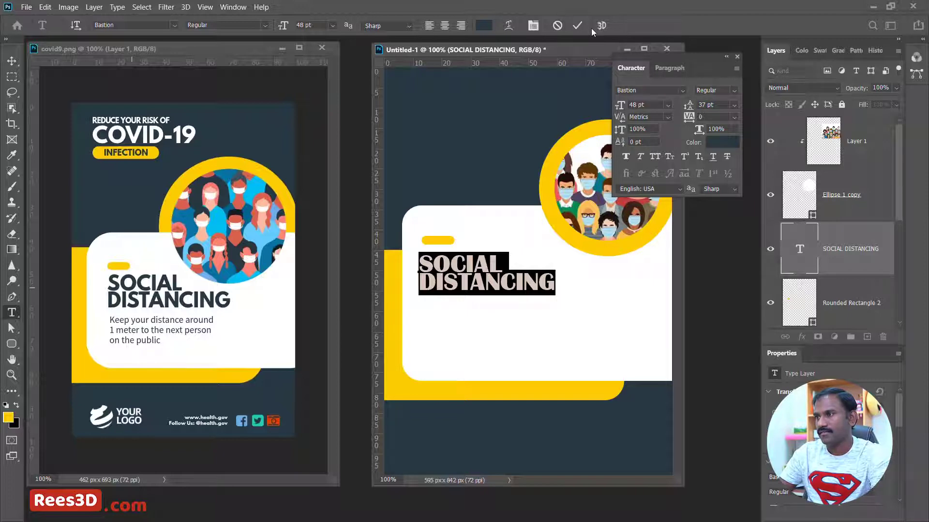
pyautogui.click(576, 26)
pyautogui.press('v')
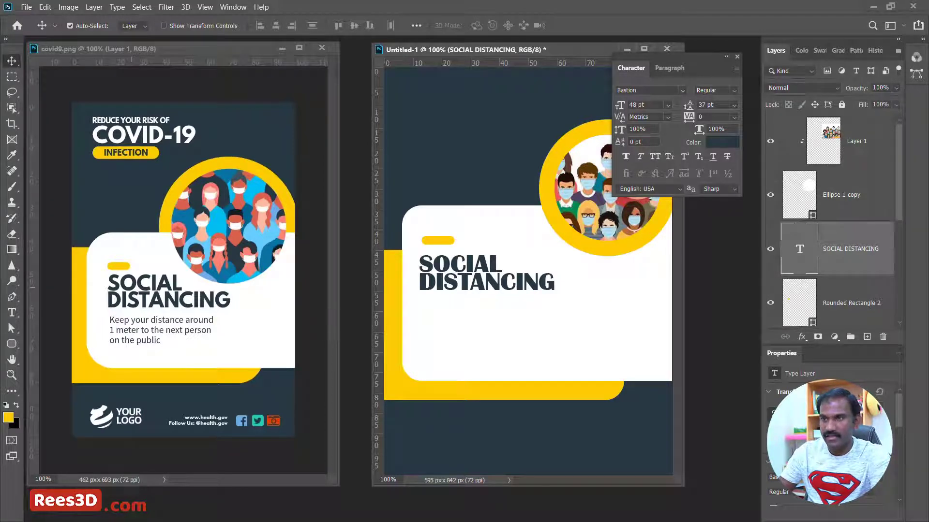
# - Draw a paragraph text box under the heading, about as wide as DISTANCING, and set its leading to Auto
pyautogui.click(18, 312)
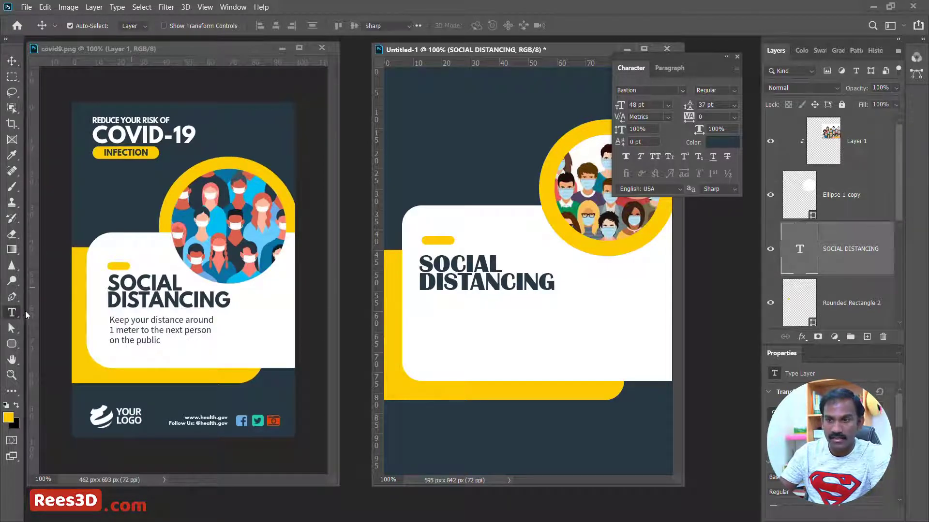
pyautogui.moveTo(420, 302); pyautogui.dragTo(568, 361)
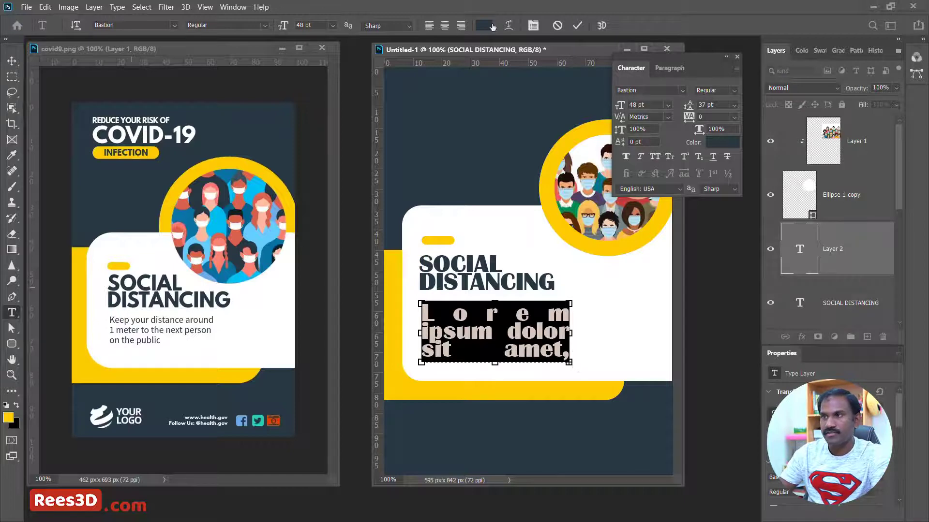
pyautogui.click(731, 116)
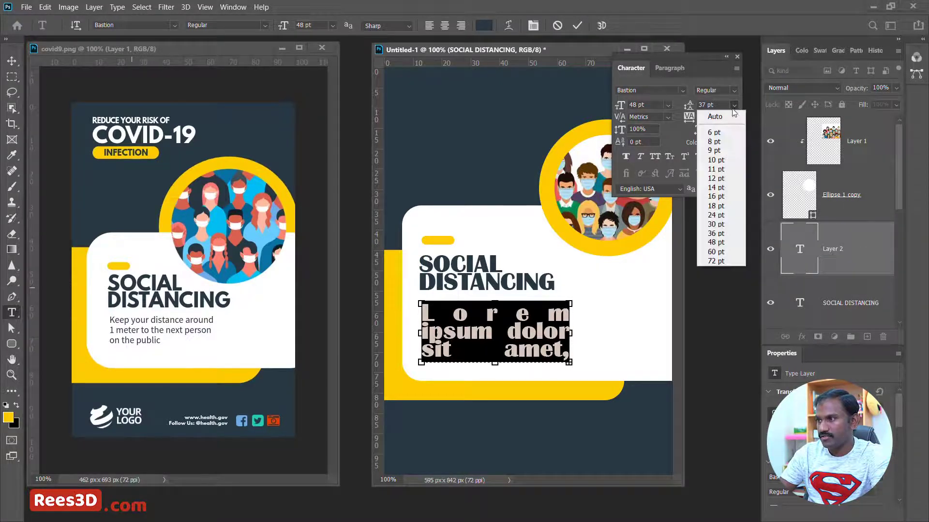
pyautogui.click(723, 119)
pyautogui.click(723, 118)
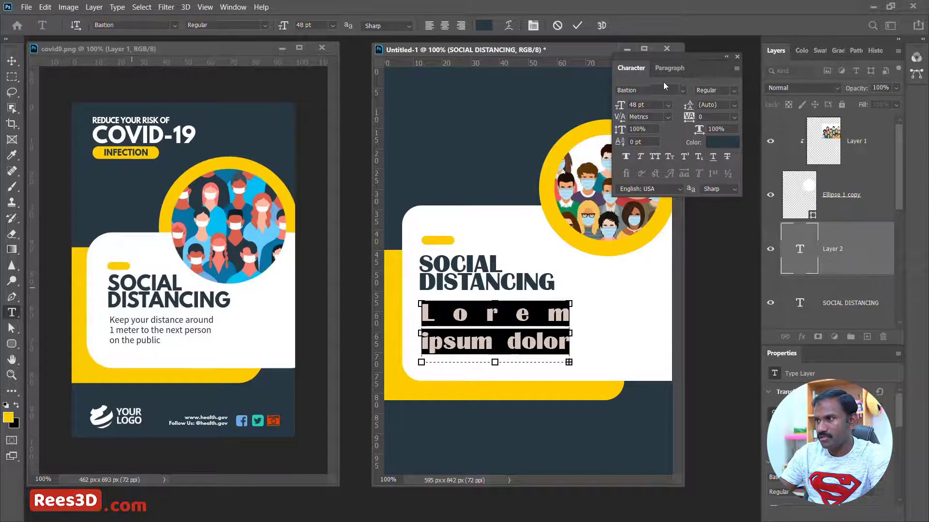
# - Left-align the placeholder paragraph under the heading and set its font size to 12 pt
pyautogui.click(669, 69)
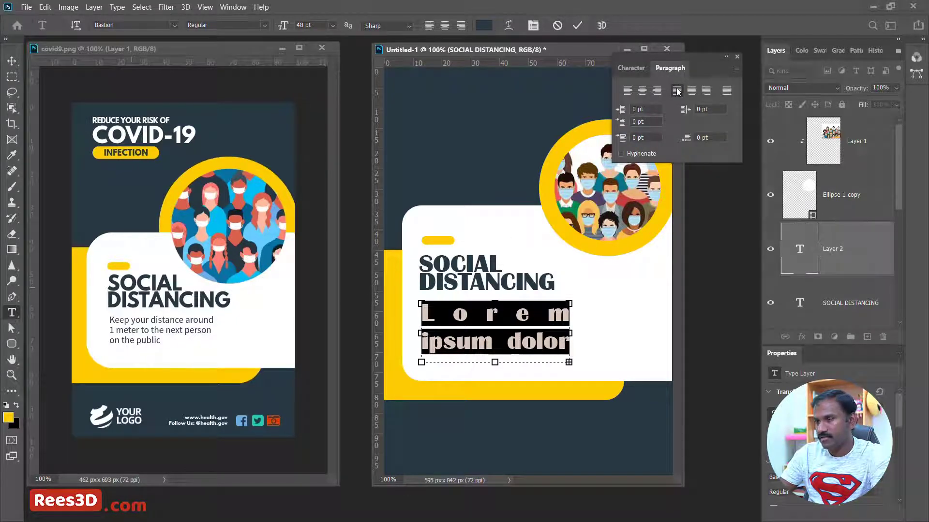
pyautogui.click(627, 91)
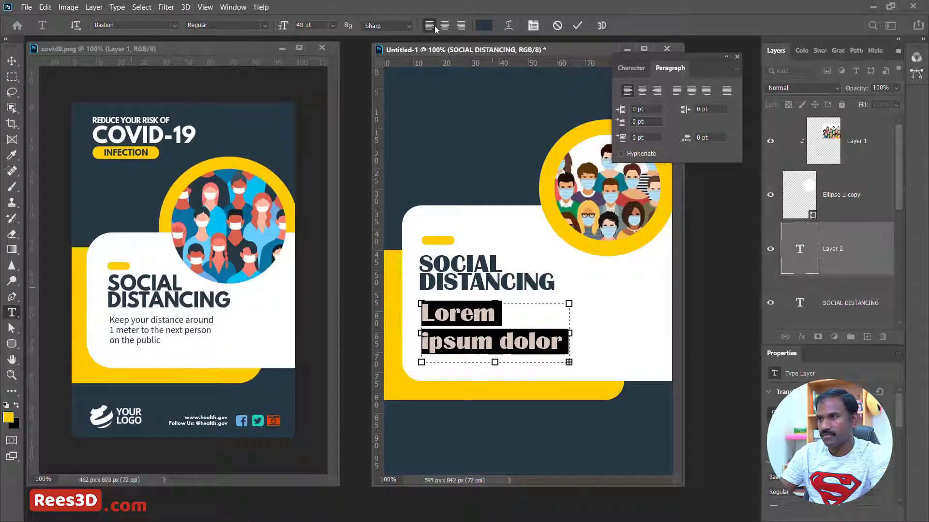
pyautogui.click(332, 25)
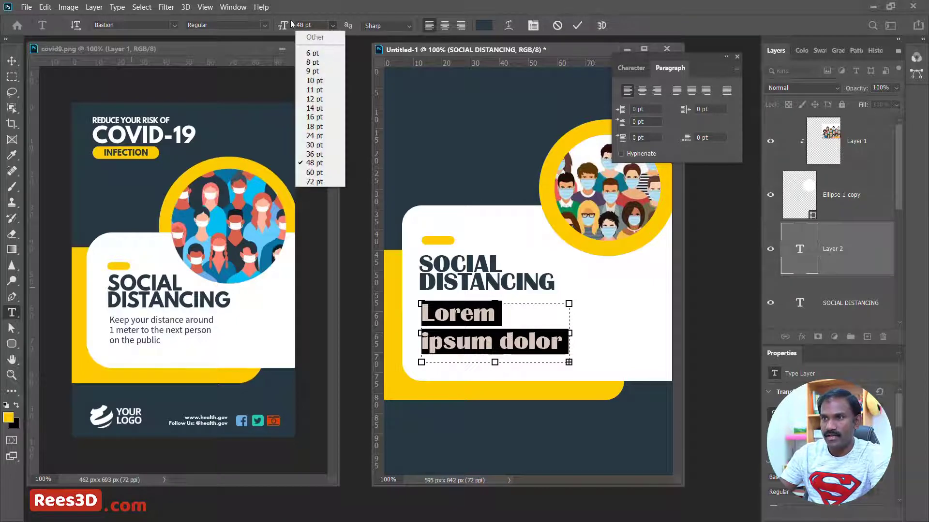
pyautogui.click(317, 99)
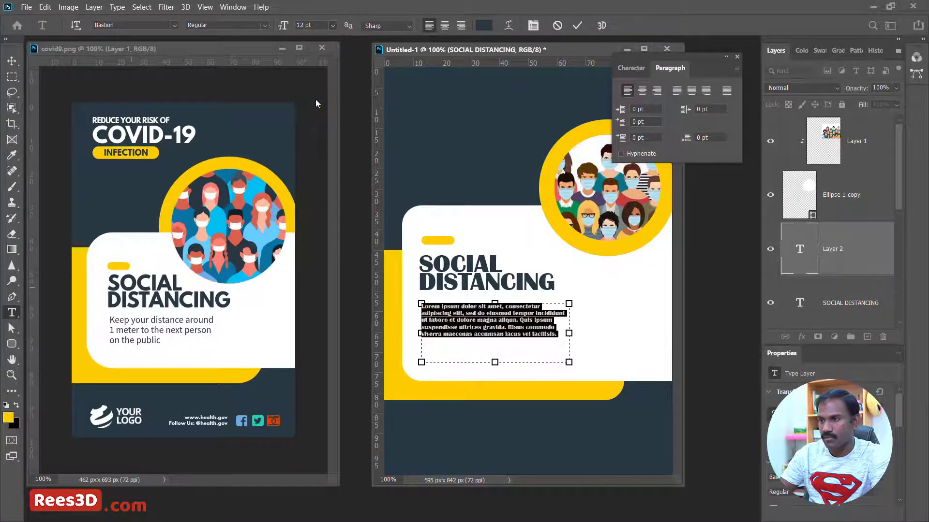
# - Set the placeholder paragraph's font size to 14 pt and justify it with the last line aligned left
pyautogui.click(333, 25)
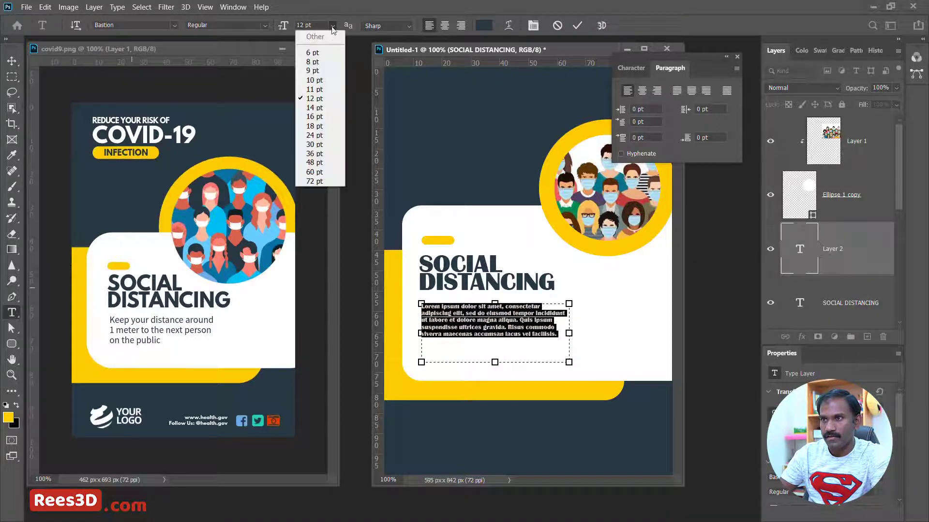
pyautogui.click(323, 110)
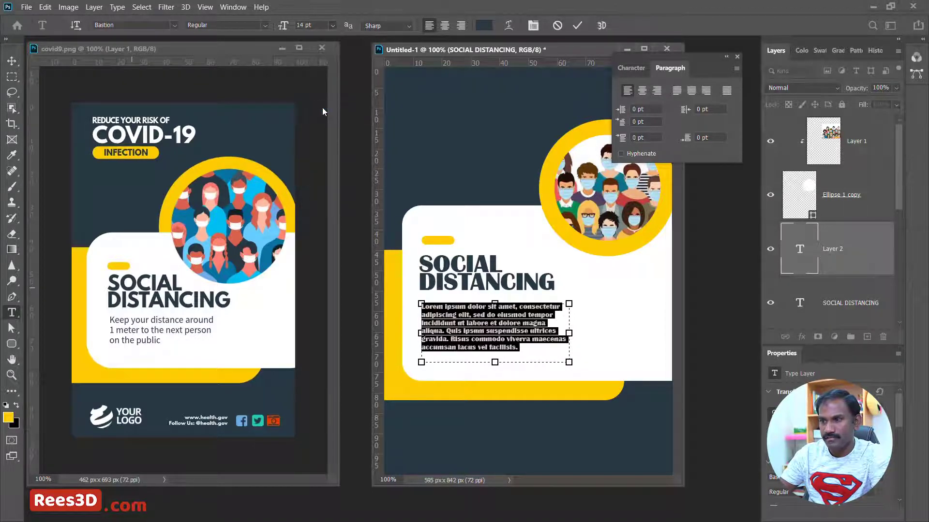
pyautogui.click(646, 69)
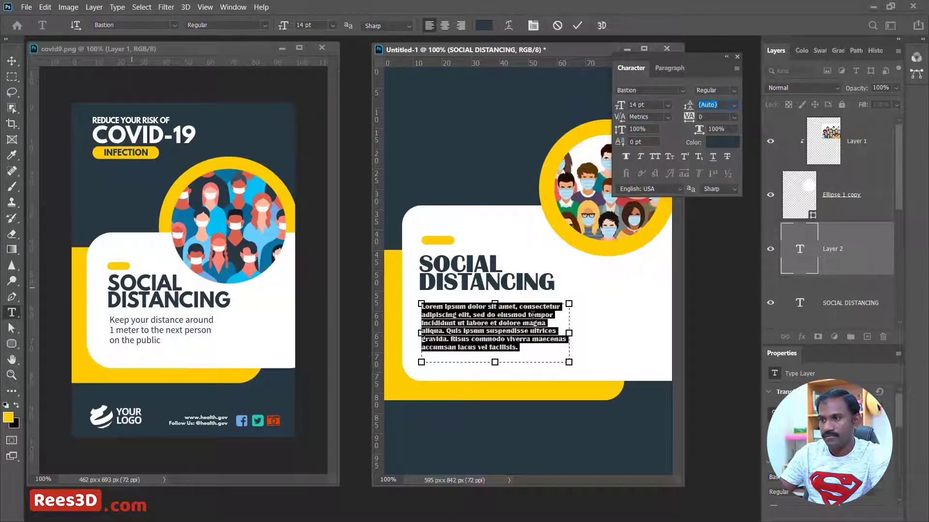
pyautogui.click(676, 70)
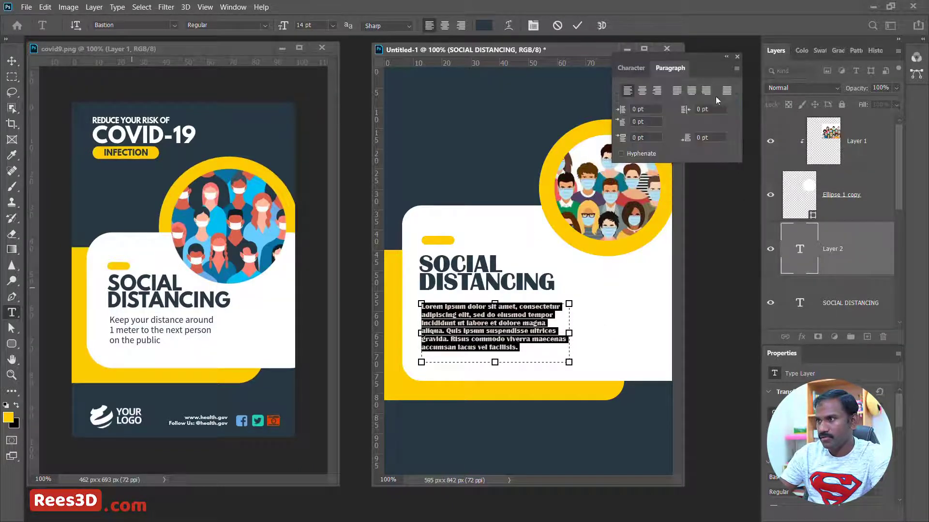
pyautogui.click(677, 90)
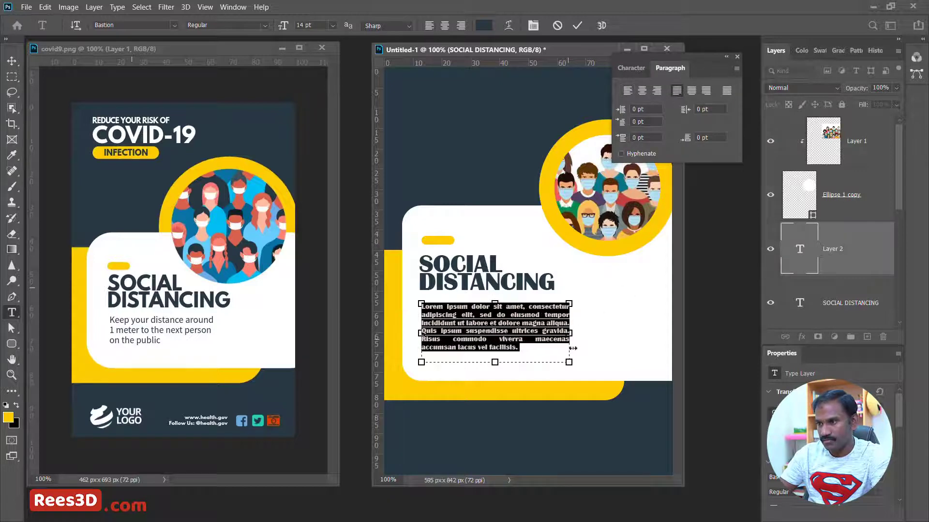
pyautogui.click(577, 25)
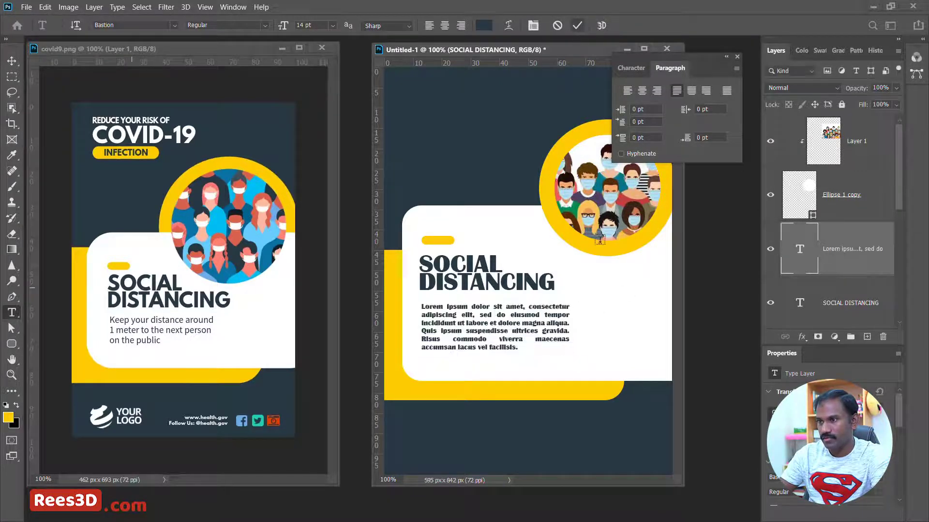
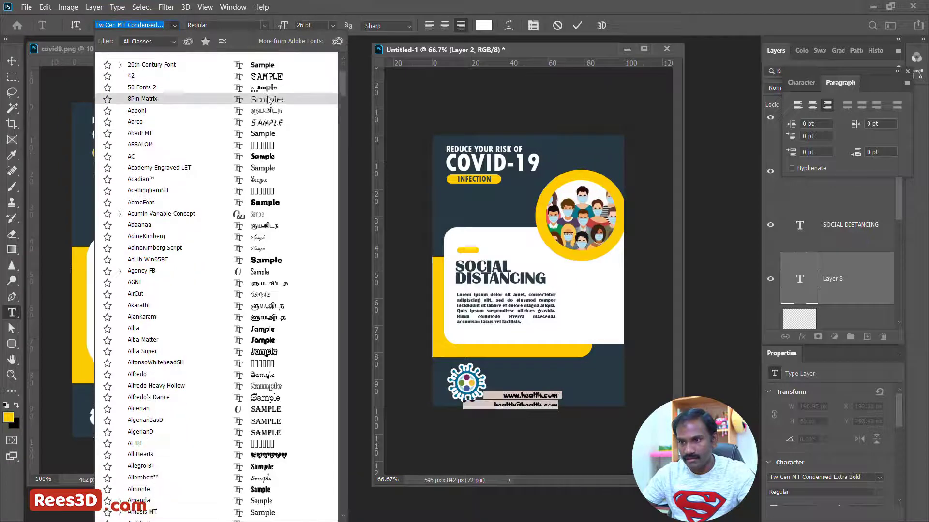
# - Set the footer's website and e-mail text to Arial Rounded MT Bold at 18 pt and move it up and right within the footer
pyautogui.scroll(-3, 268, 100)
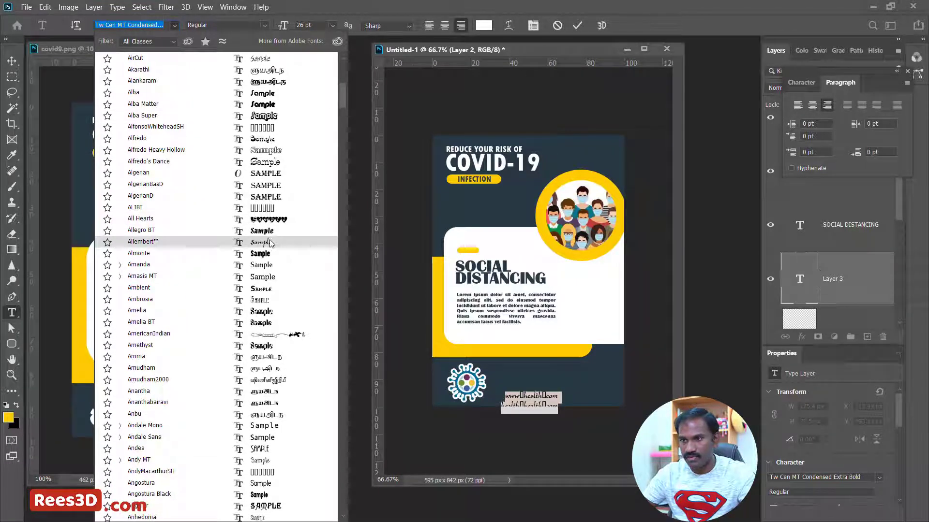
pyautogui.scroll(-5, 271, 260)
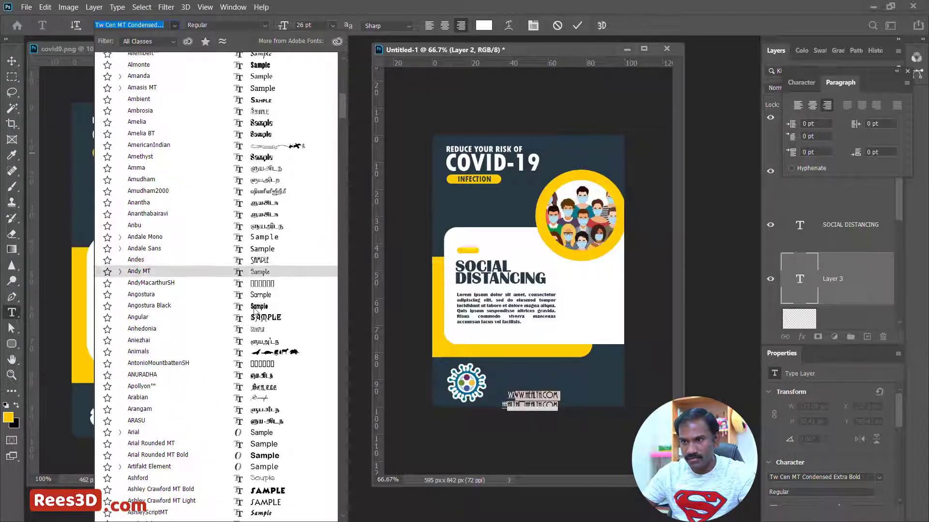
pyautogui.scroll(-5, 265, 298)
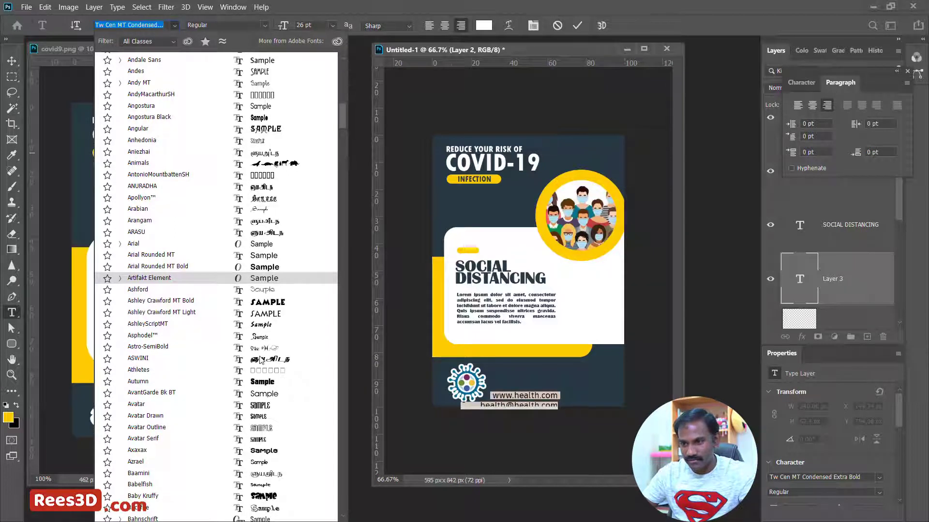
pyautogui.click(274, 269)
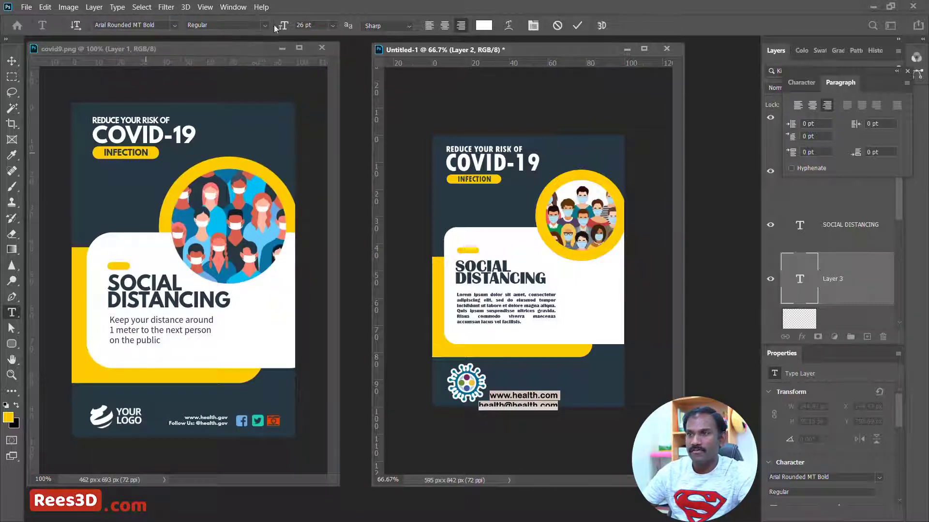
pyautogui.moveTo(283, 27); pyautogui.dragTo(287, 27)
pyautogui.write('18')
pyautogui.press('Return')
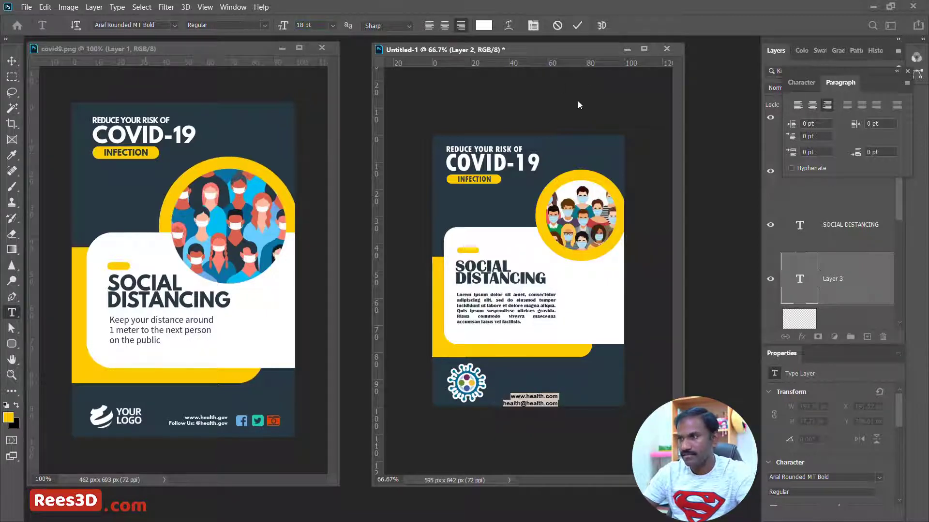
pyautogui.click(578, 25)
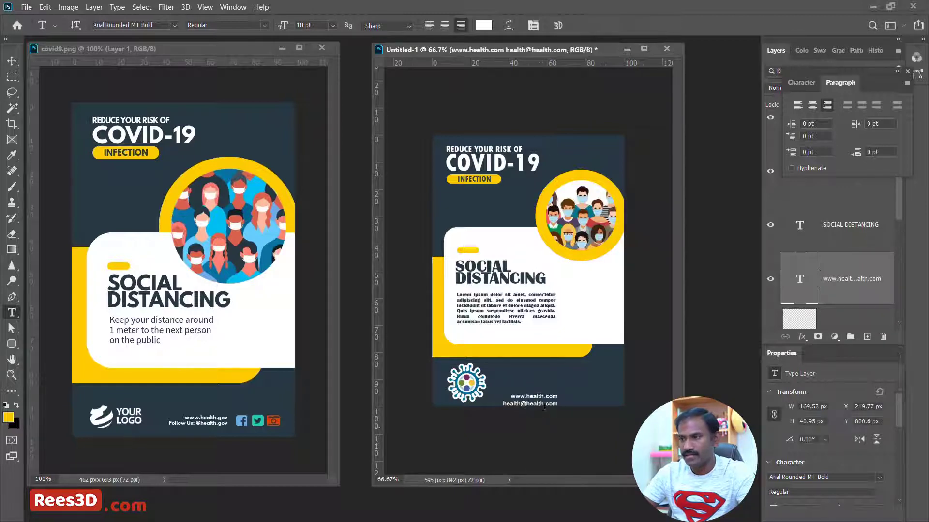
pyautogui.click(12, 60)
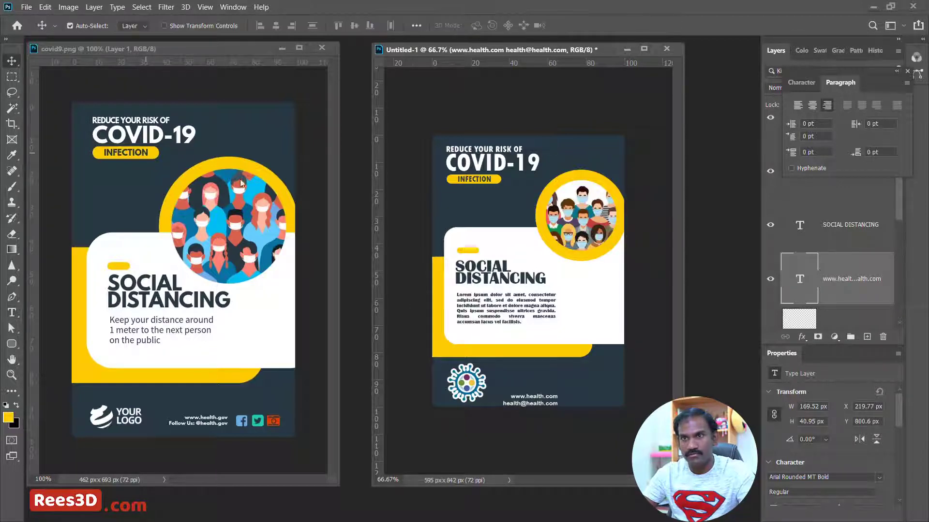
pyautogui.moveTo(533, 406)
pyautogui.mouseDown()
pyautogui.moveTo(546, 387)
pyautogui.moveTo(587, 380)
pyautogui.mouseUp()
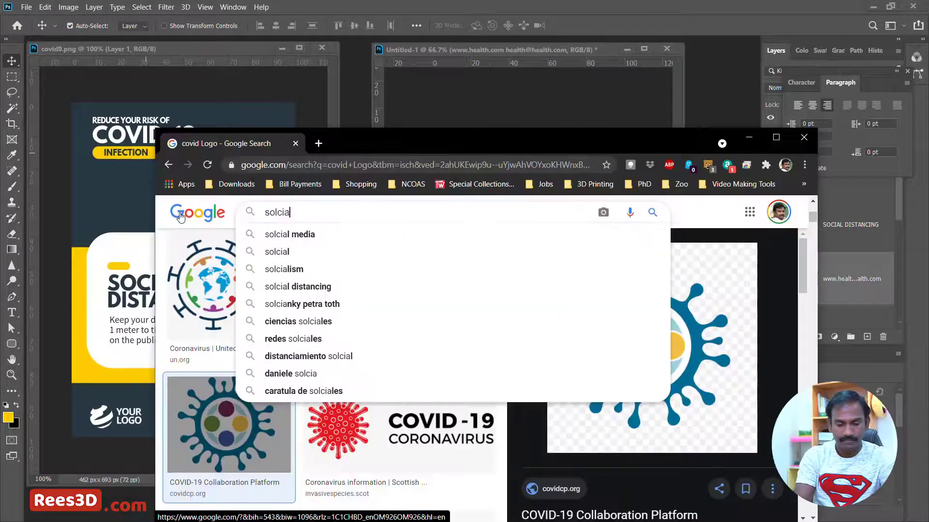
# - Search Google Images in the browser for social media icons
pyautogui.press('BackSpace')
pyautogui.press('BackSpace')
pyautogui.press('BackSpace')
pyautogui.press('BackSpace')
pyautogui.write('cial media icons')
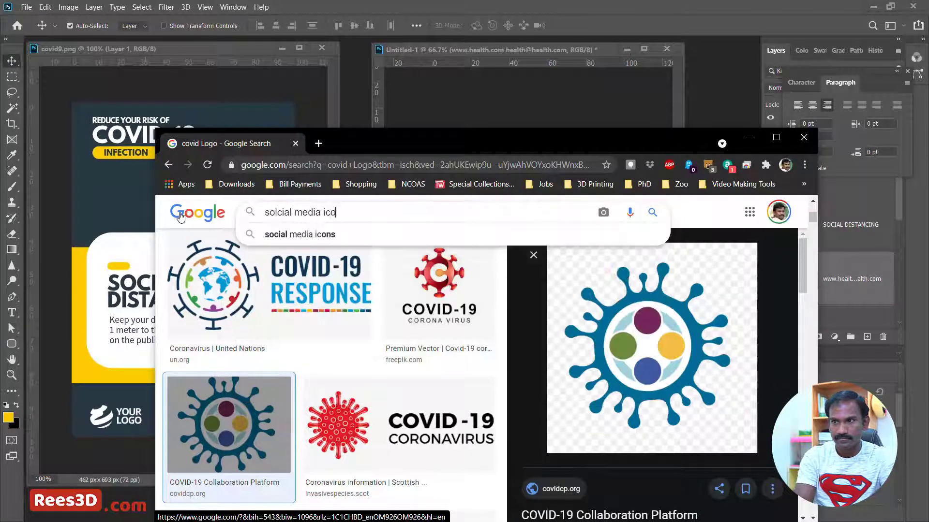
pyautogui.press('Return')
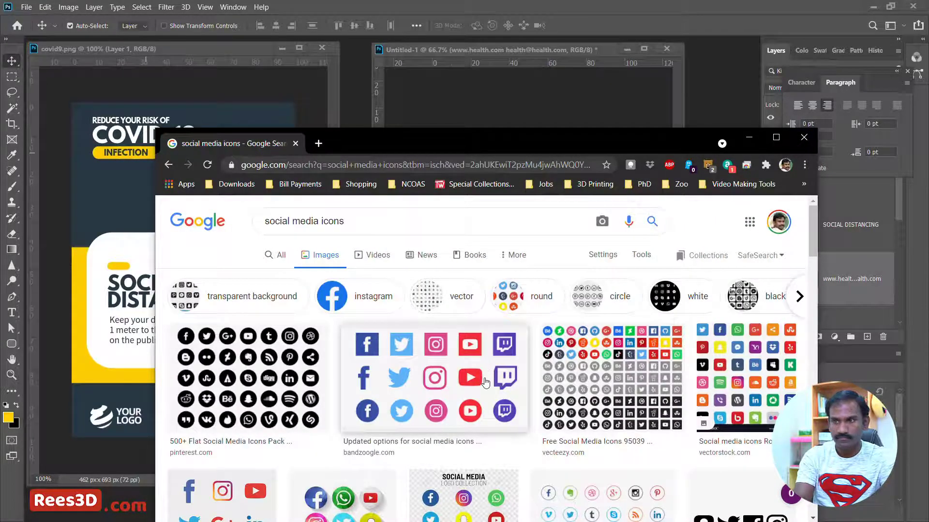
# - Copy the PinClipart image of six round social media icons and paste it into the poster in Photoshop
pyautogui.moveTo(519, 145); pyautogui.dragTo(523, 140)
pyautogui.doubleClick(522, 139)
pyautogui.scroll(-5, 271, 301)
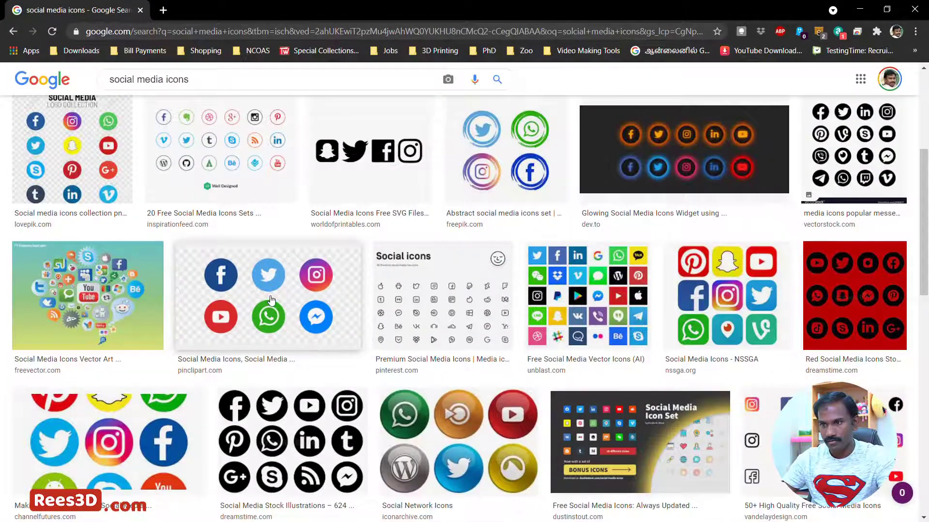
pyautogui.click(271, 301)
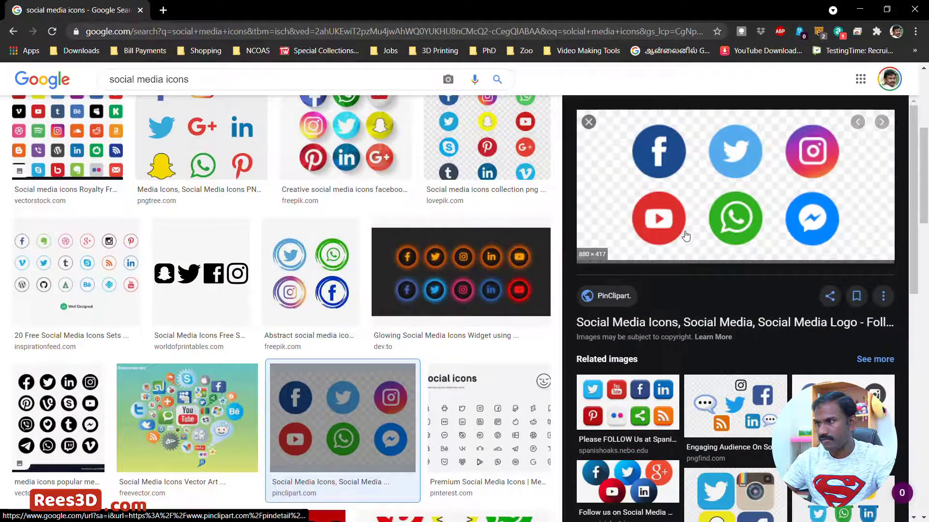
pyautogui.rightClick(706, 179)
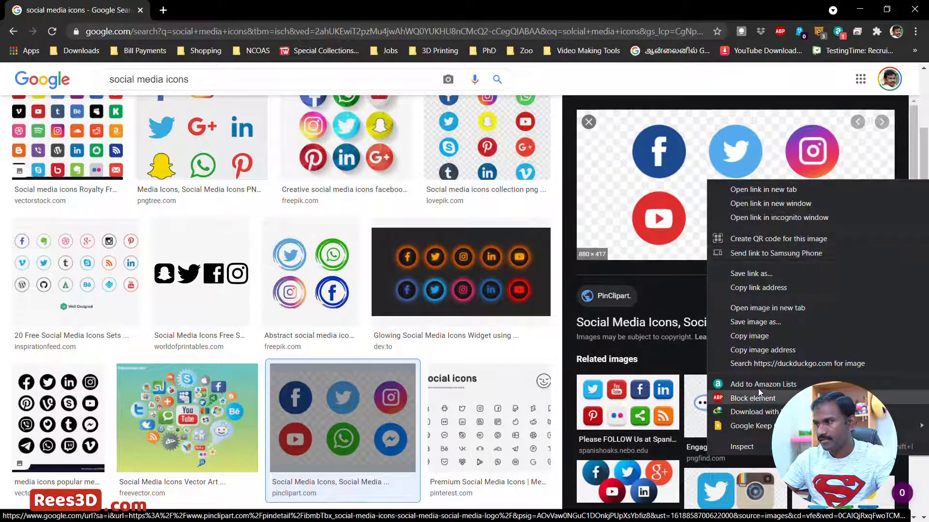
pyautogui.click(752, 338)
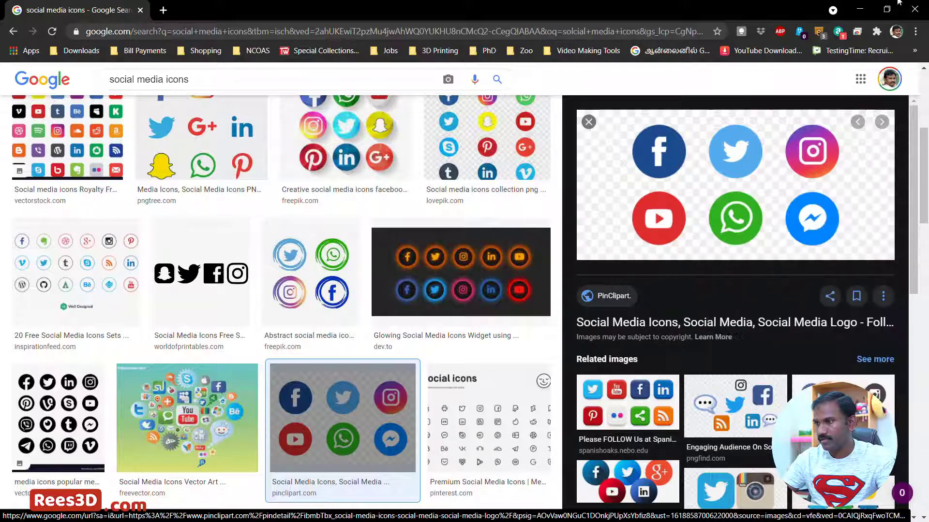
pyautogui.click(860, 9)
pyautogui.hotkey('ctrl', 'v')
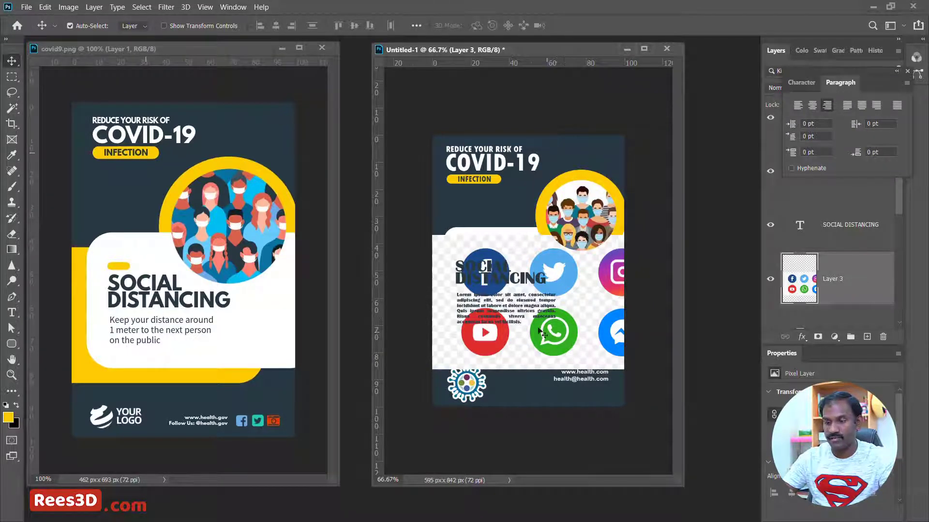
pyautogui.hotkey('ctrl', 't')
pyautogui.moveTo(412, 235); pyautogui.dragTo(570, 309)
pyautogui.moveTo(592, 353); pyautogui.dragTo(522, 375)
pyautogui.moveTo(609, 328); pyautogui.dragTo(494, 200)
pyautogui.hotkey('ctrl', '+')
pyautogui.hotkey('ctrl', '+')
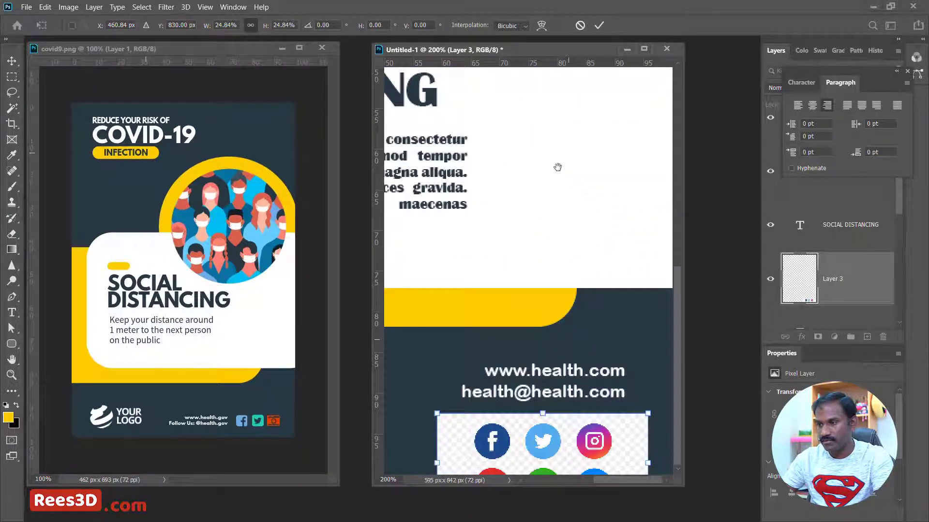
pyautogui.moveTo(608, 360); pyautogui.dragTo(605, 359)
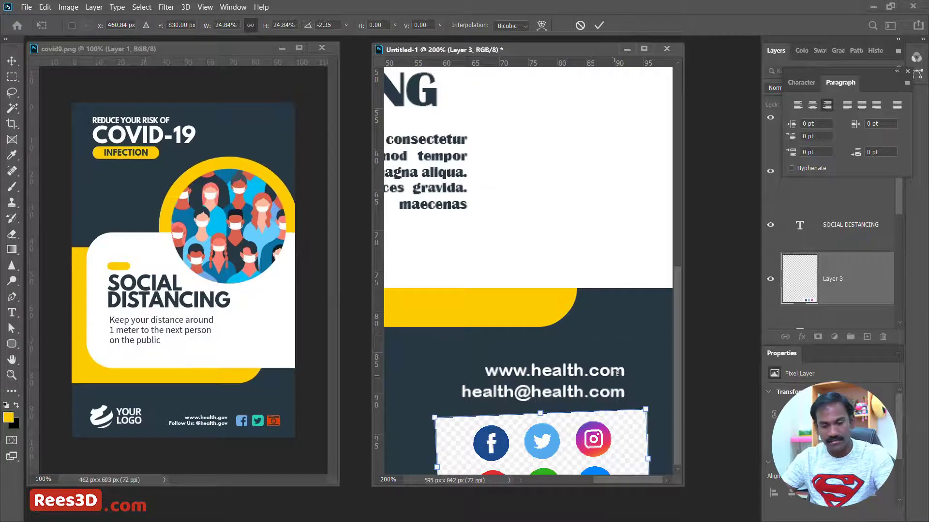
pyautogui.press('Escape')
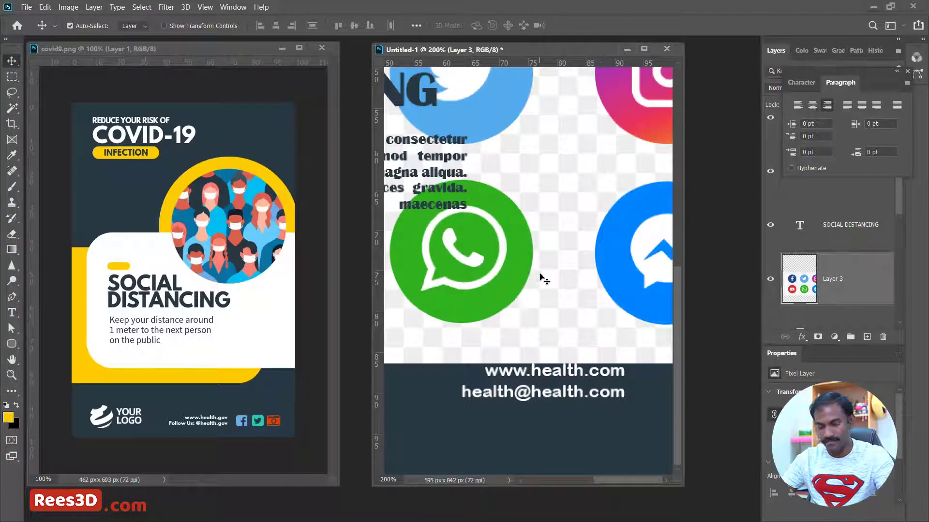
# - Scale the pasted social media icon image down to about 31% and place it over the lower edge of the white card
pyautogui.hotkey('ctrl', 't')
pyautogui.hotkey('ctrl', '-')
pyautogui.hotkey('ctrl', '-')
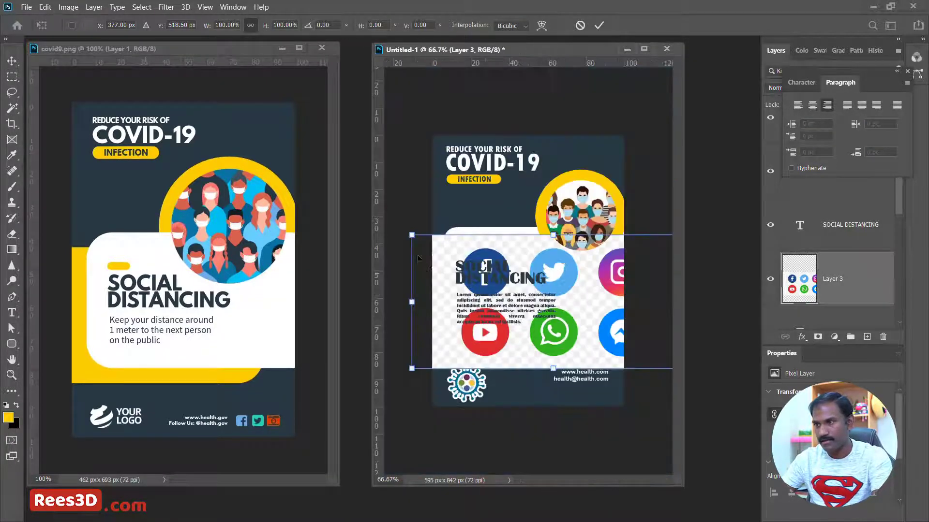
pyautogui.moveTo(412, 235); pyautogui.dragTo(591, 321)
pyautogui.moveTo(553, 349); pyautogui.dragTo(495, 344)
pyautogui.moveTo(484, 308); pyautogui.dragTo(496, 313)
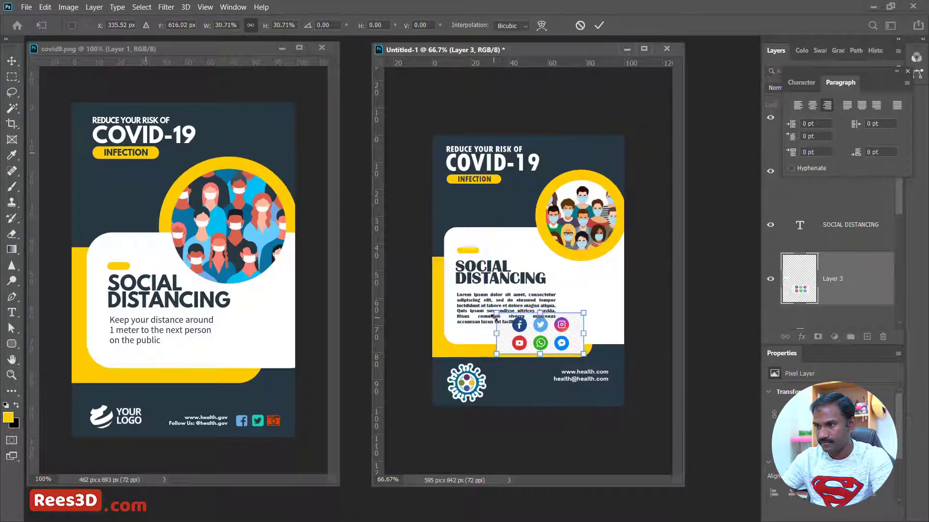
pyautogui.hotkey('ctrl', '+')
pyautogui.hotkey('ctrl', '+')
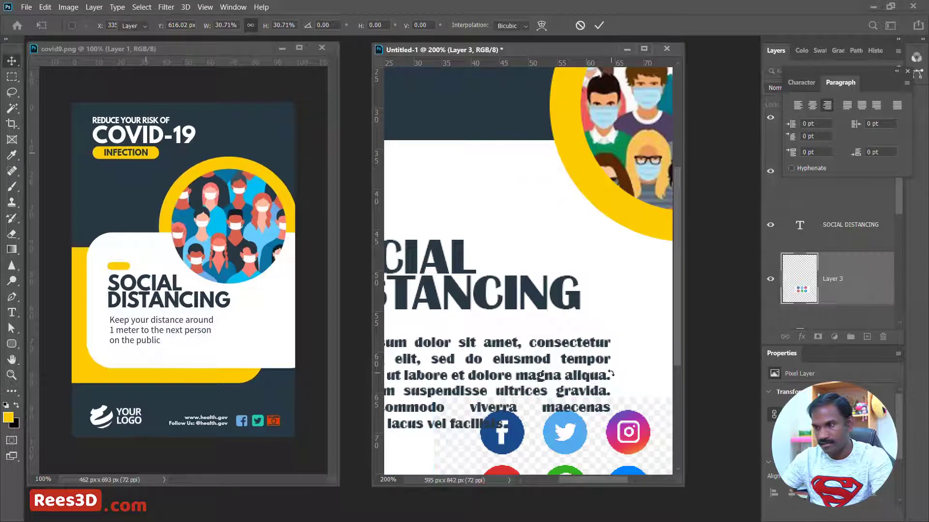
pyautogui.press('Return')
# - Delete the lower icon row and the surplus side margins, keeping only the Facebook, Twitter and Instagram icons
pyautogui.moveTo(595, 338); pyautogui.dragTo(556, 213)
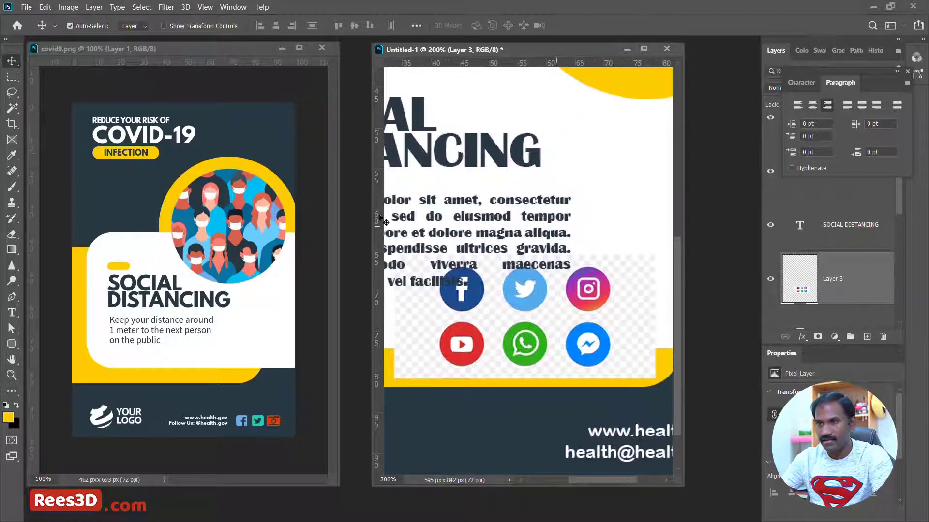
pyautogui.click(12, 77)
pyautogui.moveTo(394, 396)
pyautogui.mouseDown()
pyautogui.moveTo(413, 372)
pyautogui.moveTo(668, 317)
pyautogui.mouseUp()
pyautogui.press('Delete')
pyautogui.moveTo(611, 240); pyautogui.dragTo(677, 369)
pyautogui.moveTo(432, 228); pyautogui.dragTo(358, 371)
pyautogui.click(483, 358)
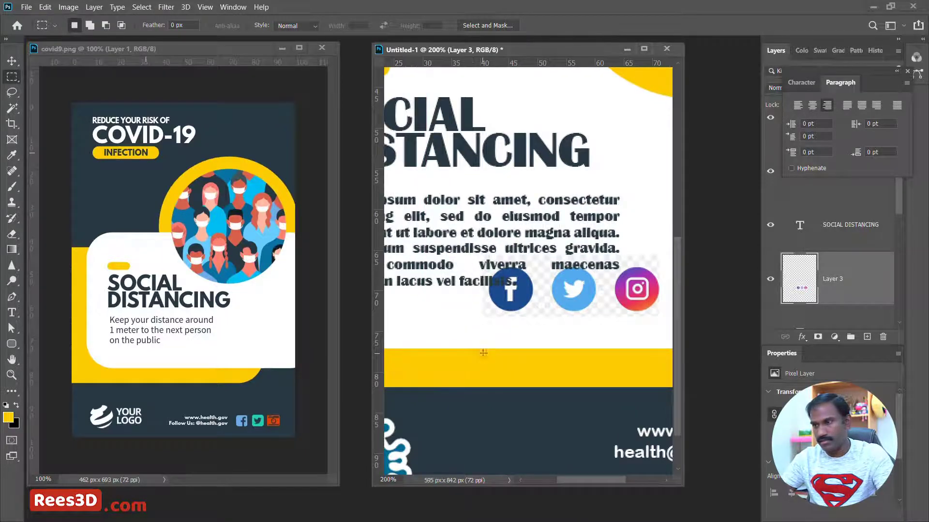
# - Move the three-icon strip into the footer directly below the website and e-mail text
pyautogui.hotkey('ctrl', '-')
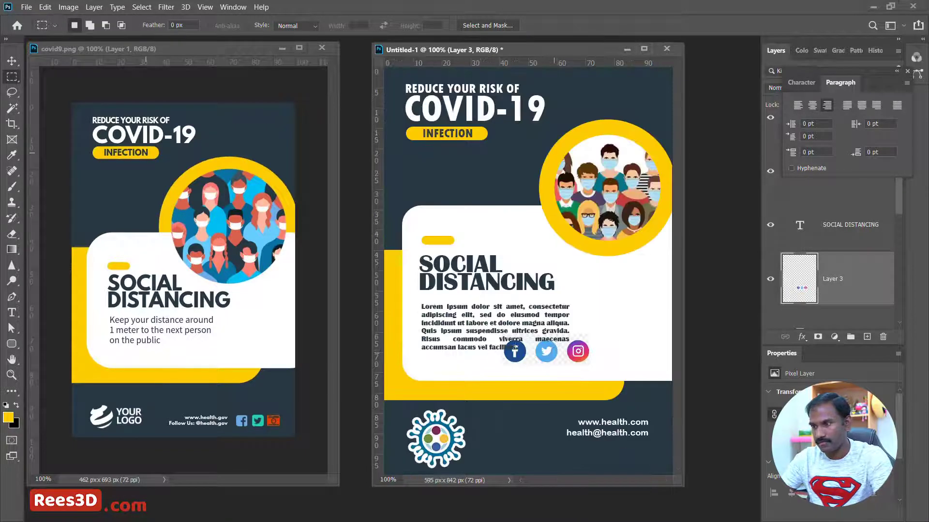
pyautogui.click(11, 60)
pyautogui.moveTo(545, 359); pyautogui.dragTo(576, 359)
pyautogui.hotkey('ctrl', '+')
pyautogui.hotkey('ctrl', '+')
pyautogui.moveTo(539, 312)
pyautogui.mouseDown()
pyautogui.moveTo(435, 299)
pyautogui.moveTo(541, 323)
pyautogui.mouseUp()
pyautogui.hotkey('ctrl', '-')
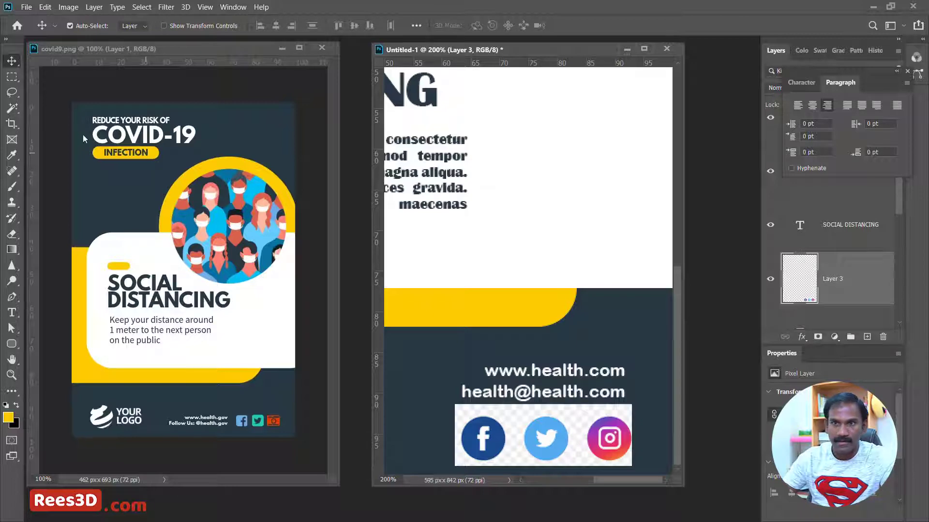
# - Use the Magic Wand to select the blue Facebook and Twitter circles in the footer icon strip
pyautogui.click(13, 111)
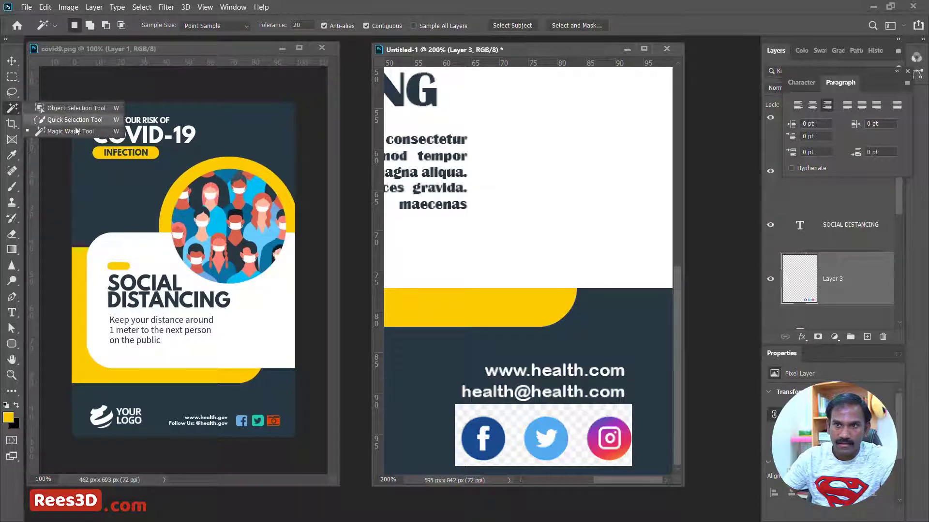
pyautogui.click(74, 128)
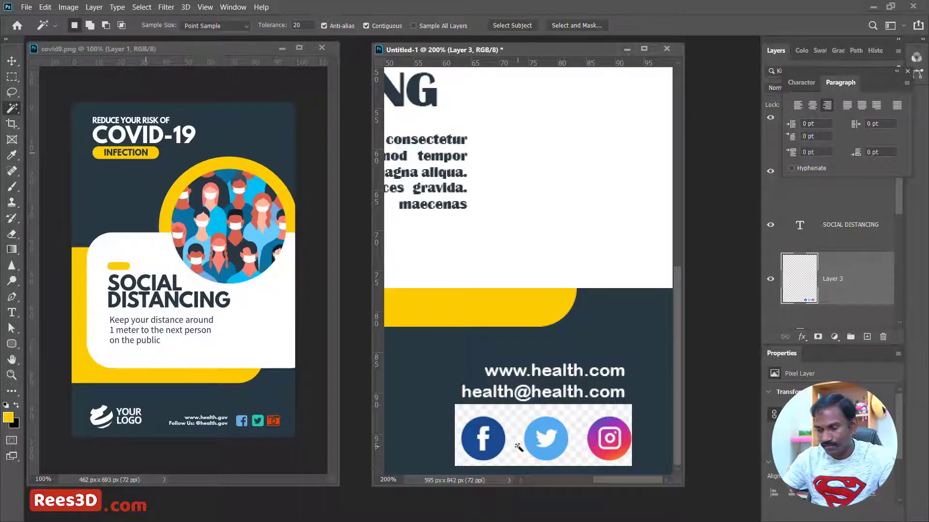
pyautogui.hotkey('ctrl', '+')
pyautogui.moveTo(543, 440); pyautogui.dragTo(548, 276)
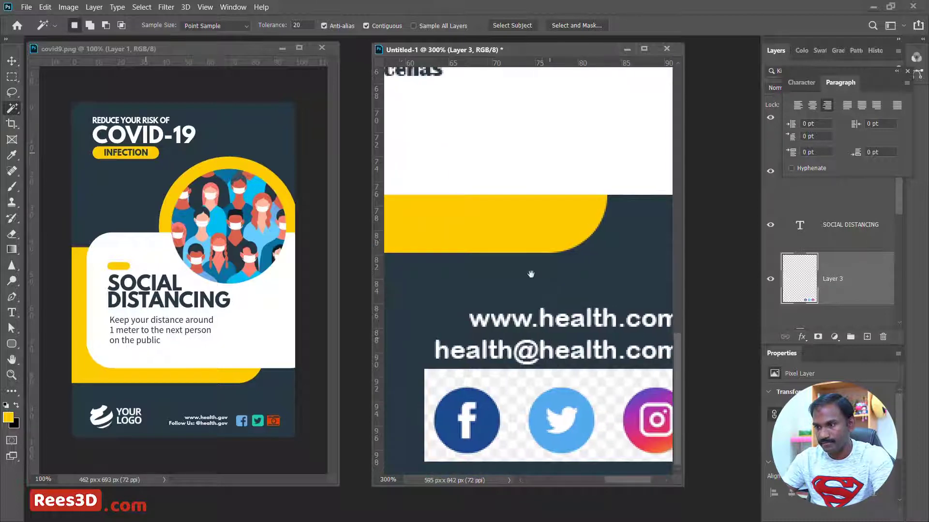
pyautogui.click(462, 428)
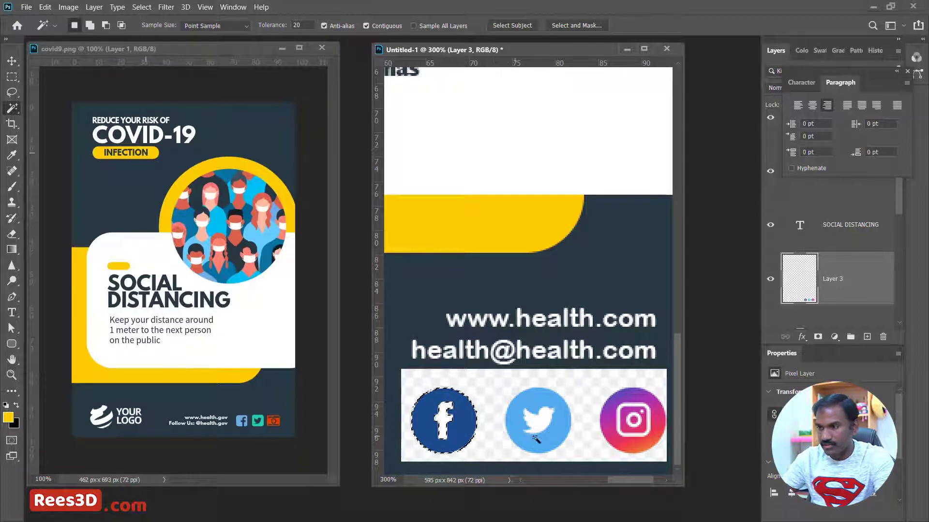
pyautogui.keyDown('shift'); pyautogui.click(515, 422); pyautogui.keyUp('shift')
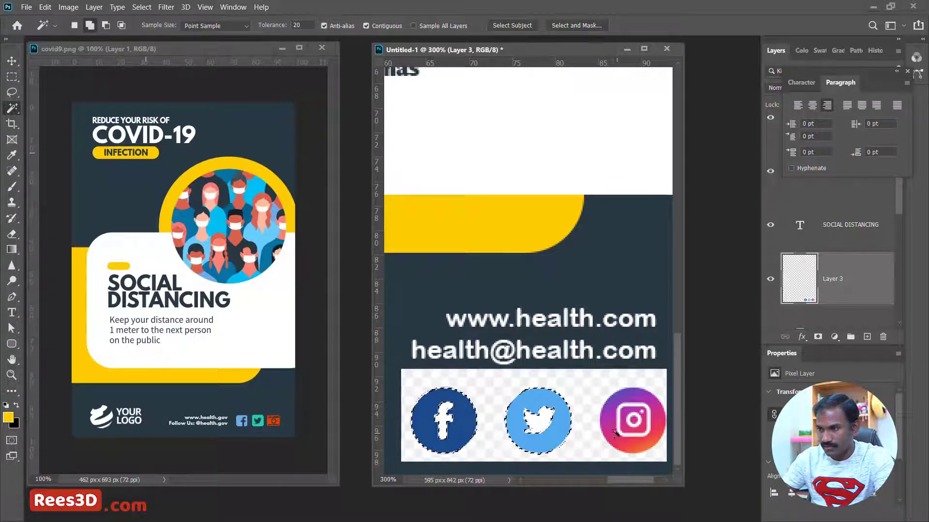
# - Add every coloured area of the Instagram circle to the existing icon selection
pyautogui.keyDown('shift'); pyautogui.click(626, 399); pyautogui.keyUp('shift')
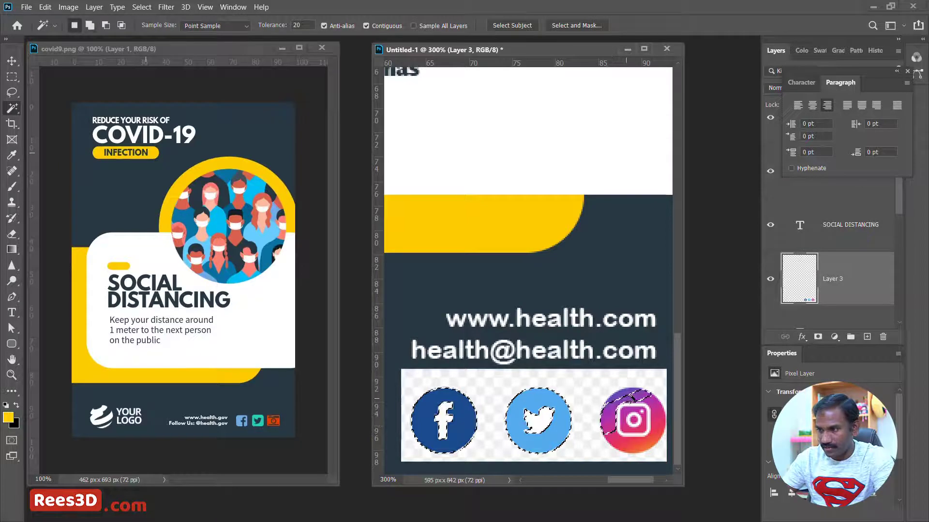
pyautogui.keyDown('shift'); pyautogui.click(619, 398); pyautogui.keyUp('shift')
pyautogui.keyDown('shift'); pyautogui.click(648, 408); pyautogui.keyUp('shift')
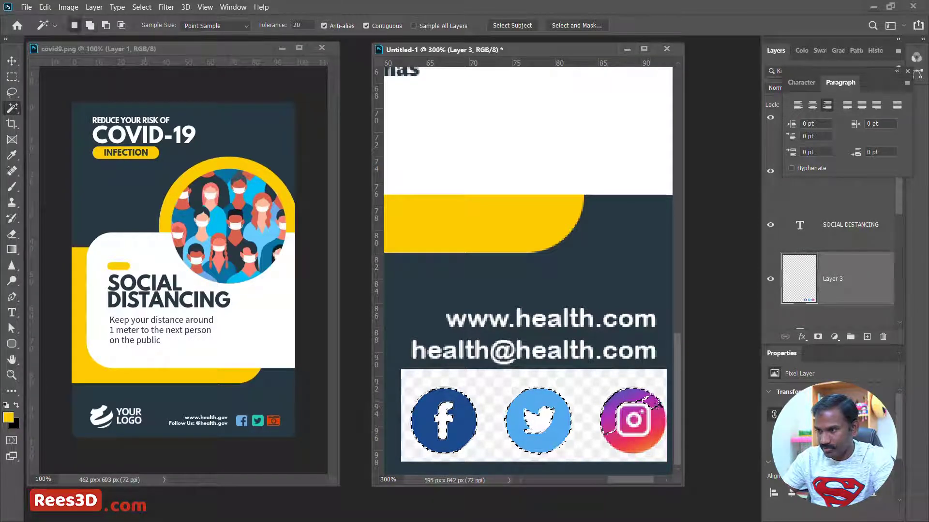
pyautogui.keyDown('shift'); pyautogui.click(657, 417); pyautogui.keyUp('shift')
pyautogui.keyDown('shift'); pyautogui.click(657, 433); pyautogui.keyUp('shift')
pyautogui.keyDown('shift'); pyautogui.click(641, 447); pyautogui.keyUp('shift')
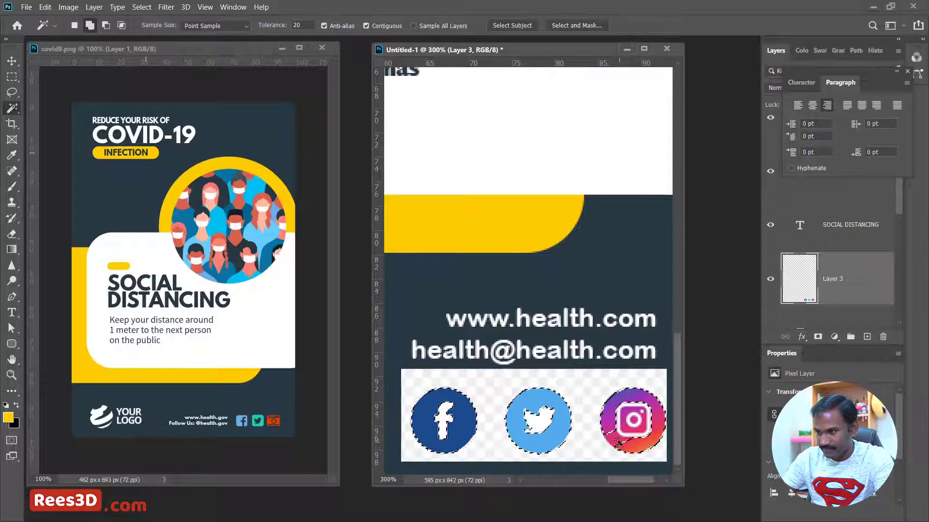
pyautogui.keyDown('shift'); pyautogui.click(625, 446); pyautogui.keyUp('shift')
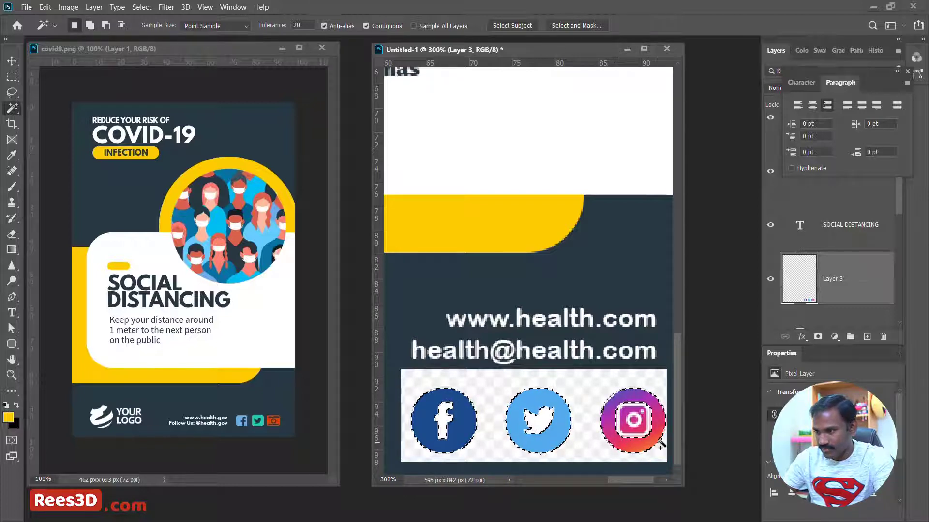
pyautogui.keyDown('shift'); pyautogui.click(651, 446); pyautogui.keyUp('shift')
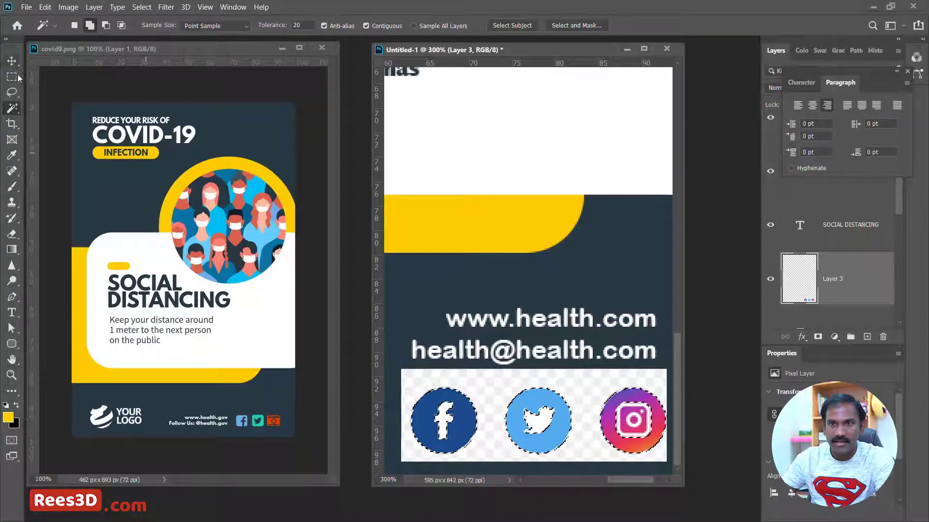
# - Add the white symbols inside the Facebook, Twitter and Instagram circles to the selection with the Lasso tool
pyautogui.click(11, 92)
pyautogui.click(54, 92)
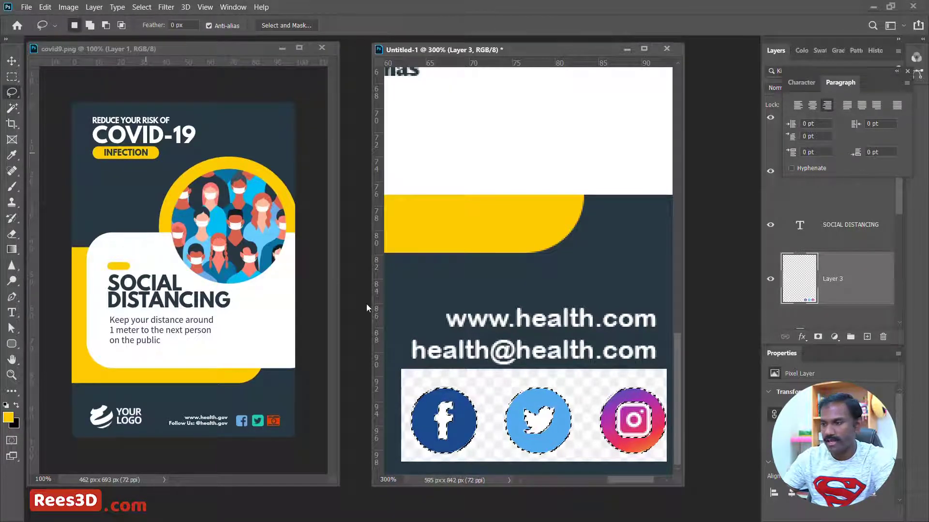
pyautogui.moveTo(458, 405)
pyautogui.mouseDown()
pyautogui.moveTo(436, 401)
pyautogui.moveTo(427, 429)
pyautogui.moveTo(448, 452)
pyautogui.moveTo(460, 426)
pyautogui.mouseUp()
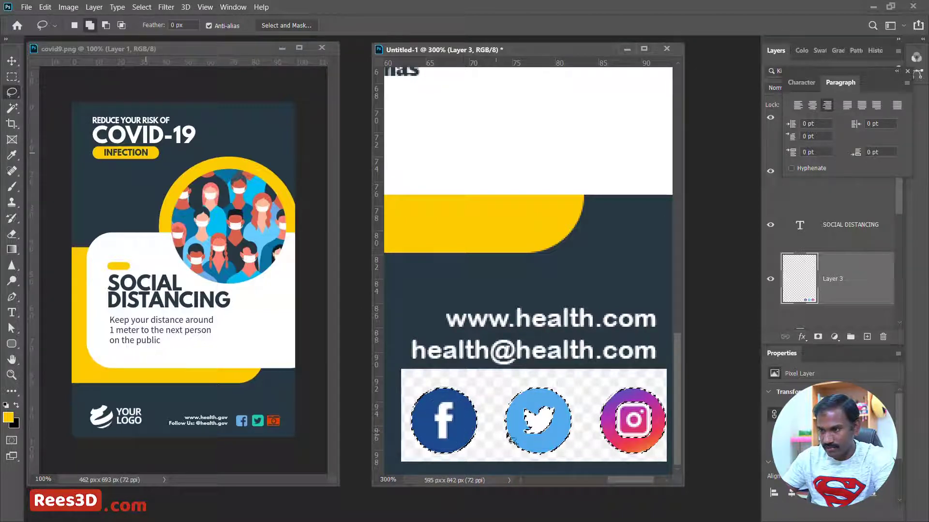
pyautogui.moveTo(534, 399)
pyautogui.mouseDown()
pyautogui.moveTo(521, 429)
pyautogui.moveTo(575, 432)
pyautogui.mouseUp()
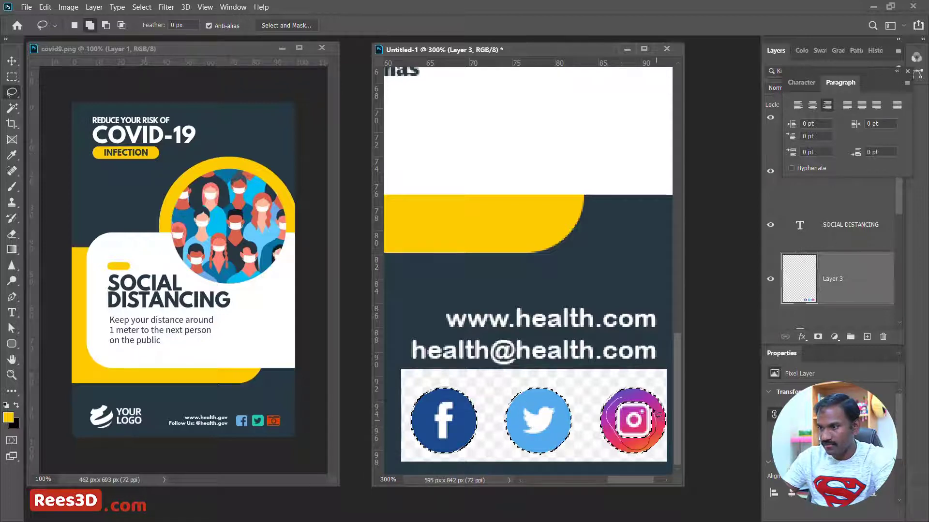
pyautogui.moveTo(637, 397); pyautogui.dragTo(630, 399)
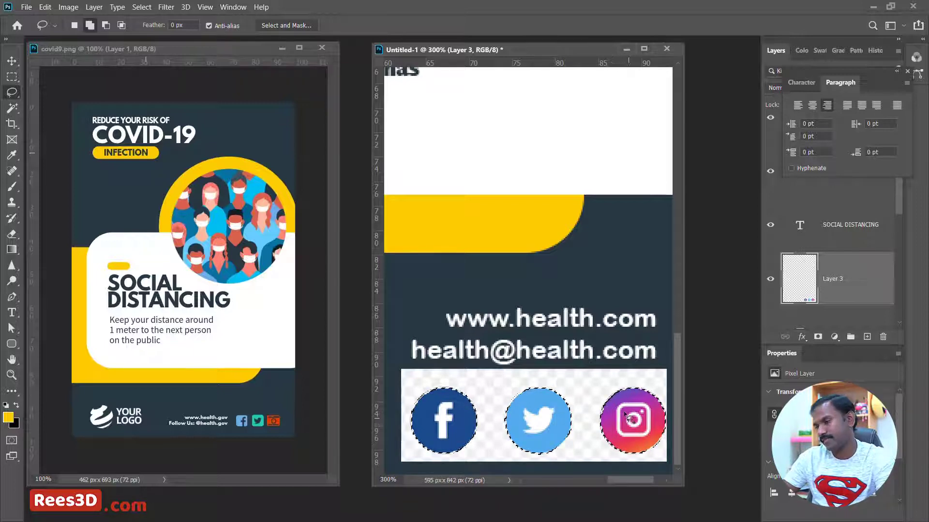
pyautogui.hotkey('ctrl', '-')
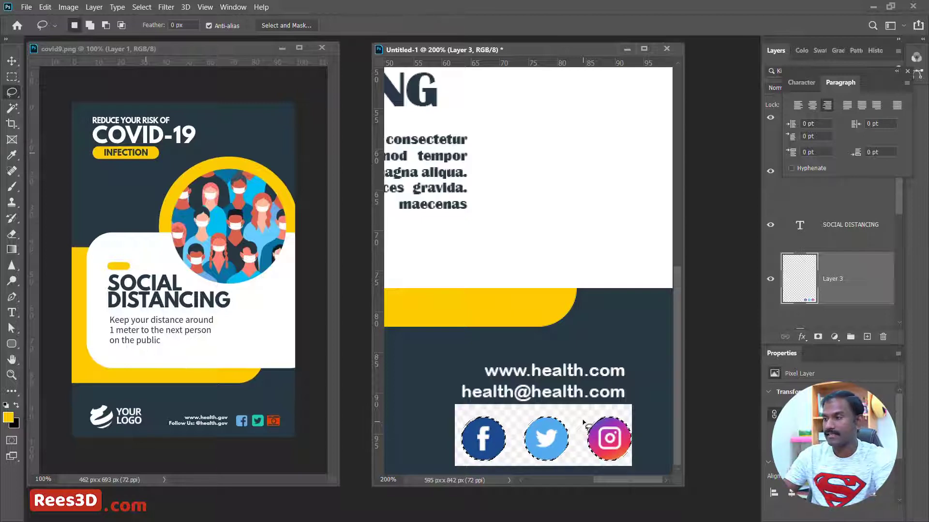
# - Try masking the icon layer to the selected circles, first with hard edges and again with a 2-pixel feather
pyautogui.click(817, 337)
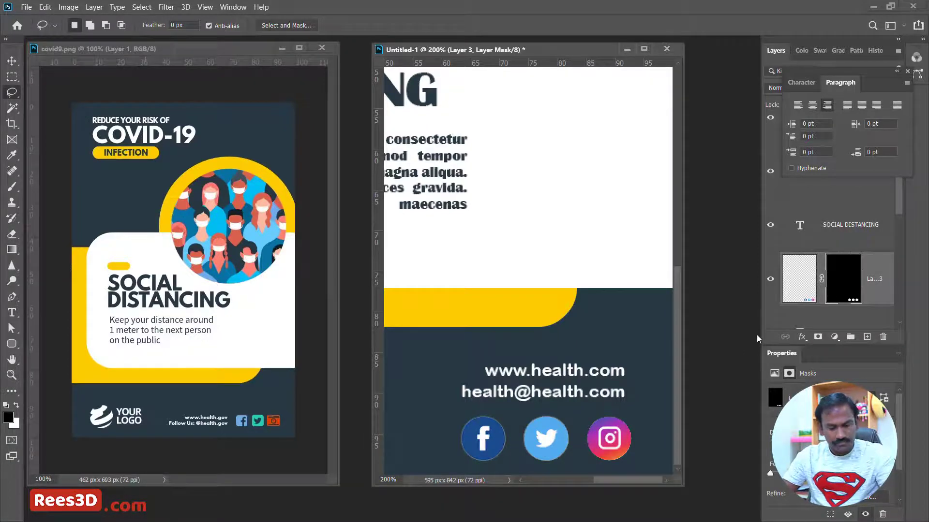
pyautogui.hotkey('ctrl', 'z')
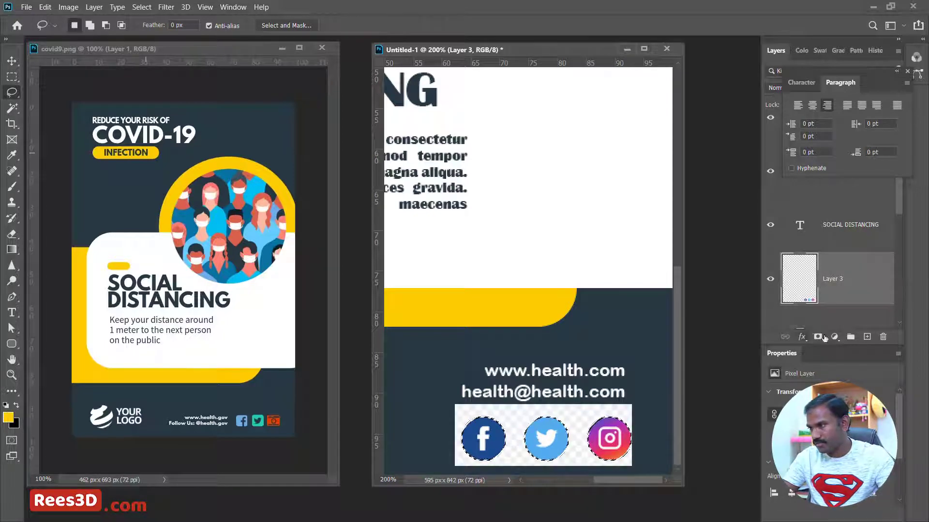
pyautogui.rightClick(608, 424)
pyautogui.click(658, 232)
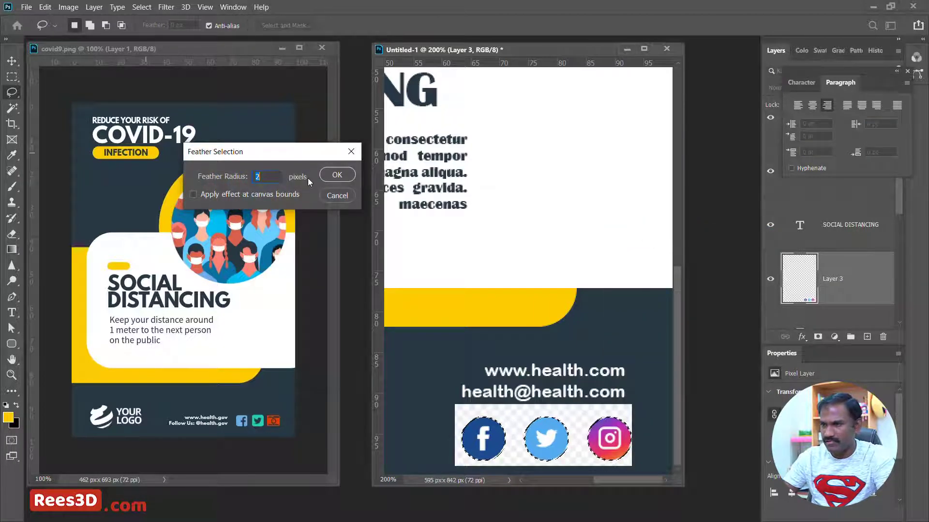
pyautogui.click(326, 176)
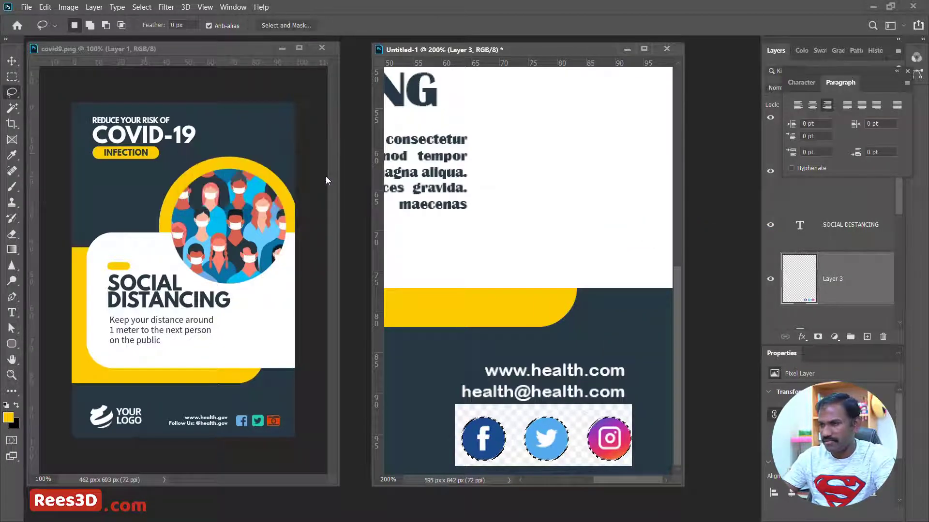
pyautogui.click(818, 337)
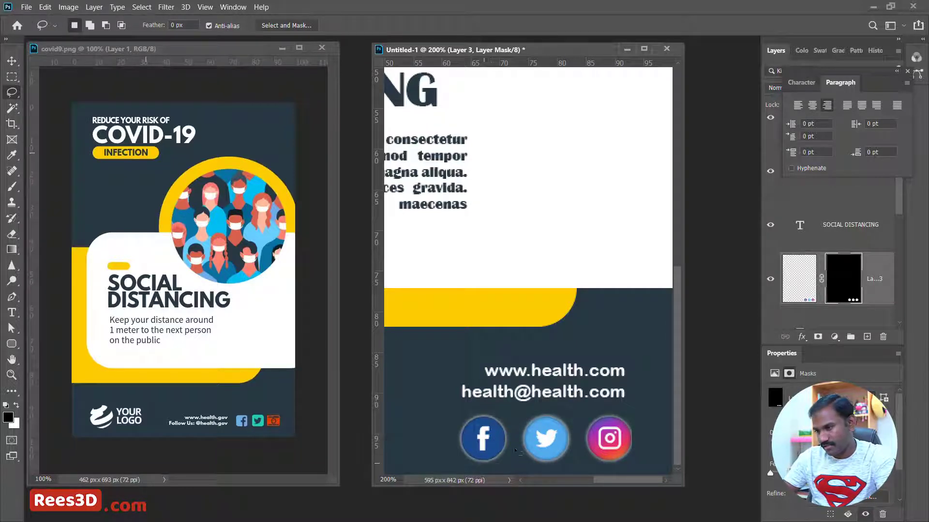
pyautogui.hotkey('ctrl', '-')
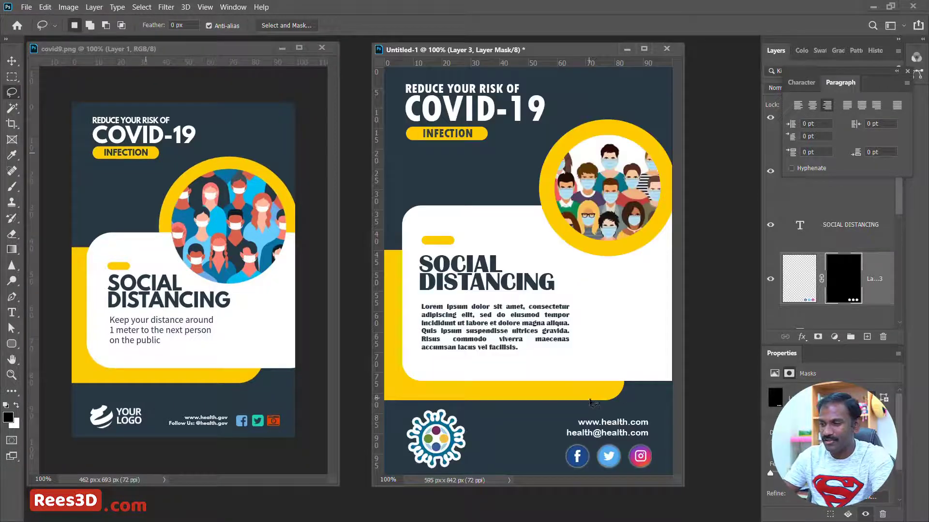
pyautogui.hotkey('ctrl', '+')
pyautogui.hotkey('ctrl', '+')
pyautogui.scroll(-10, 591, 332)
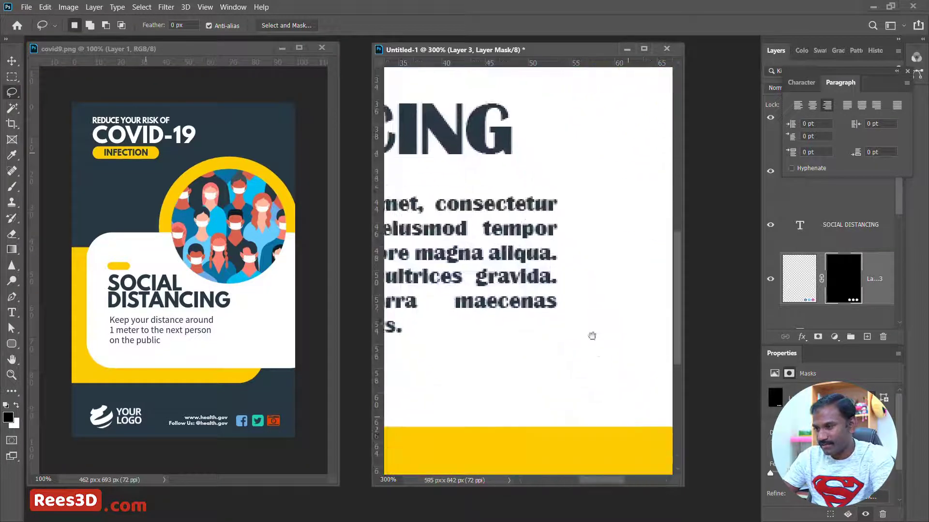
pyautogui.moveTo(582, 337); pyautogui.dragTo(478, 269)
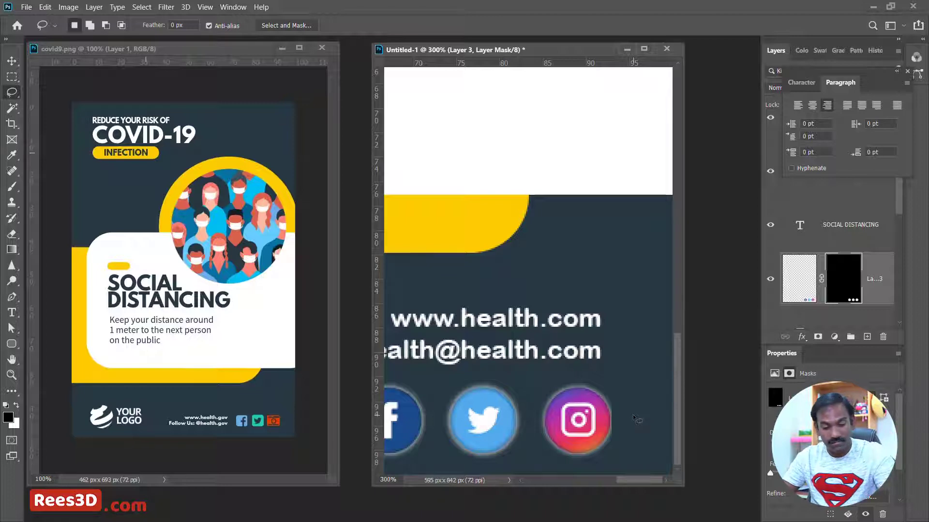
# - Undo the icon layer mask, the feathering and the circle selections
pyautogui.hotkey('ctrl', 'z')
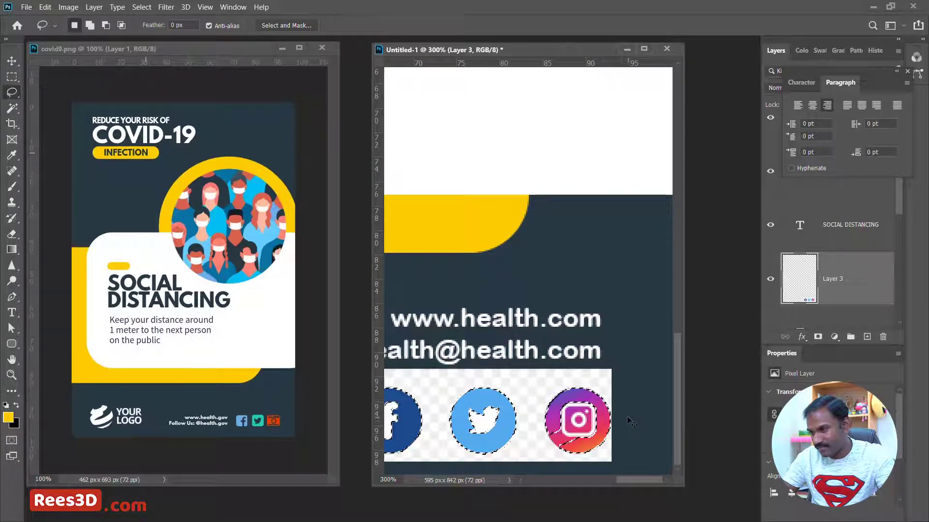
pyautogui.hotkey('ctrl', 'z')
pyautogui.hotkey('ctrl', 'z')
pyautogui.hotkey('ctrl', 'z')
pyautogui.hotkey('ctrl', 'z')
pyautogui.hotkey('ctrl', 'z')
pyautogui.hotkey('ctrl', 'z')
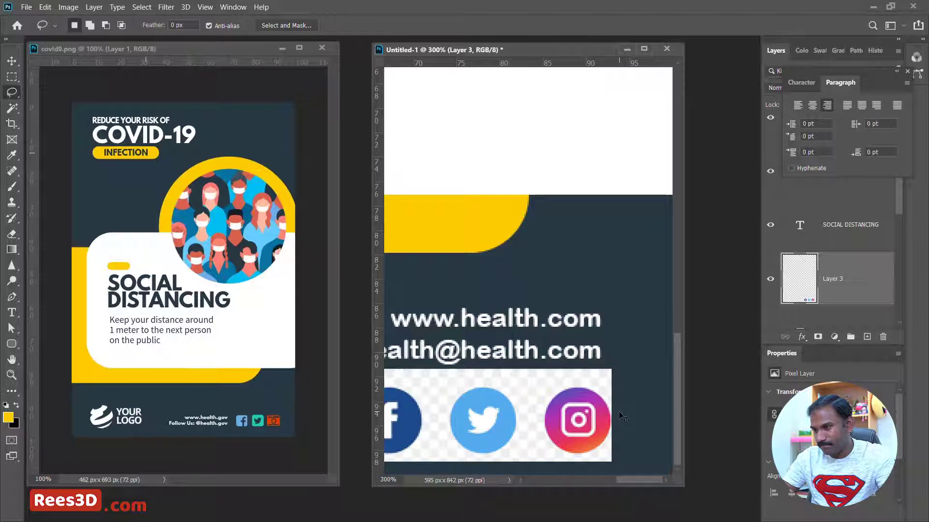
# - Undo the icon strip's move into the footer and the deletion of its side margins
pyautogui.hotkey('ctrl', 'z')
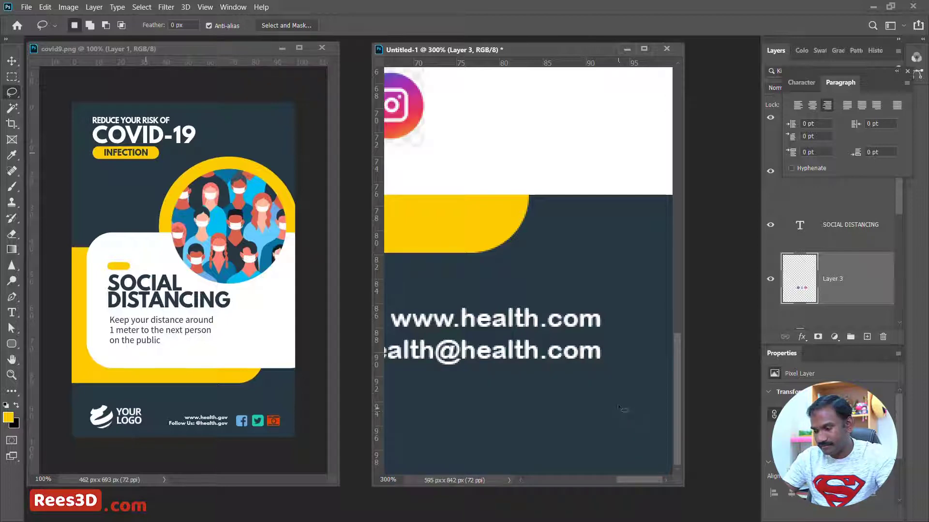
pyautogui.hotkey('ctrl', '-')
pyautogui.hotkey('ctrl', '-')
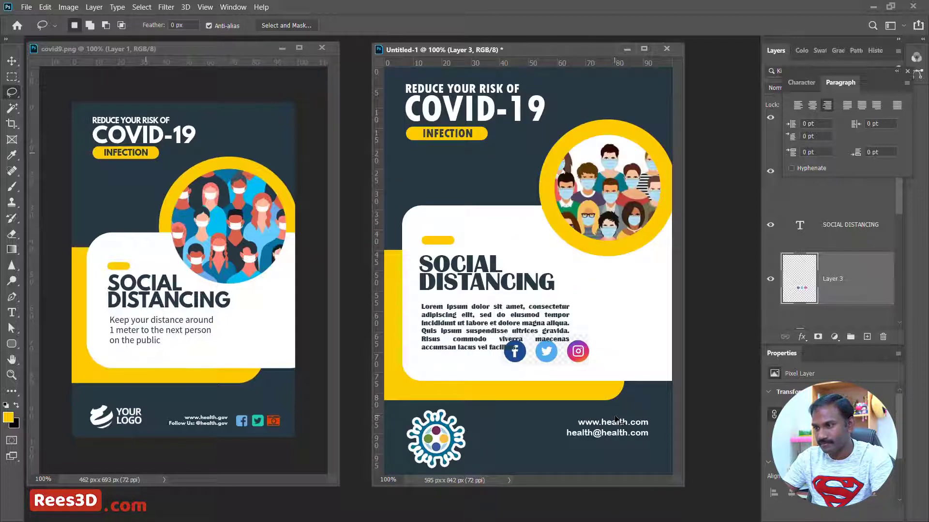
pyautogui.hotkey('ctrl', 'z')
pyautogui.hotkey('ctrl', 'z')
pyautogui.hotkey('ctrl', 'z')
pyautogui.hotkey('ctrl', 'z')
pyautogui.hotkey('ctrl', 'z')
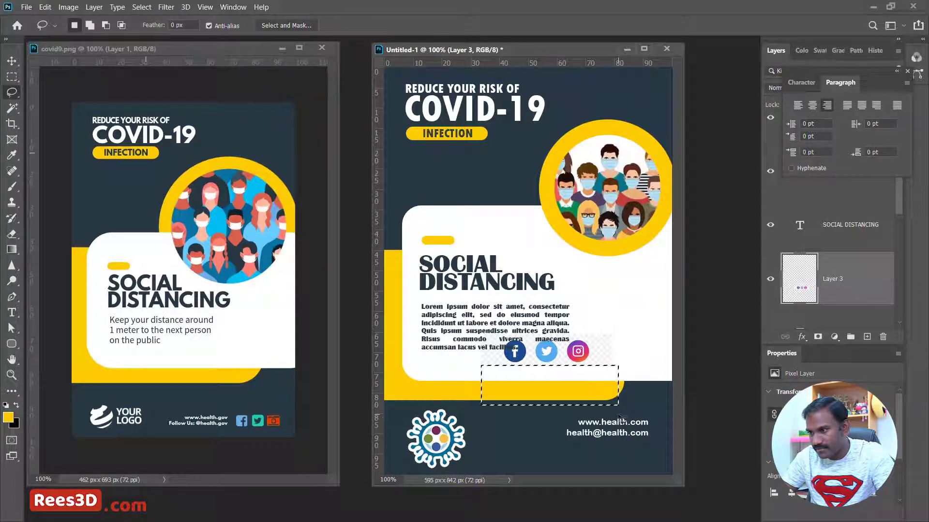
# - Clear the rectangular selection left below the icon strip
pyautogui.hotkey('ctrl', '+')
pyautogui.hotkey('ctrl', '+')
pyautogui.moveTo(619, 417)
pyautogui.mouseDown()
pyautogui.moveTo(549, 316)
pyautogui.moveTo(493, 350)
pyautogui.mouseUp()
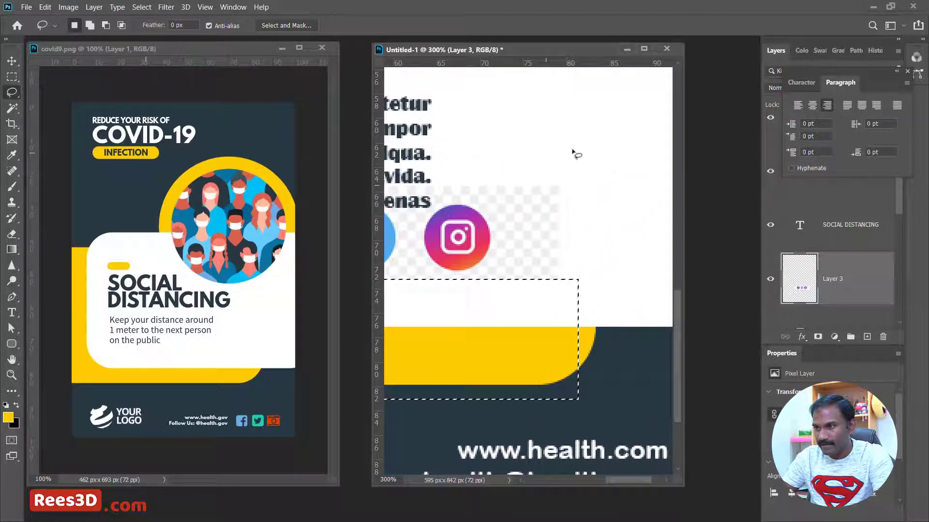
pyautogui.moveTo(598, 154); pyautogui.dragTo(595, 157)
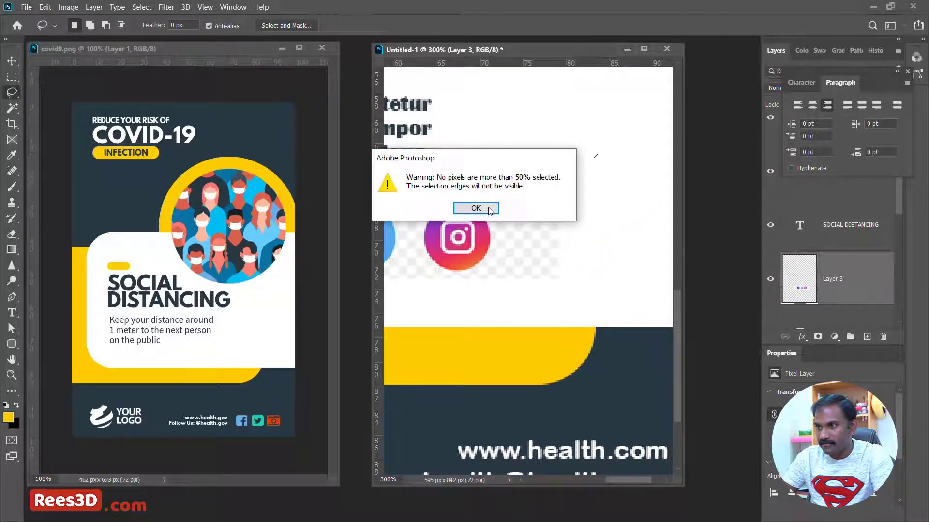
pyautogui.click(497, 207)
pyautogui.moveTo(527, 304); pyautogui.dragTo(533, 309)
pyautogui.click(563, 279)
pyautogui.hotkey('ctrl', '-')
pyautogui.hotkey('ctrl', '-')
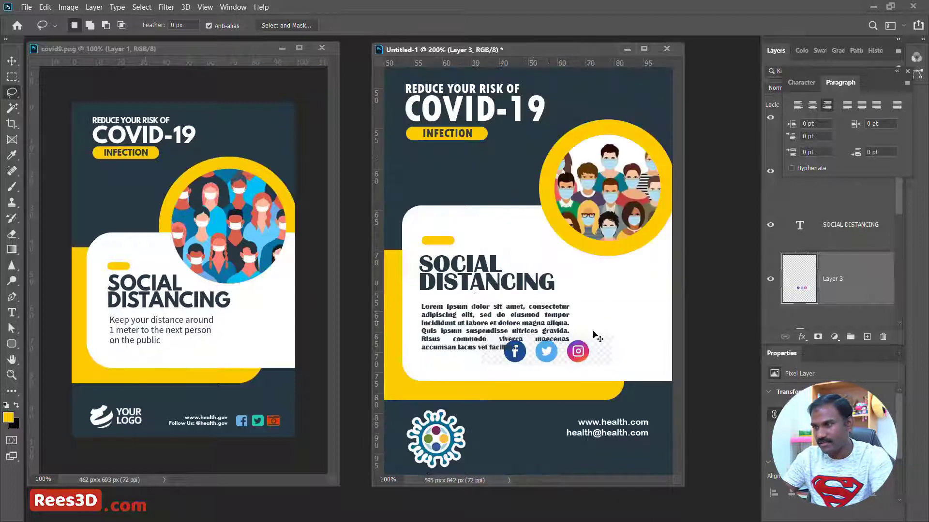
# - Move the icon strip with its side margins into the footer below the website and e-mail text
pyautogui.click(12, 60)
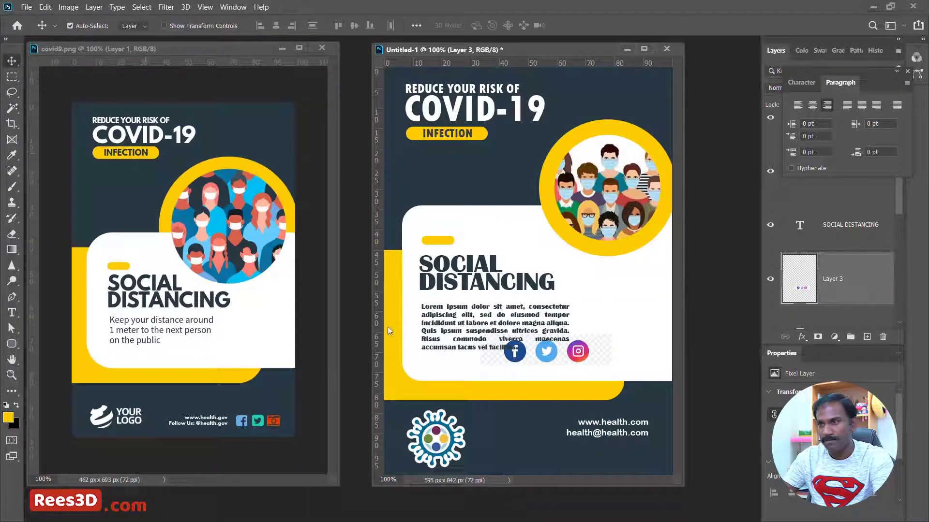
pyautogui.moveTo(564, 356); pyautogui.dragTo(509, 199)
# - Select the blue Facebook circle and the light blue Twitter circle on the footer icon strip with the Magic Wand tool
pyautogui.hotkey('ctrl', '+')
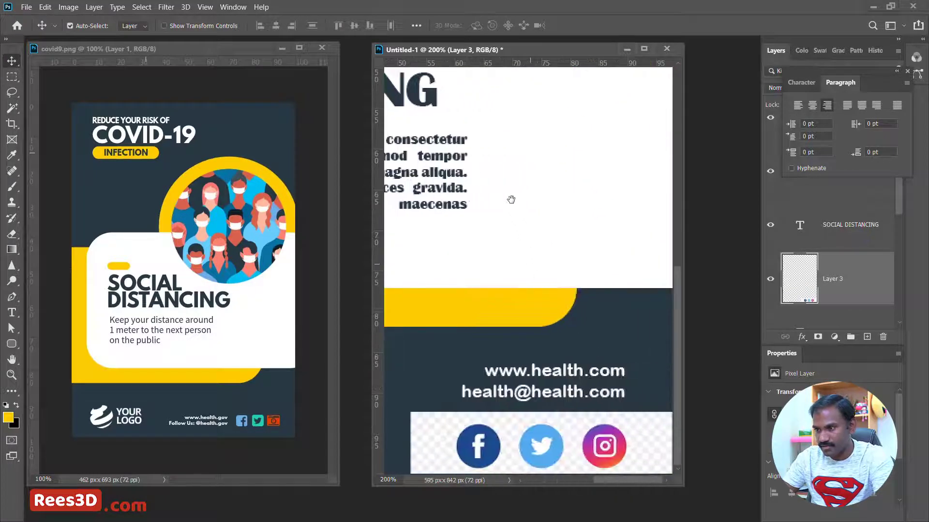
pyautogui.hotkey('ctrl', '+')
pyautogui.moveTo(617, 357); pyautogui.dragTo(627, 211)
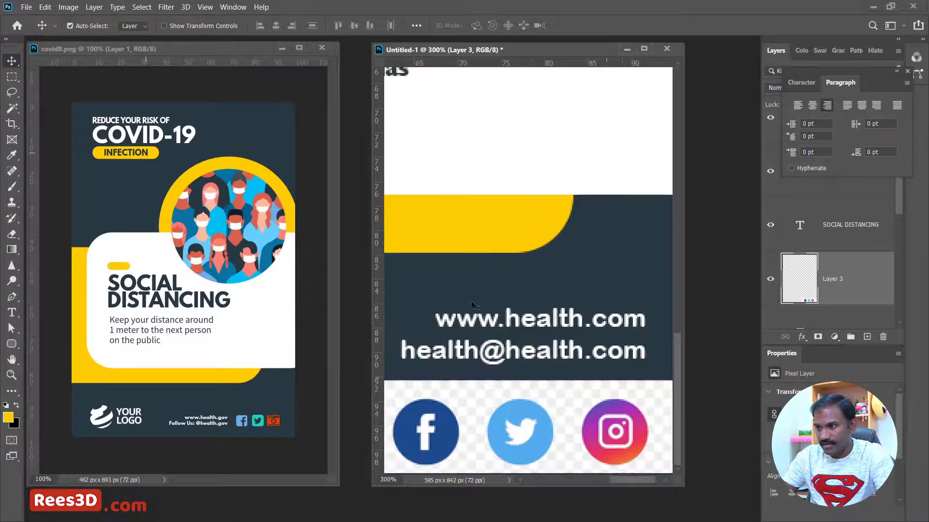
pyautogui.click(13, 112)
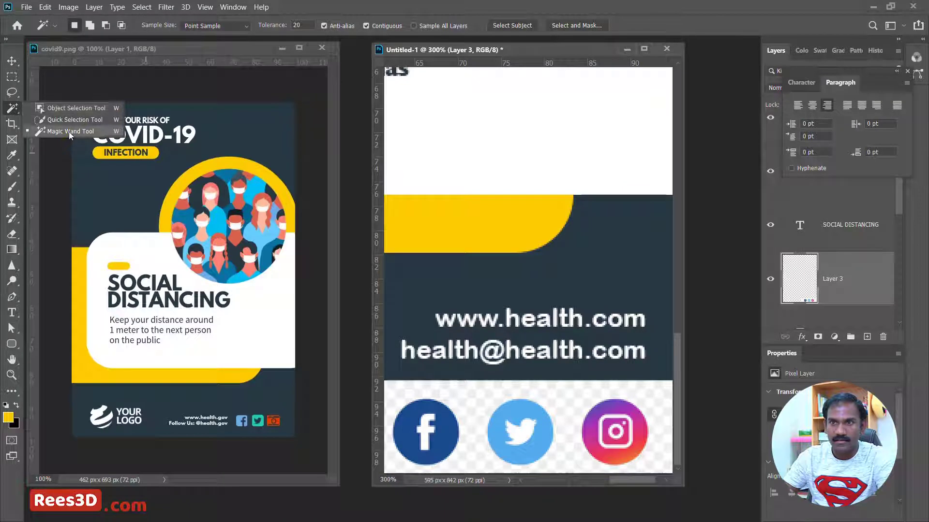
pyautogui.click(69, 131)
pyautogui.click(455, 433)
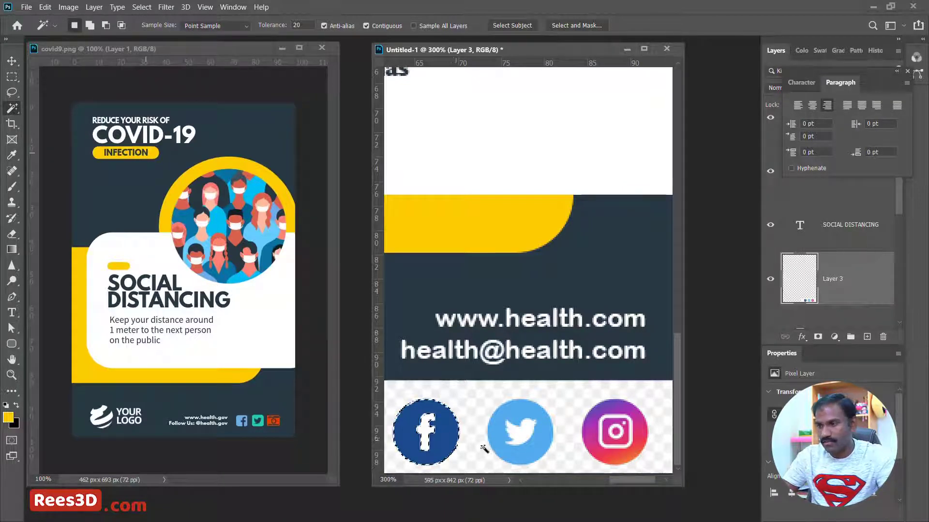
pyautogui.keyDown('shift'); pyautogui.click(525, 457); pyautogui.keyUp('shift')
# - Set the Magic Wand tolerance to 32 and add the Instagram icon's coloured gradient areas to the selection
pyautogui.keyDown('shift'); pyautogui.click(603, 455); pyautogui.keyUp('shift')
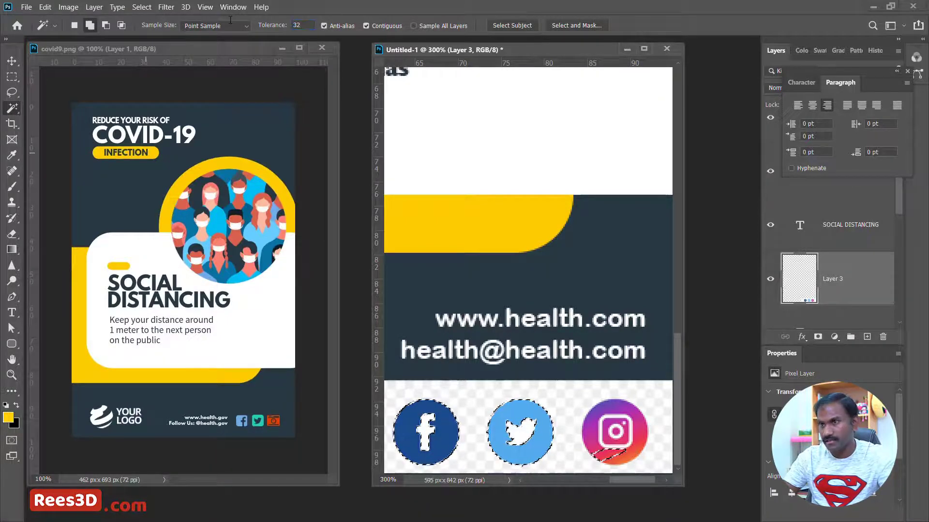
pyautogui.keyDown('shift'); pyautogui.click(599, 420); pyautogui.keyUp('shift')
pyautogui.keyDown('shift'); pyautogui.click(605, 406); pyautogui.keyUp('shift')
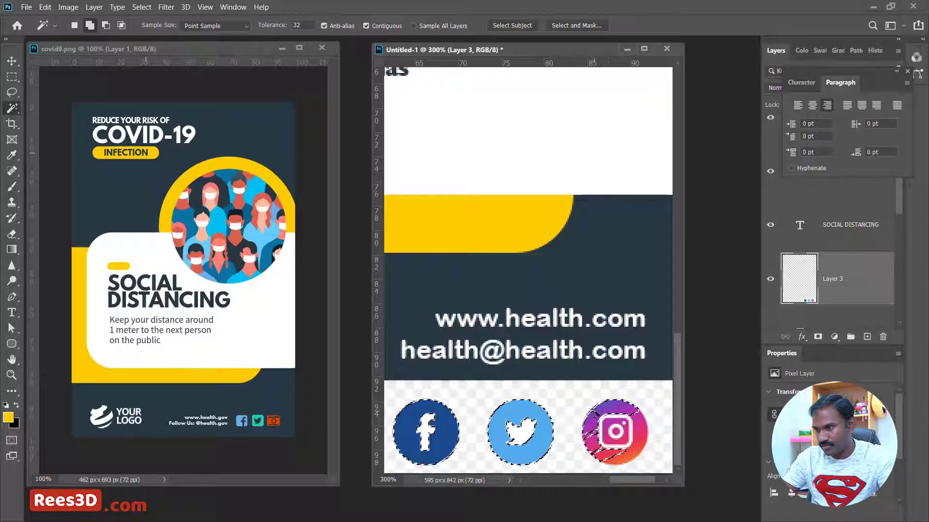
pyautogui.keyDown('shift'); pyautogui.click(594, 446); pyautogui.keyUp('shift')
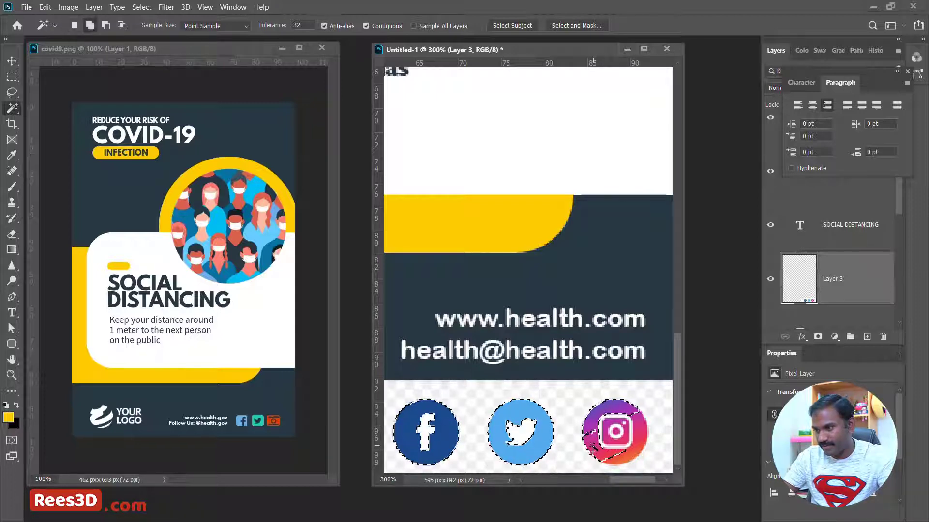
# - Complete the selection with the Quick Selection tool so it covers all three icon circles, including their white inner symbols
pyautogui.rightClick(12, 108)
pyautogui.click(62, 120)
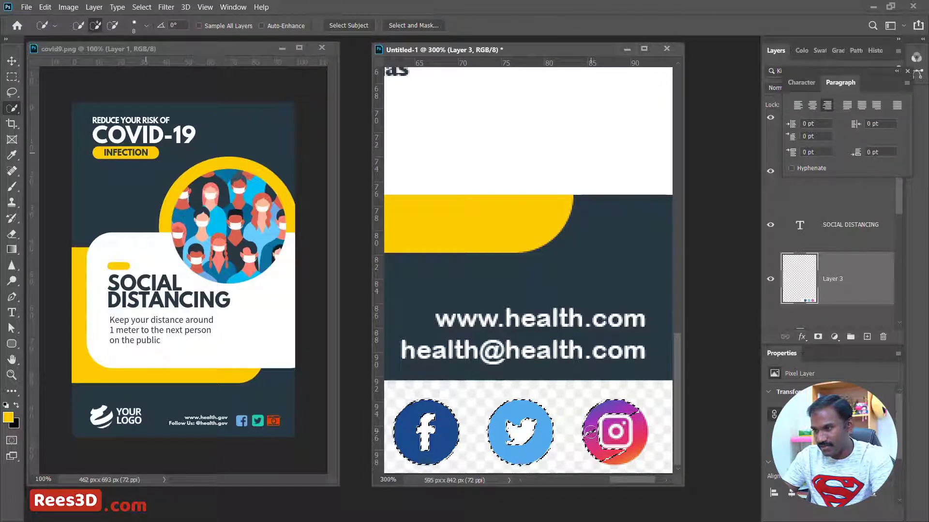
pyautogui.click(591, 434)
pyautogui.click(615, 422)
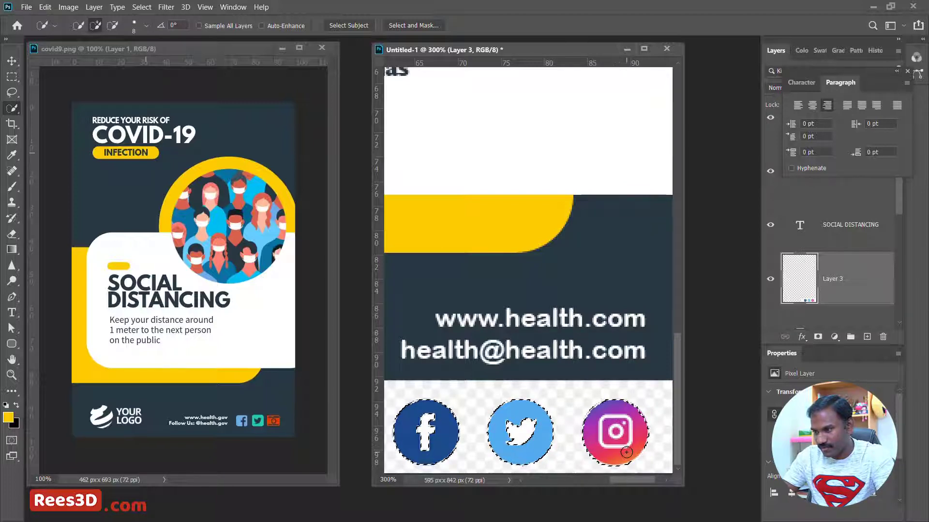
pyautogui.click(517, 412)
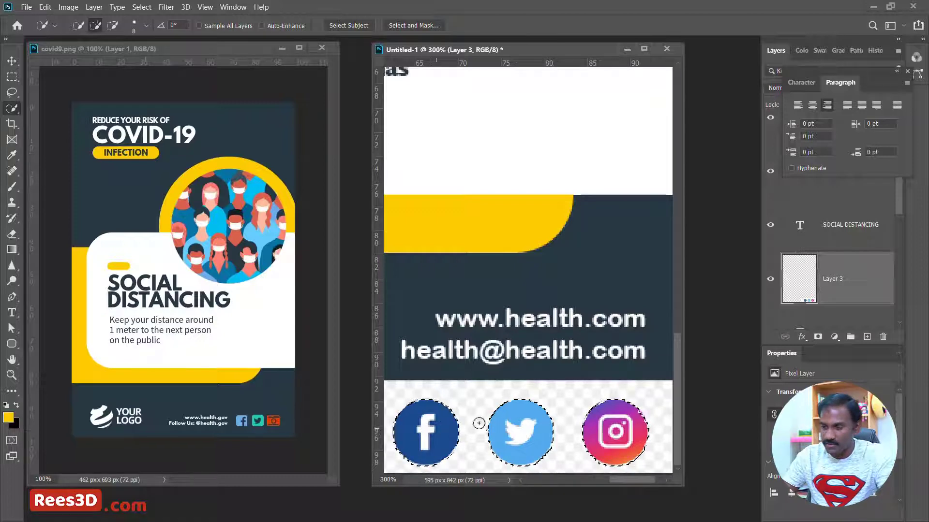
# - Feather the selection of the three icon circles and add a layer mask to the icon layer from it
pyautogui.rightClick(621, 419)
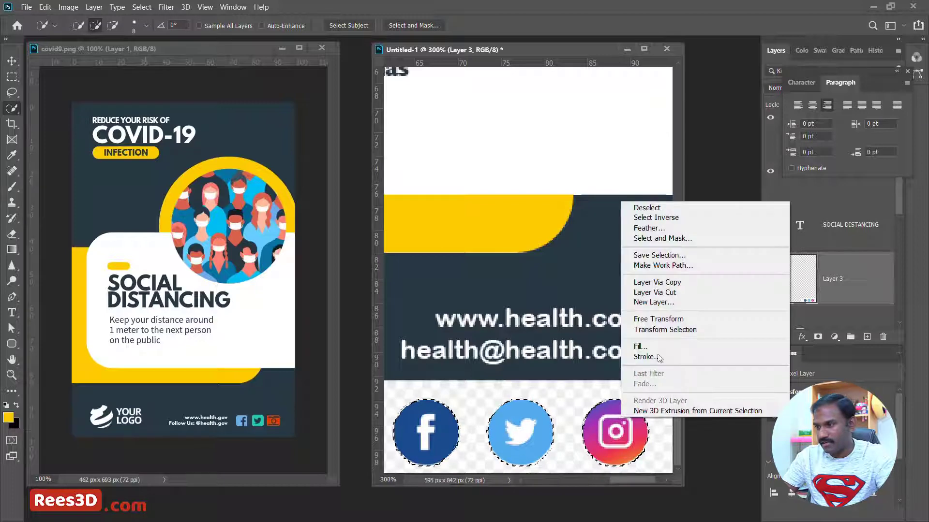
pyautogui.click(661, 227)
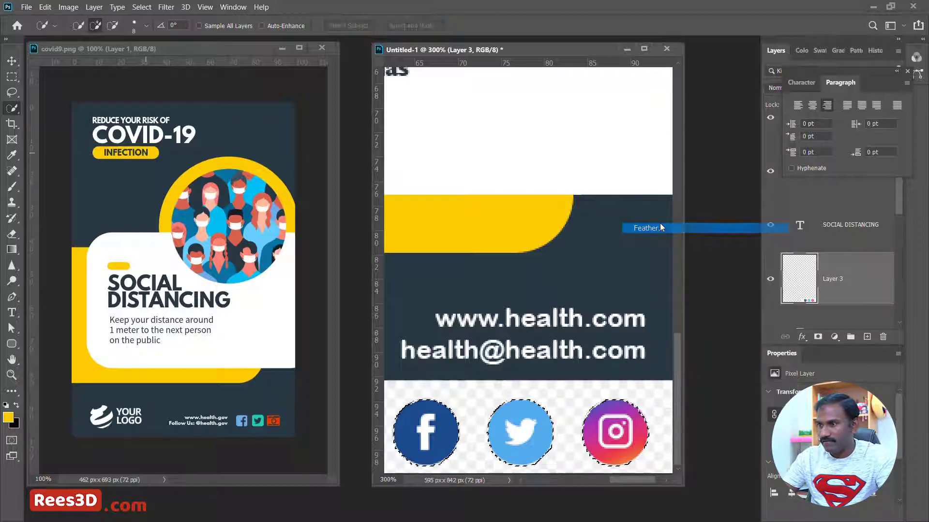
pyautogui.press('Return')
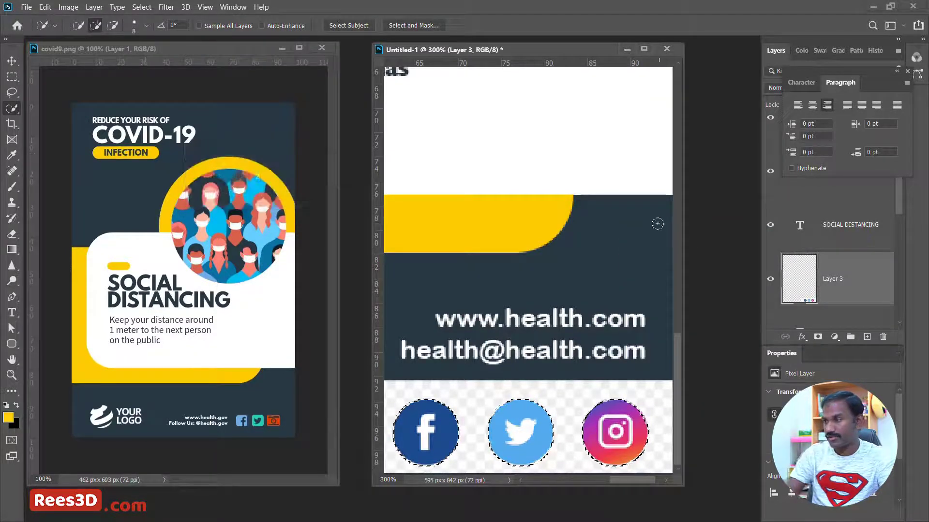
pyautogui.click(819, 338)
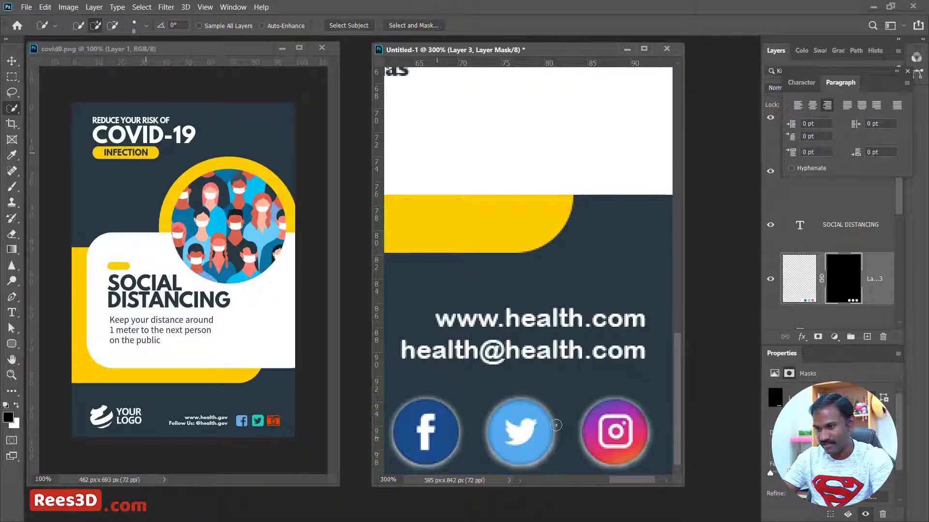
# - Move the masked social media icons slightly up in the footer, closer to the e-mail line
pyautogui.hotkey('ctrl', '-')
pyautogui.hotkey('ctrl', '-')
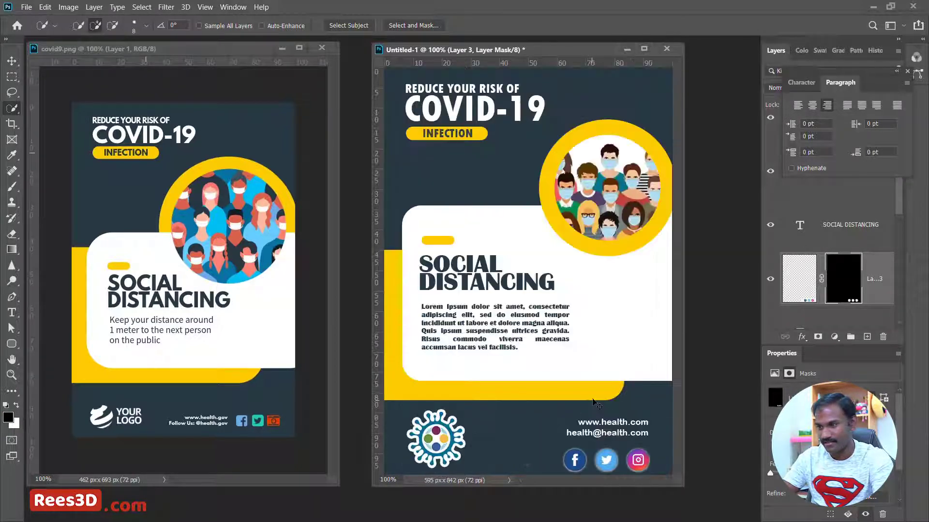
pyautogui.hotkey('ctrl', '-')
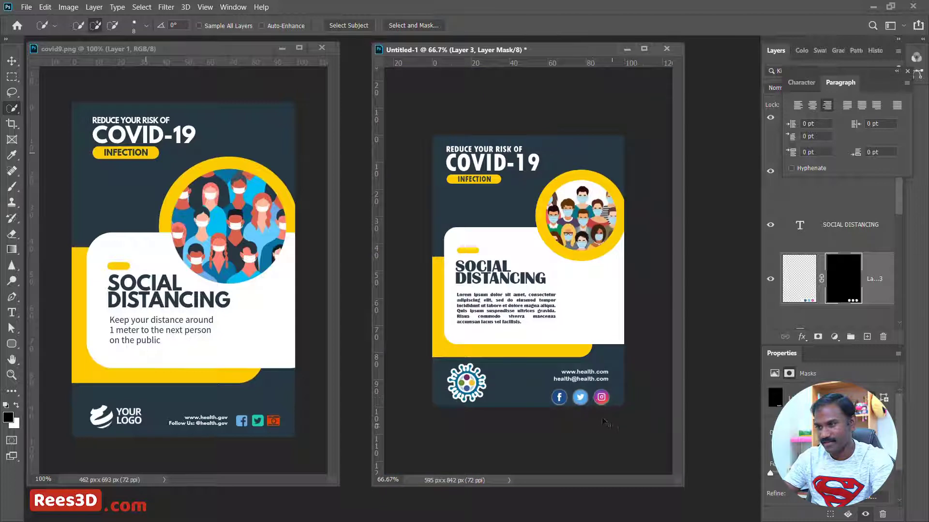
pyautogui.click(12, 61)
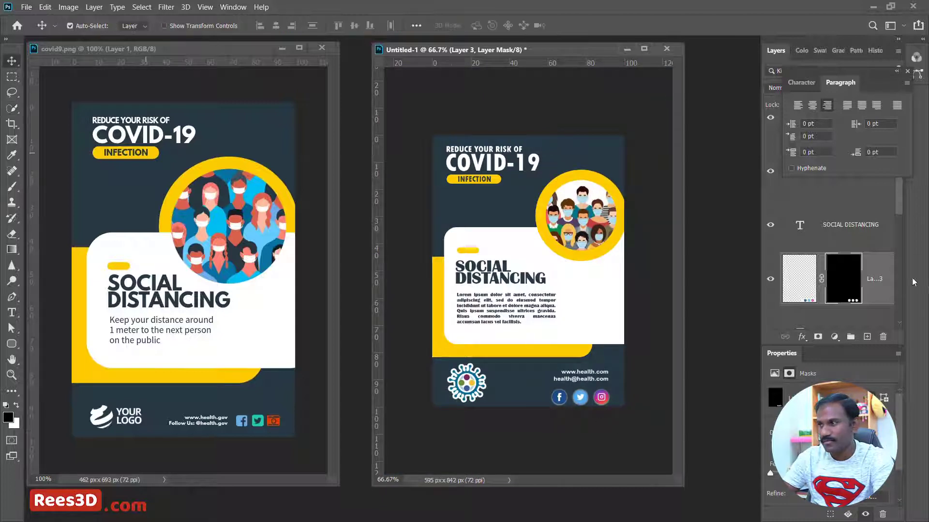
pyautogui.moveTo(601, 403); pyautogui.dragTo(601, 400)
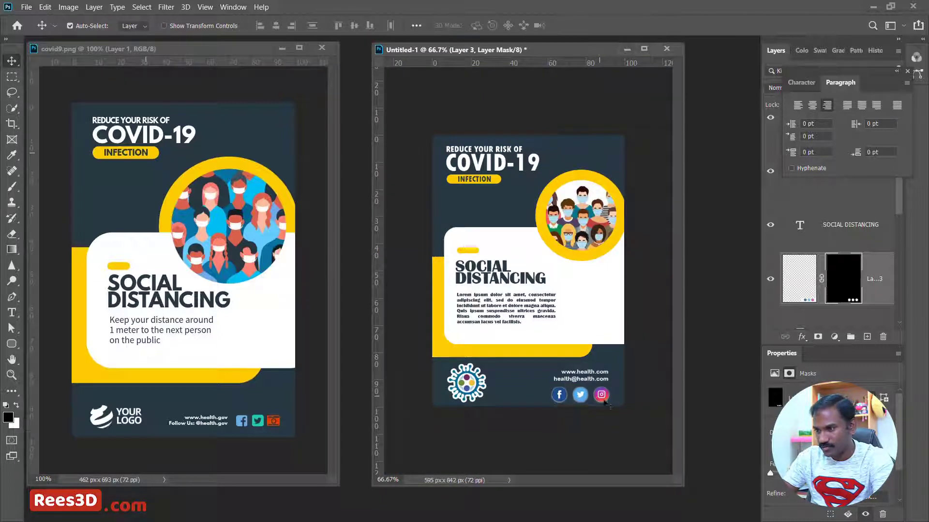
pyautogui.press('Up')
pyautogui.press('Up')
pyautogui.press('Up')
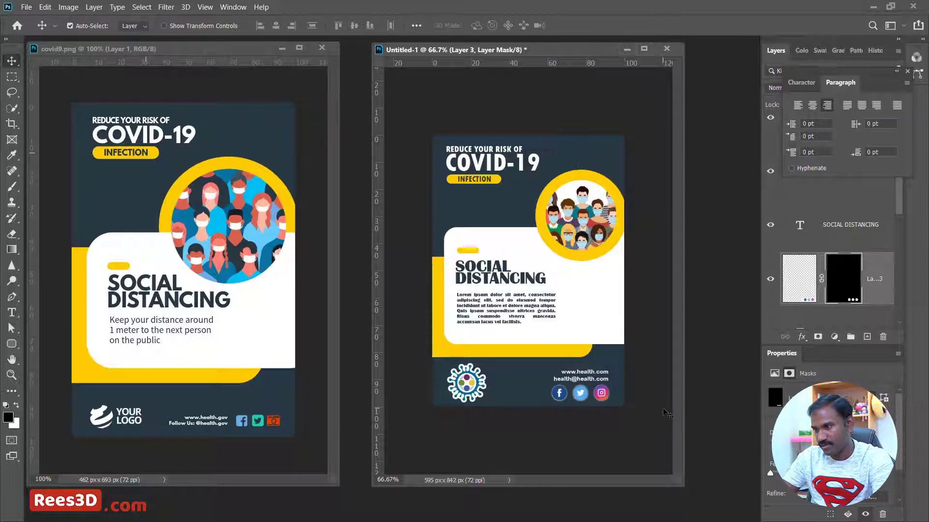